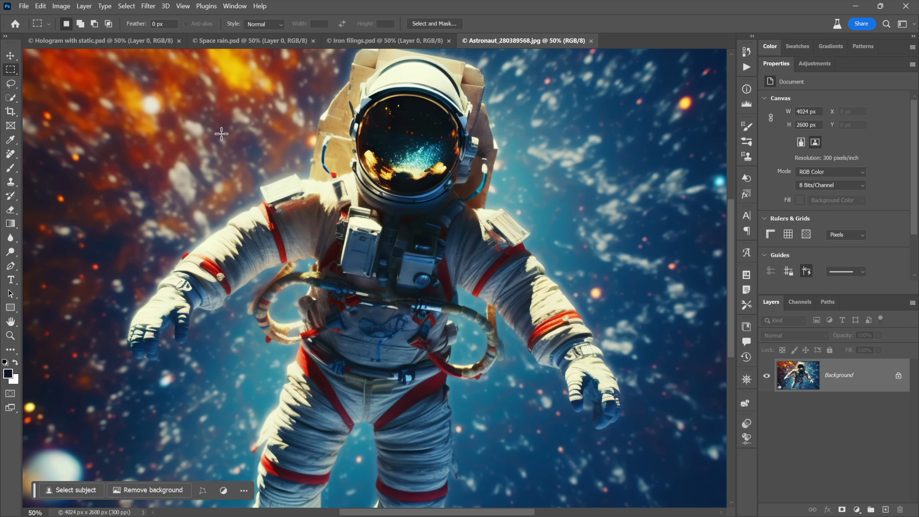
Step: Compare the Hologram with static, Space rain and Iron filings example documents, inspecting the iron filings texture at 100% zoom
{"action": "key", "text": "ctrl+Tab"}
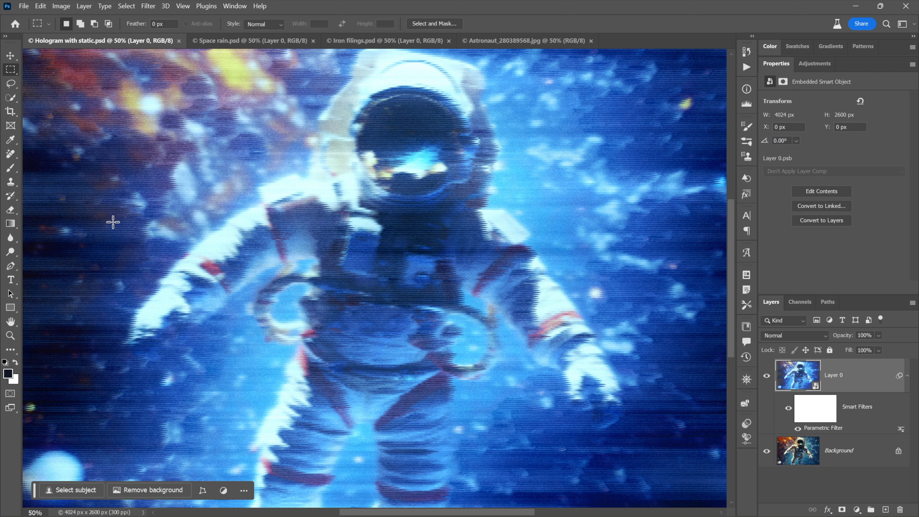
{"action": "left_click", "coordinate": [236, 45]}
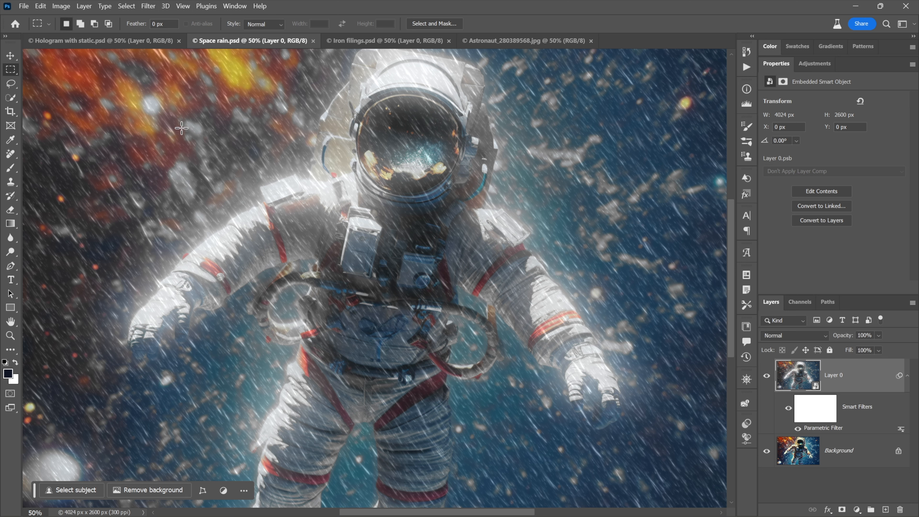
{"action": "left_click", "coordinate": [369, 40]}
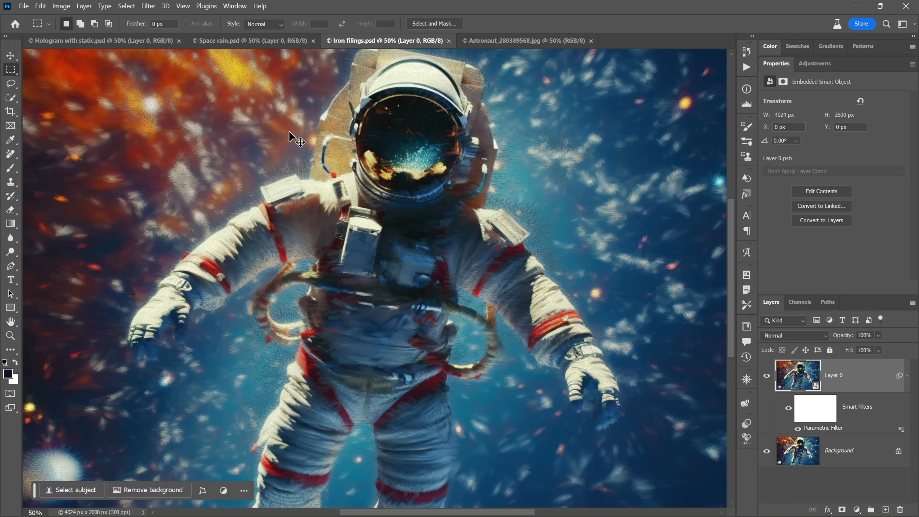
{"action": "key", "text": "ctrl+1"}
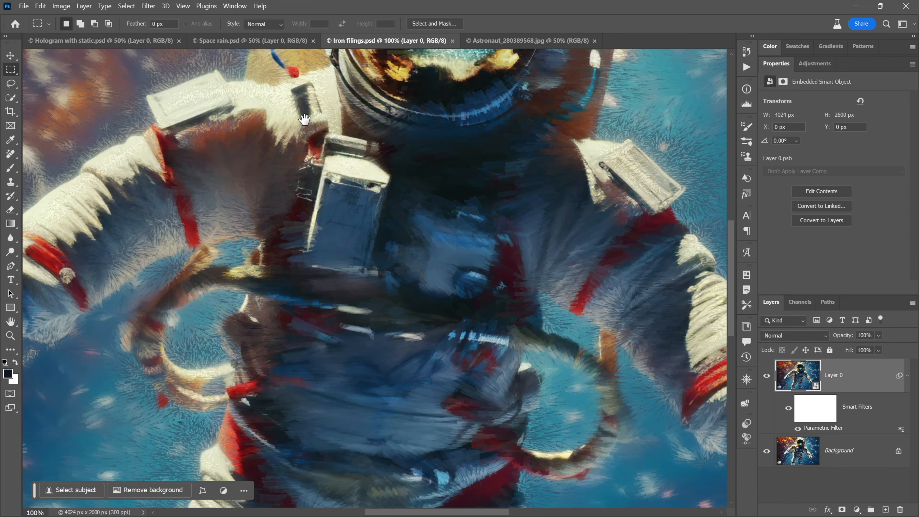
{"action": "left_click_drag", "start_coordinate": [304, 119], "coordinate": [263, 245]}
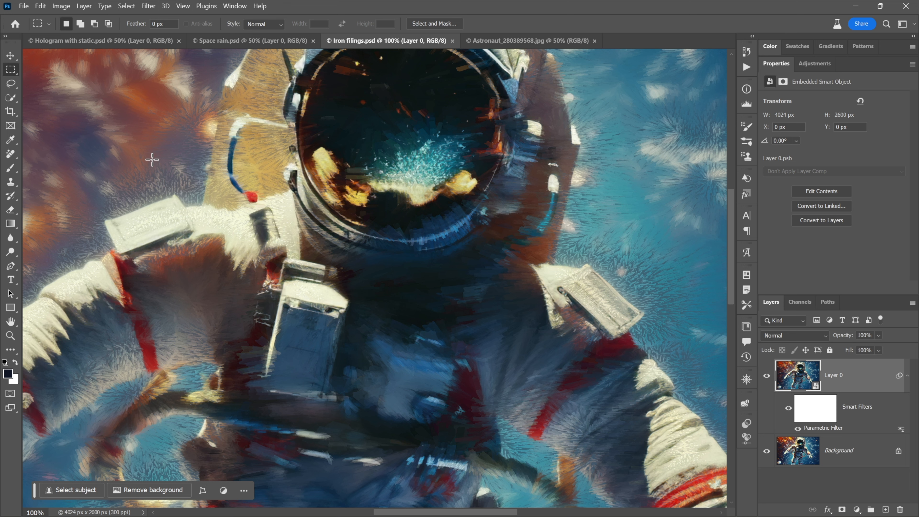
{"action": "key", "text": "ctrl+0"}
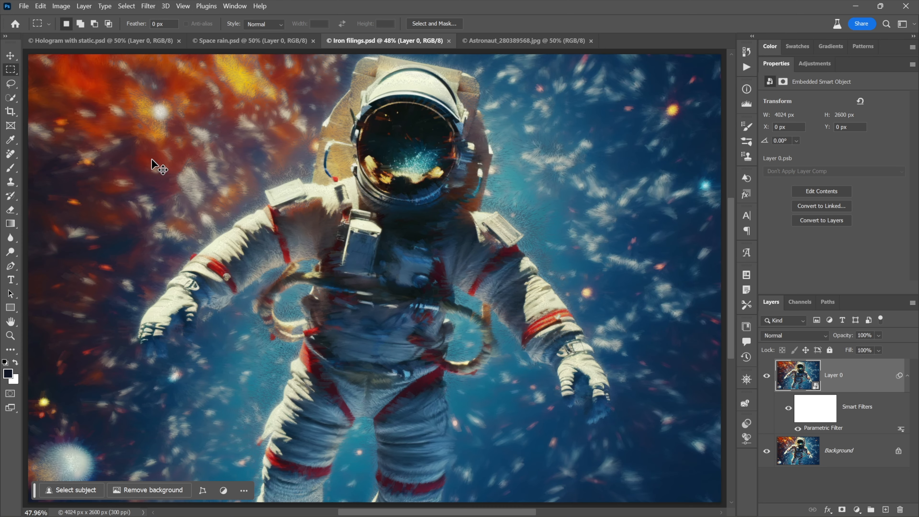
{"action": "key", "text": "ctrl+plus"}
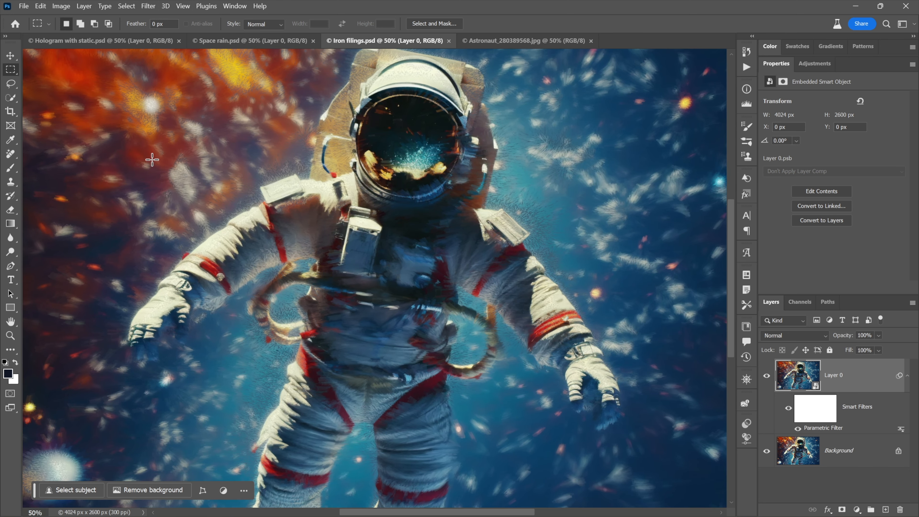
{"action": "left_click", "coordinate": [128, 41]}
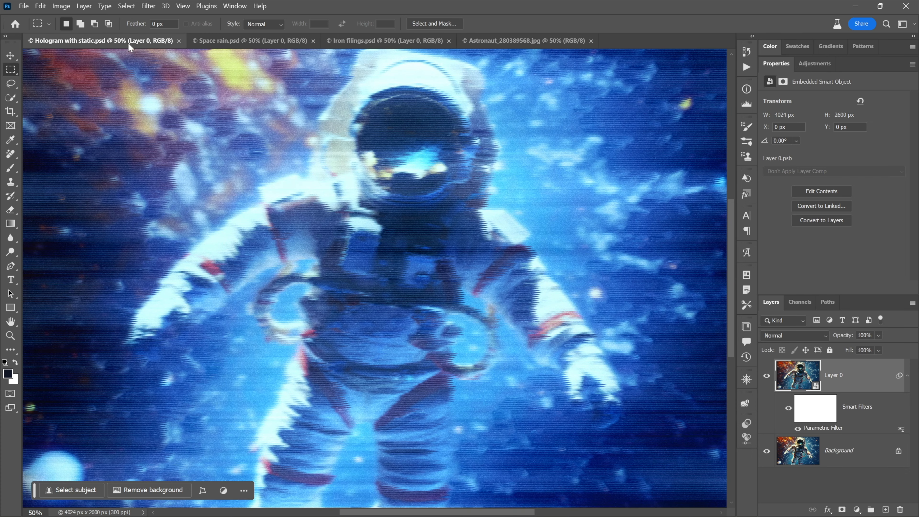
{"action": "left_click", "coordinate": [213, 44]}
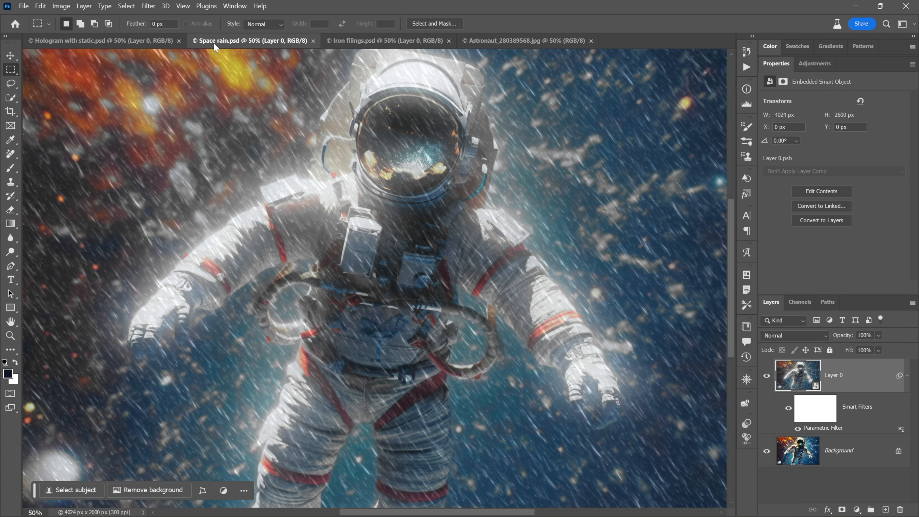
{"action": "left_click", "coordinate": [358, 43]}
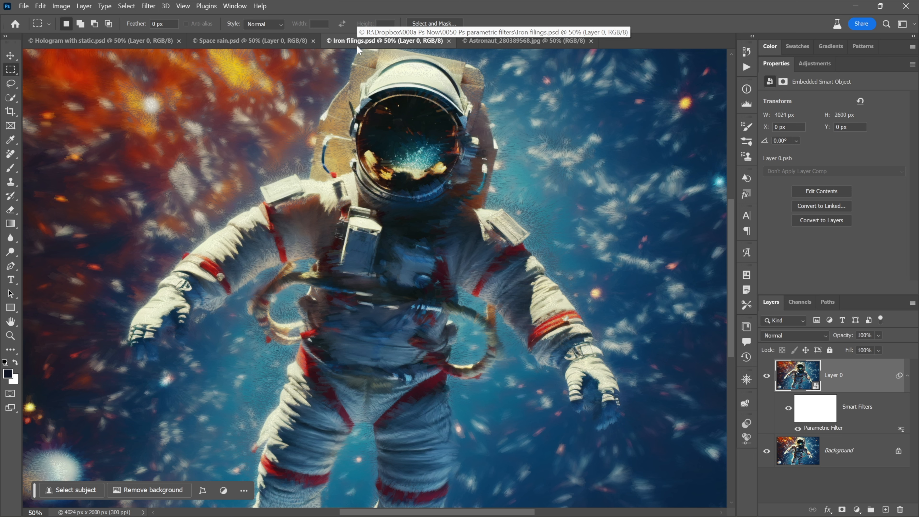
Step: Open the Parametric Filters for Astronaut_280389568.jpg and look at the Parametric Properties before returning to the filter list
{"action": "left_click", "coordinate": [514, 41]}
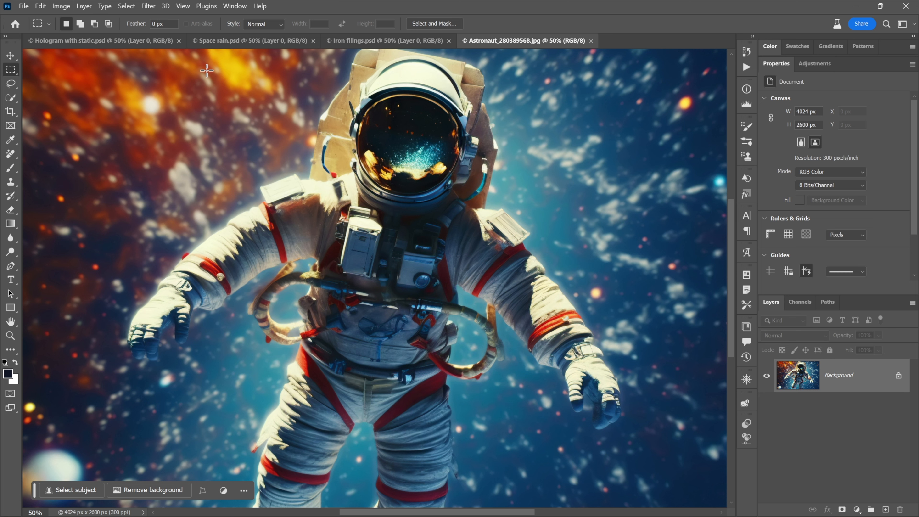
{"action": "left_click", "coordinate": [148, 7]}
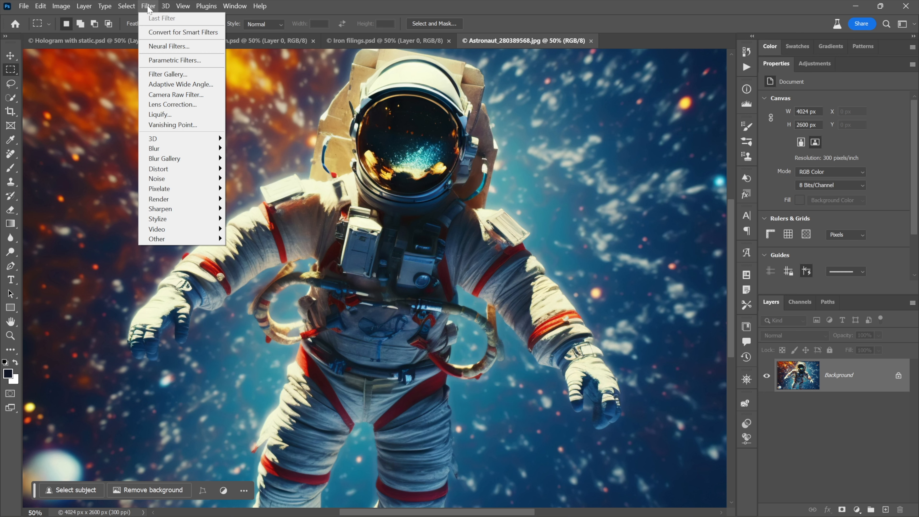
{"action": "left_click", "coordinate": [210, 63]}
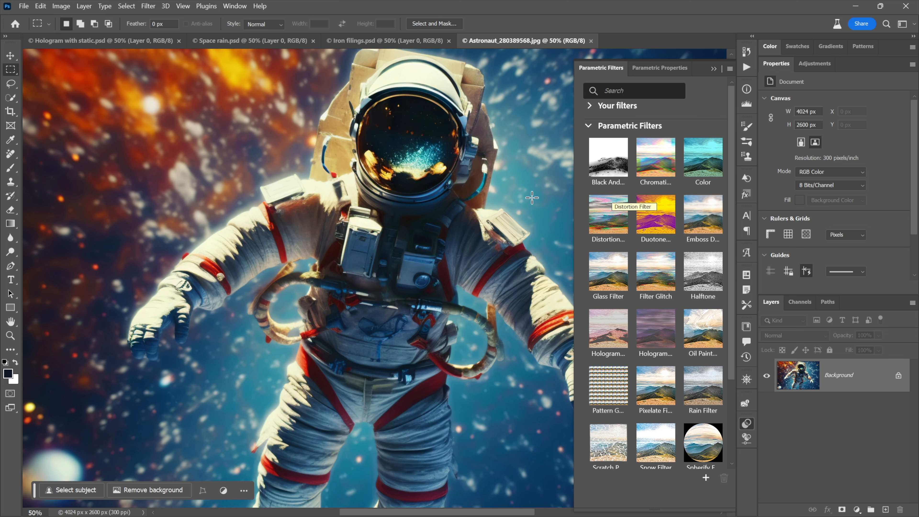
{"action": "left_click_drag", "start_coordinate": [644, 71], "coordinate": [649, 110]}
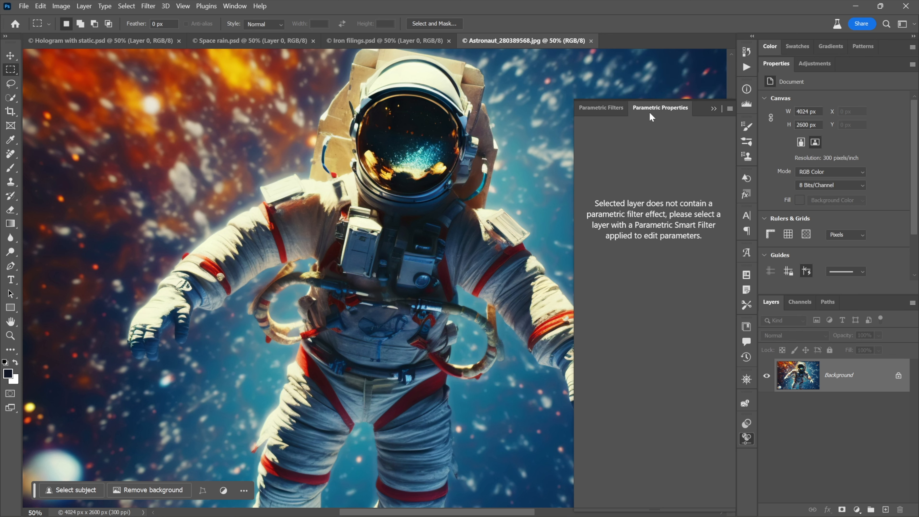
{"action": "left_click", "coordinate": [603, 111]}
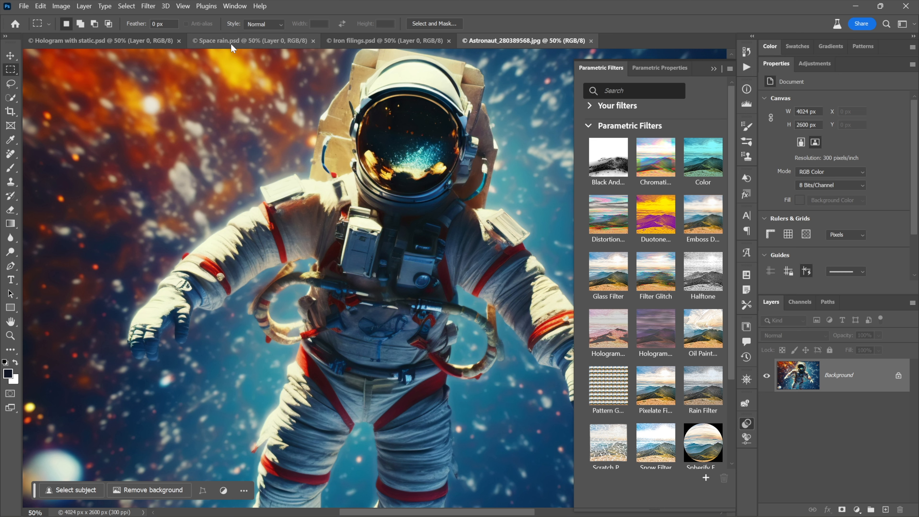
{"action": "left_click", "coordinate": [234, 6]}
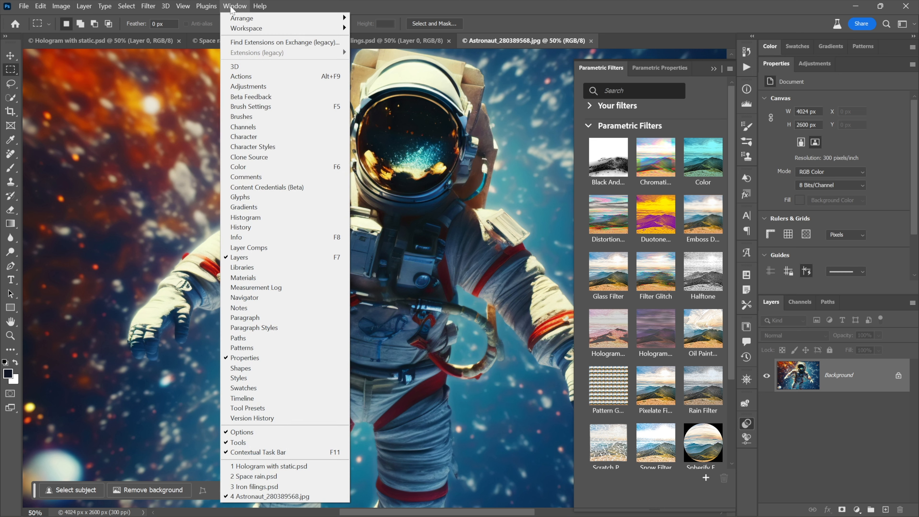
{"action": "left_click", "coordinate": [261, 309]}
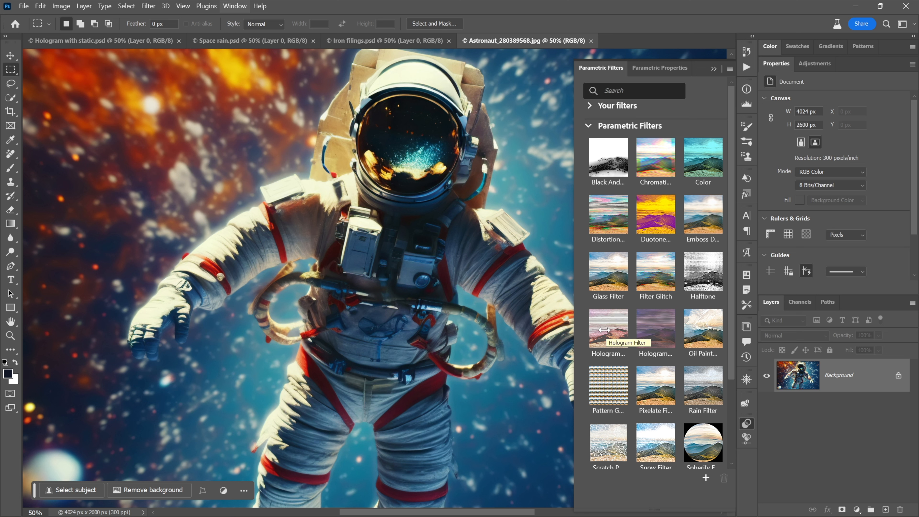
{"action": "left_click", "coordinate": [649, 275]}
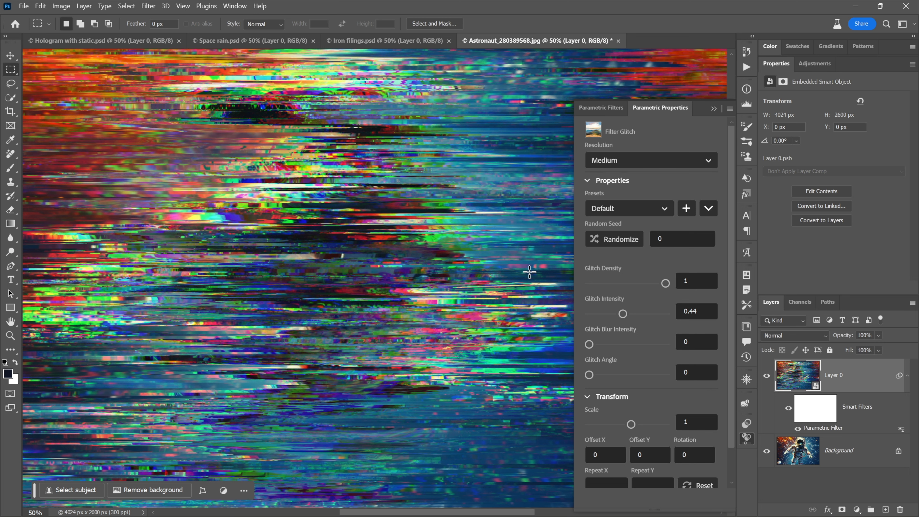
{"action": "key", "text": "ctrl+z"}
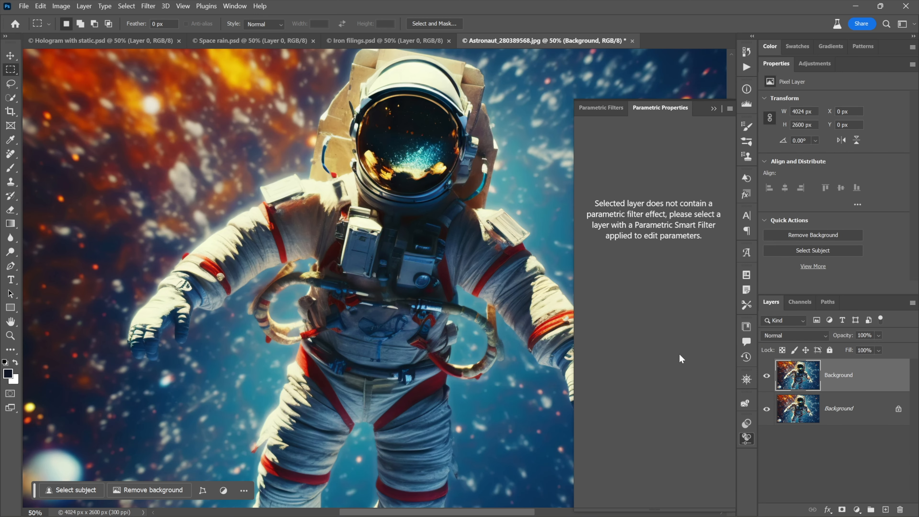
{"action": "key", "text": "ctrl+z"}
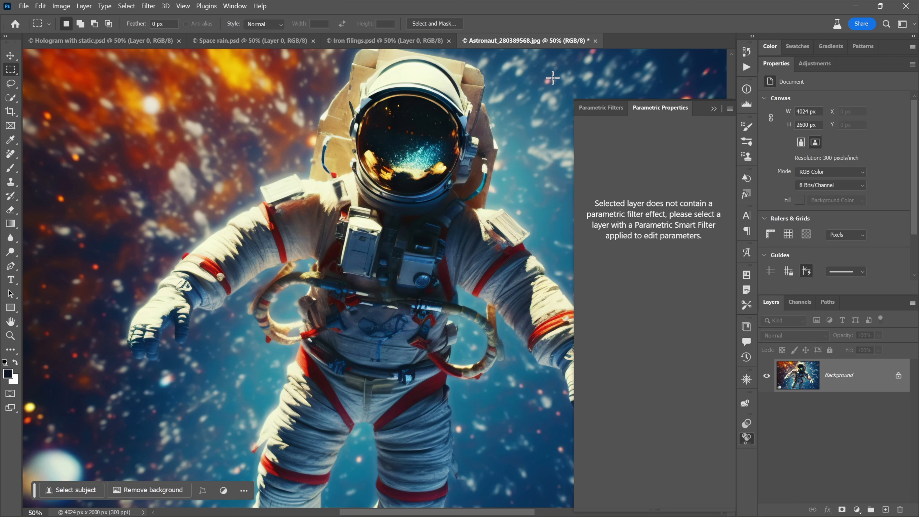
Step: Apply the Filter Glitch parametric filter to the astronaut image and switch its visibility off and on to compare with the original
{"action": "left_click", "coordinate": [607, 109]}
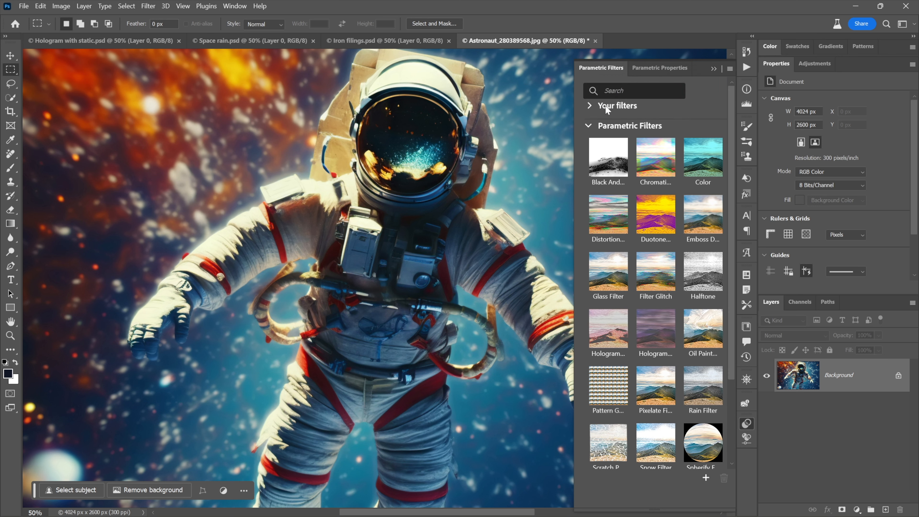
{"action": "left_click", "coordinate": [659, 270]}
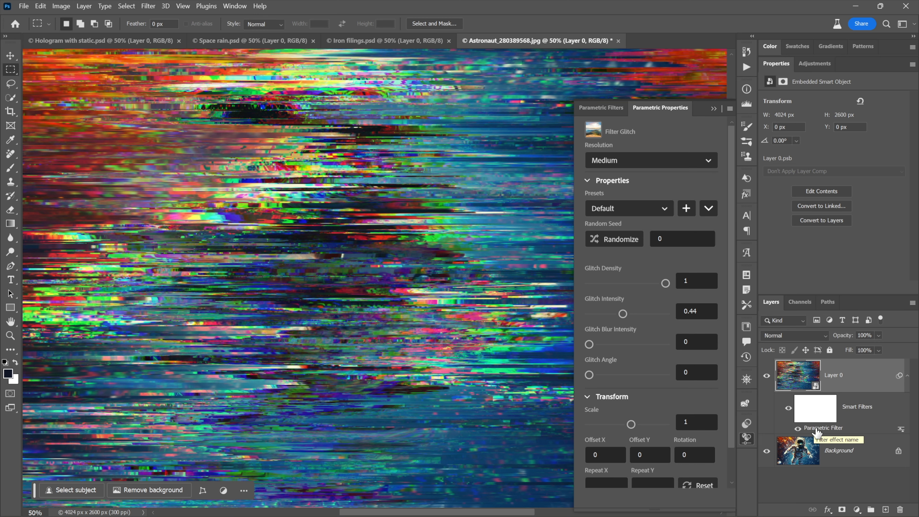
{"action": "left_click", "coordinate": [798, 428]}
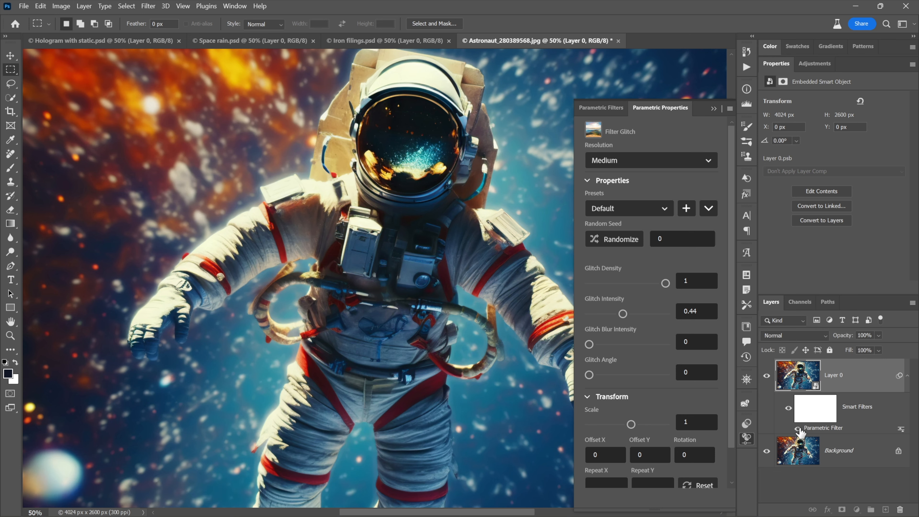
{"action": "left_click", "coordinate": [798, 430]}
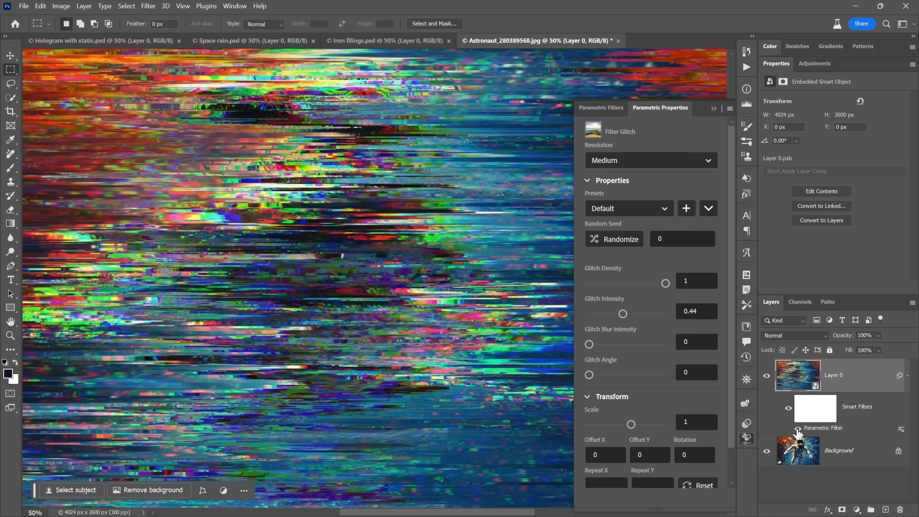
Step: Reduce the glitch filter's Glitch Density to 0.2 and inspect the effect close up on the astronaut
{"action": "left_click", "coordinate": [417, 205]}
{"action": "left_click", "coordinate": [417, 205]}
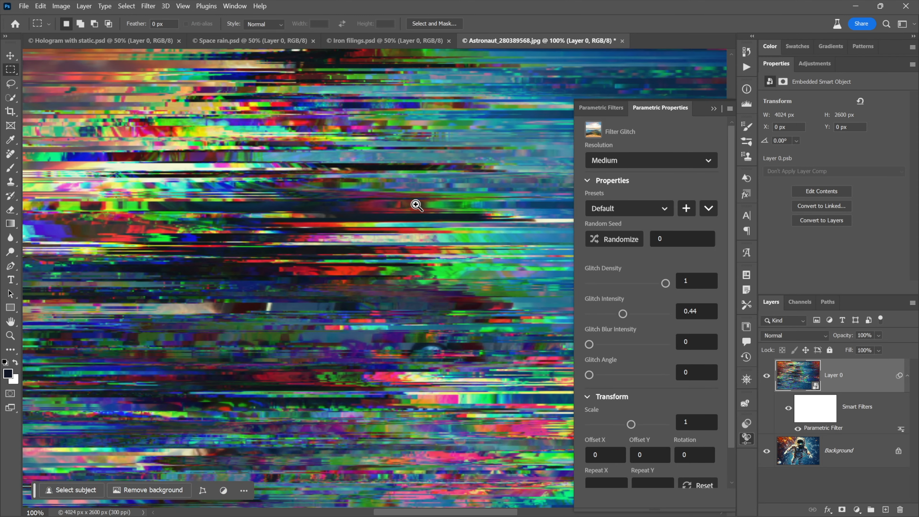
{"action": "left_click", "coordinate": [416, 205]}
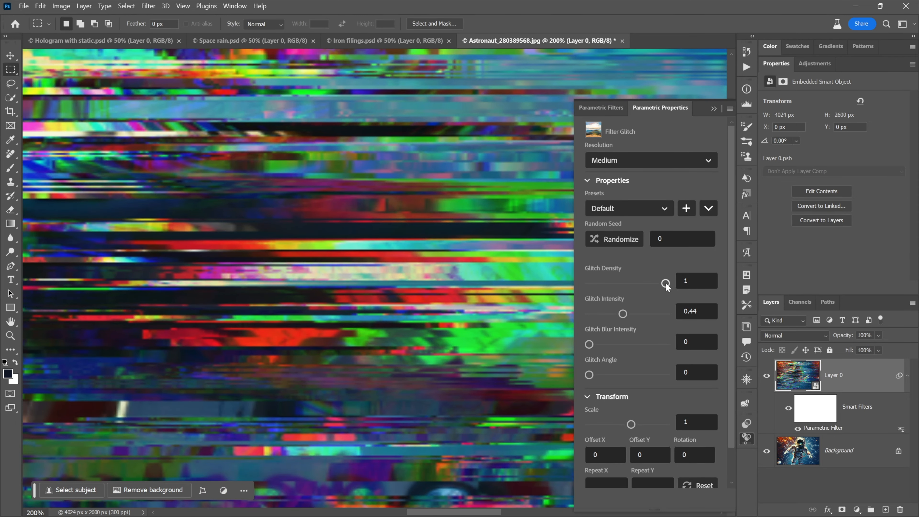
{"action": "left_click_drag", "start_coordinate": [667, 286], "coordinate": [606, 286]}
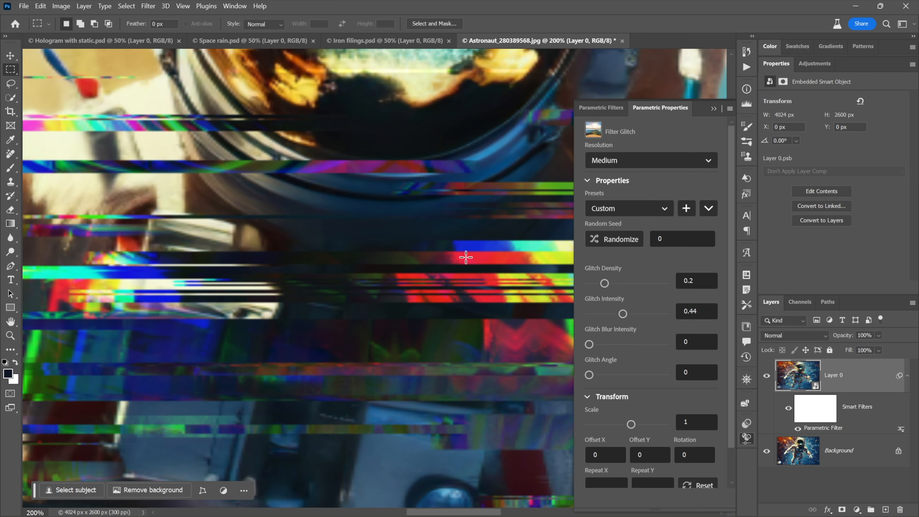
{"action": "scroll", "coordinate": [465, 256], "scroll_direction": "down", "scroll_amount": 2}
{"action": "scroll", "coordinate": [466, 256], "scroll_direction": "down", "scroll_amount": 1}
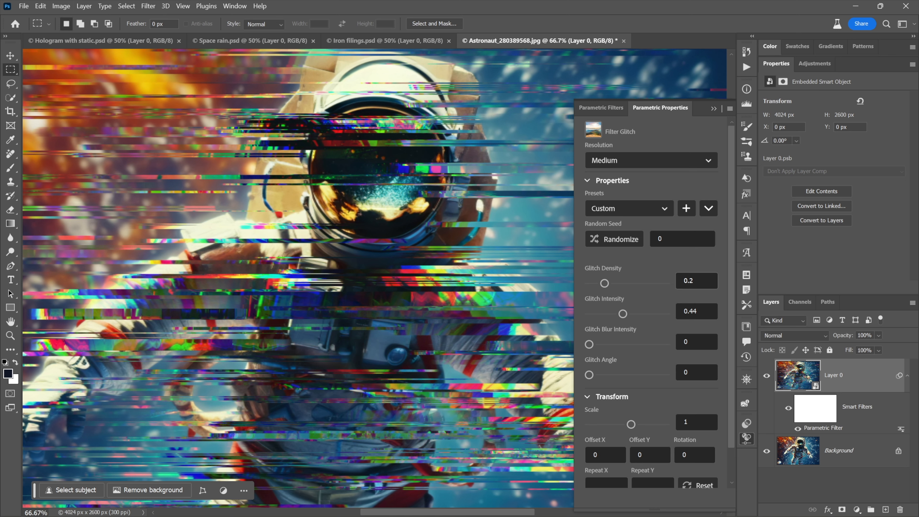
Step: Set the glitch filter's Glitch Density to 1
{"action": "left_click", "coordinate": [693, 281]}
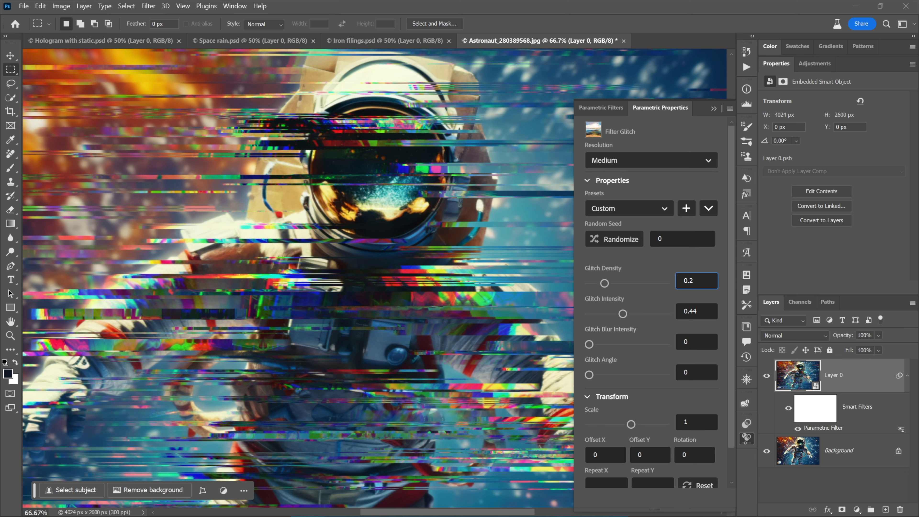
{"action": "key", "text": "BackSpace"}
{"action": "key", "text": "BackSpace"}
{"action": "key", "text": "BackSpace"}
{"action": "type", "text": "1"}
{"action": "key", "text": "Tab"}
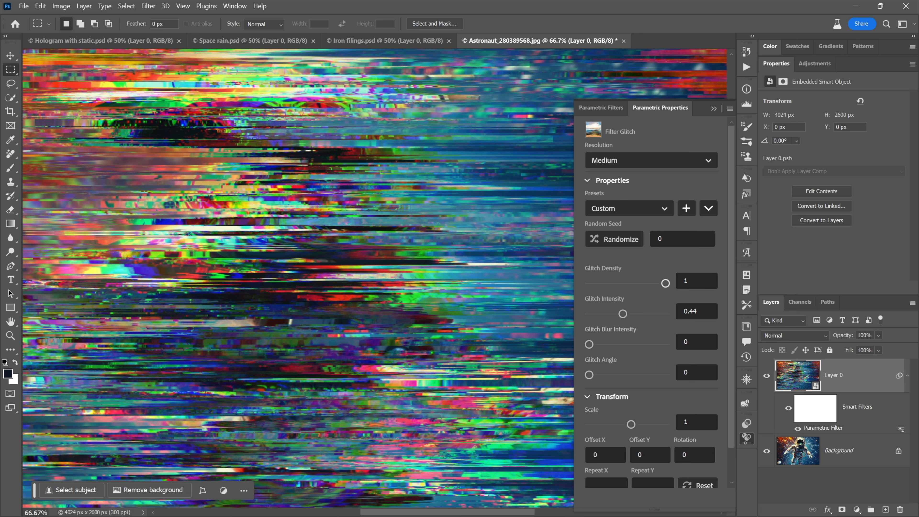
Step: Set the Glitch Density to 0.15 and the Glitch Intensity to 2, and inspect the helmet visor at 200% zoom
{"action": "left_click_drag", "start_coordinate": [665, 284], "coordinate": [600, 283]}
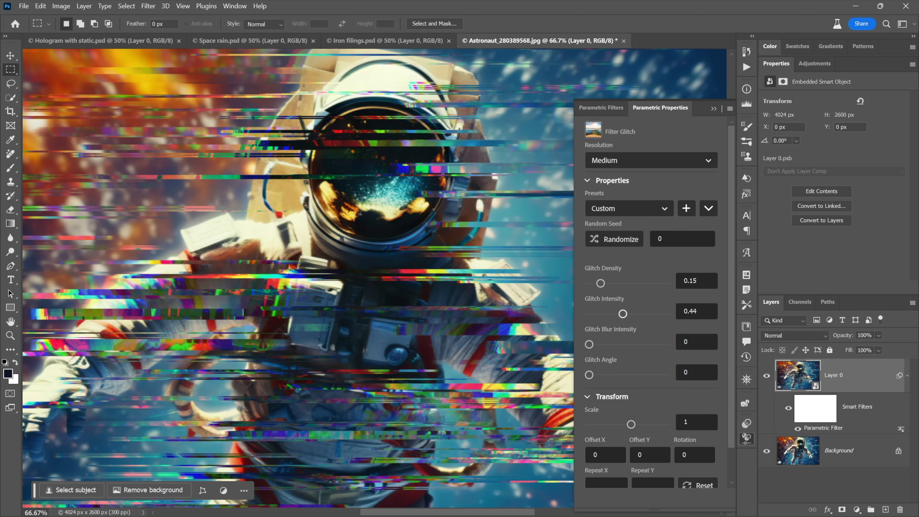
{"action": "left_click_drag", "start_coordinate": [623, 314], "coordinate": [665, 313]}
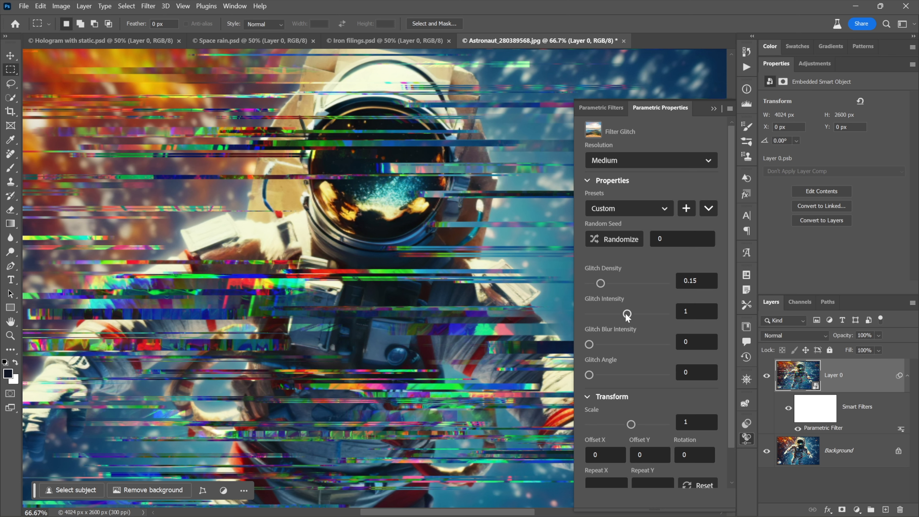
{"action": "left_click_drag", "start_coordinate": [628, 317], "coordinate": [705, 317]}
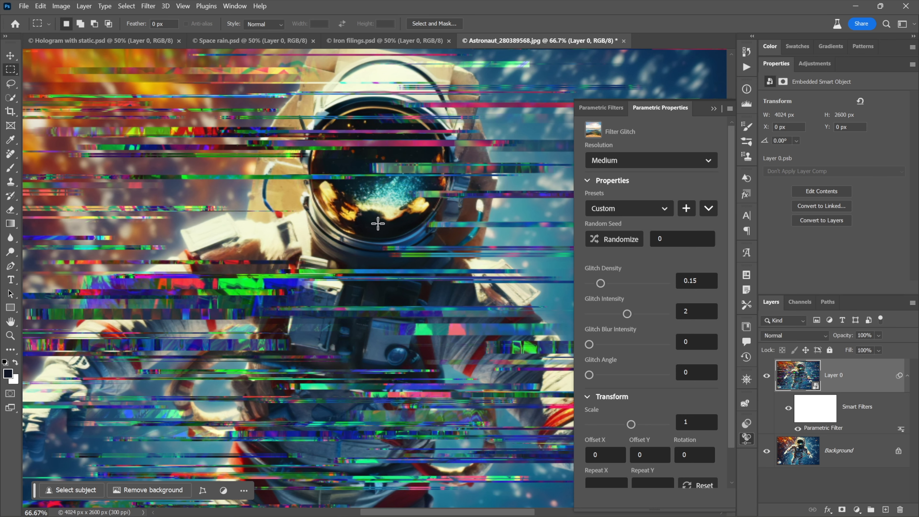
{"action": "left_click", "coordinate": [386, 212], "text": "ctrl"}
{"action": "left_click", "coordinate": [386, 212], "text": "ctrl"}
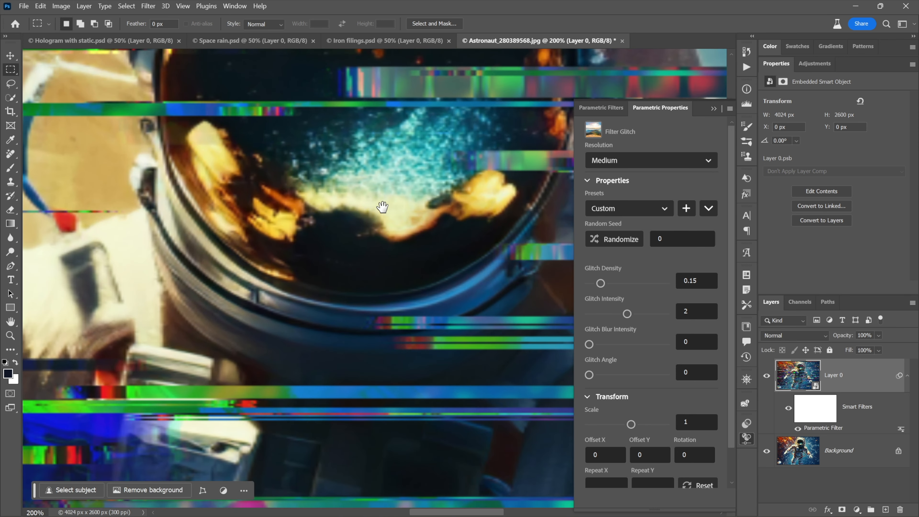
{"action": "left_click_drag", "start_coordinate": [382, 205], "coordinate": [351, 307]}
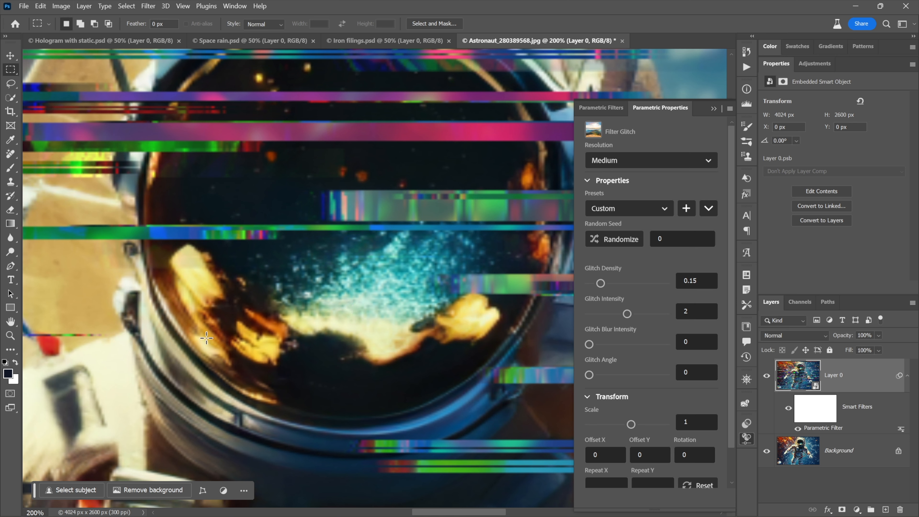
Step: Set the glitch filter's Resolution to Draft to examine its effect on the helmet visor's lower rim
{"action": "left_click", "coordinate": [195, 366], "text": "ctrl"}
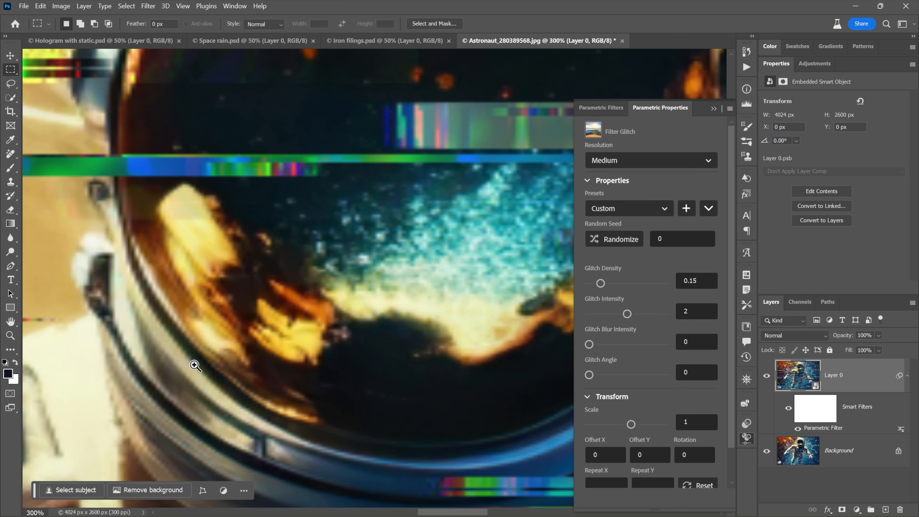
{"action": "left_click_drag", "start_coordinate": [203, 351], "coordinate": [183, 252]}
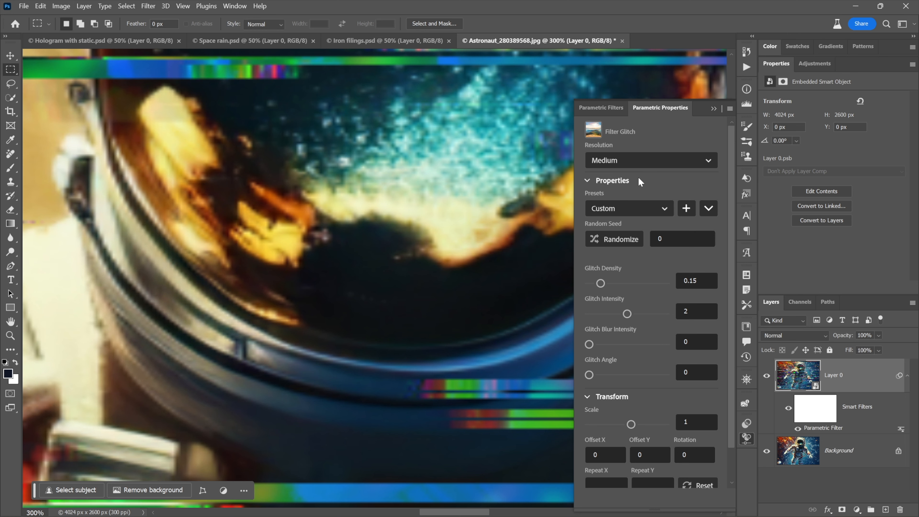
{"action": "left_click", "coordinate": [651, 159]}
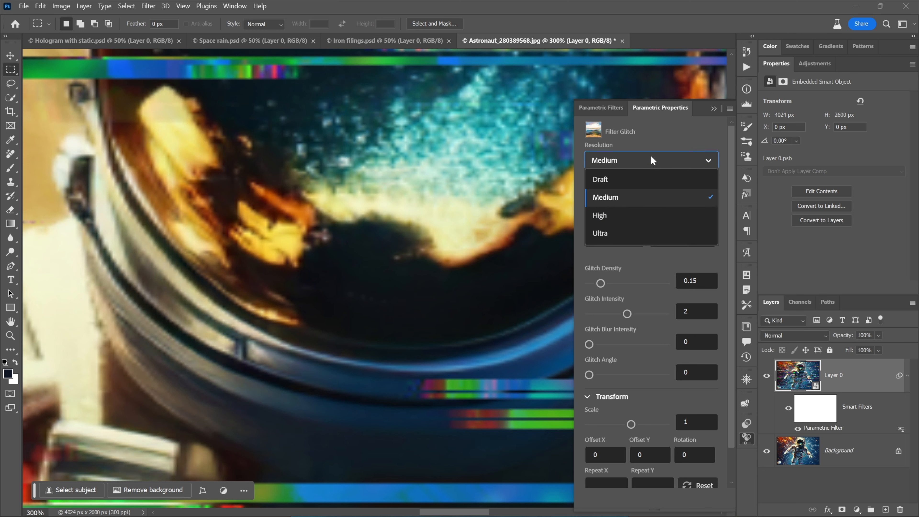
{"action": "left_click", "coordinate": [650, 178]}
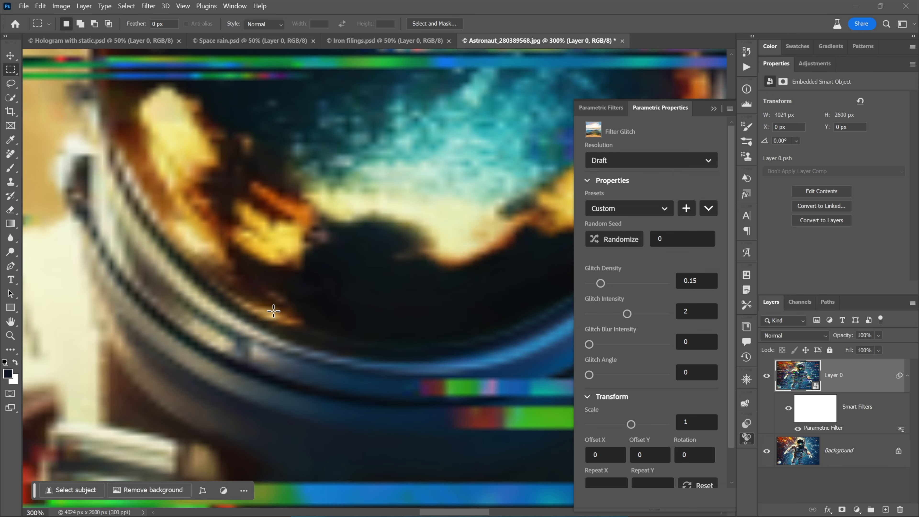
{"action": "left_click", "coordinate": [664, 162]}
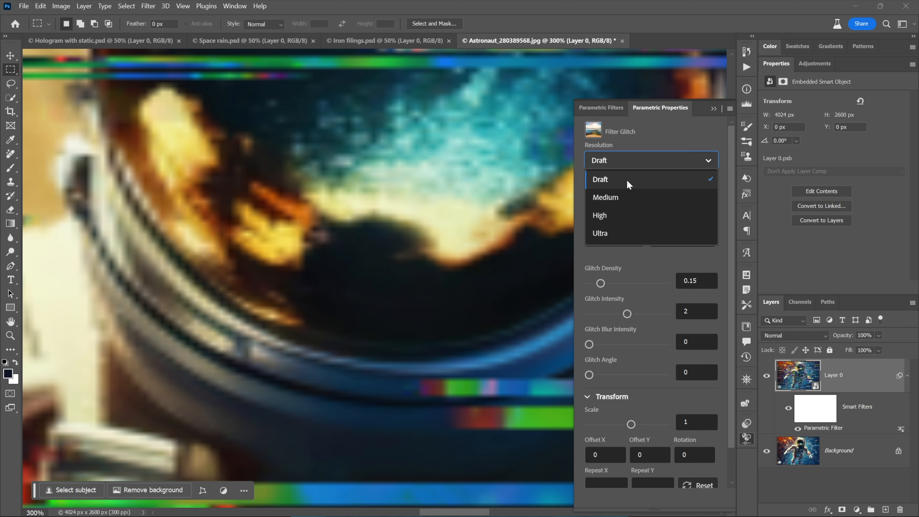
{"action": "left_click", "coordinate": [677, 262]}
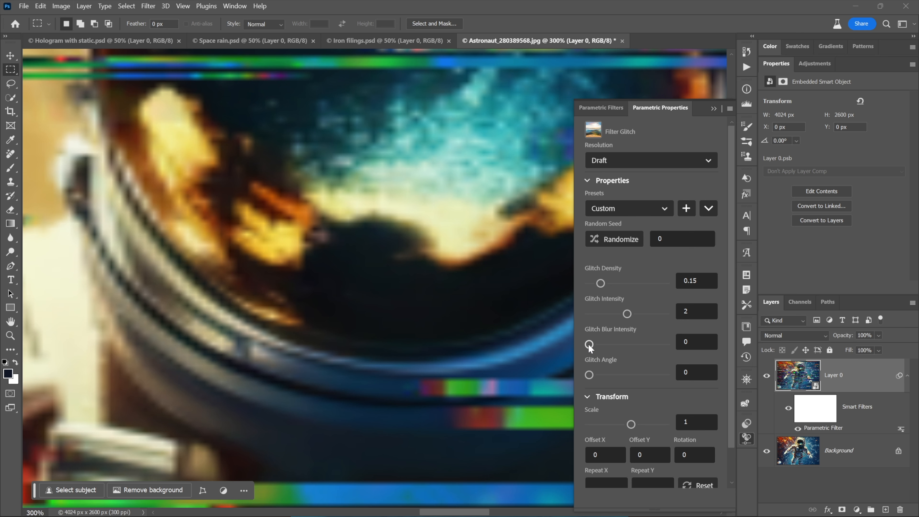
Step: Set the glitch filter's Resolution to Ultra and Glitch Blur Intensity to 0.27, hiding and reshowing the filtered layer to compare with the original
{"action": "left_click_drag", "start_coordinate": [589, 347], "coordinate": [601, 346]}
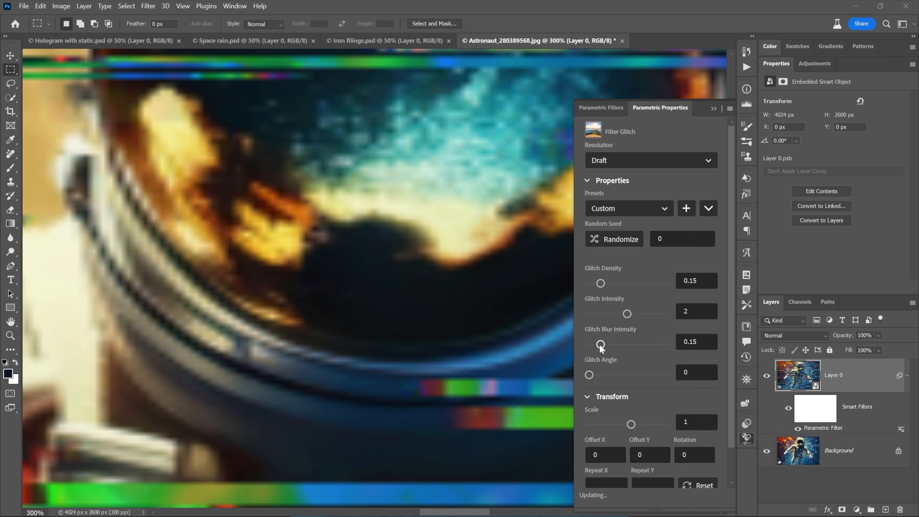
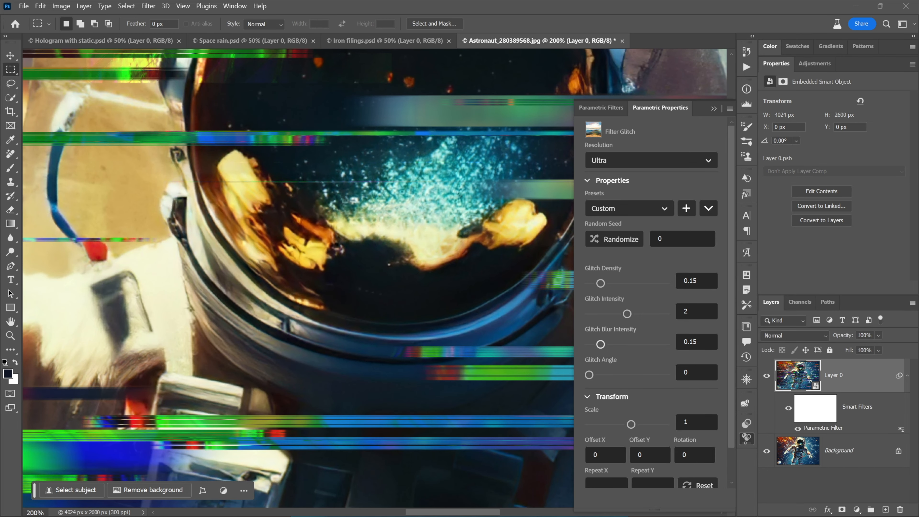
{"action": "left_click", "coordinate": [766, 375]}
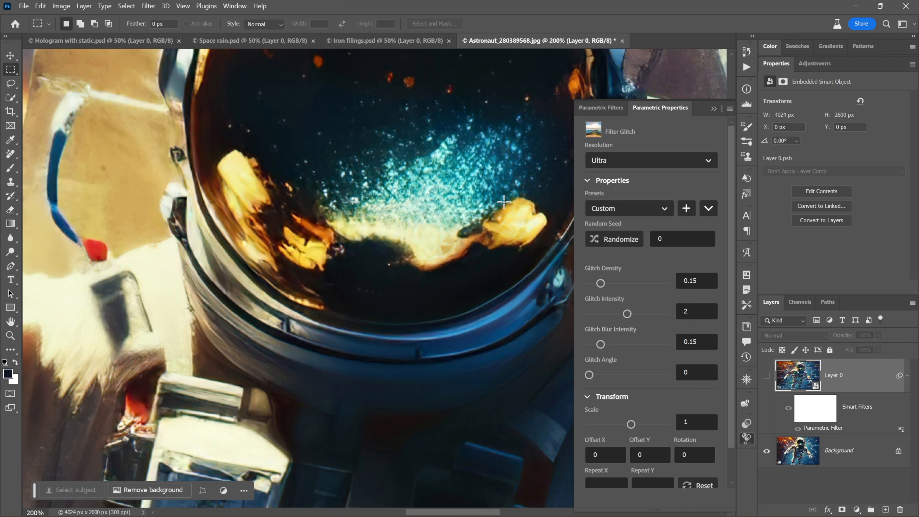
{"action": "left_click", "coordinate": [623, 163]}
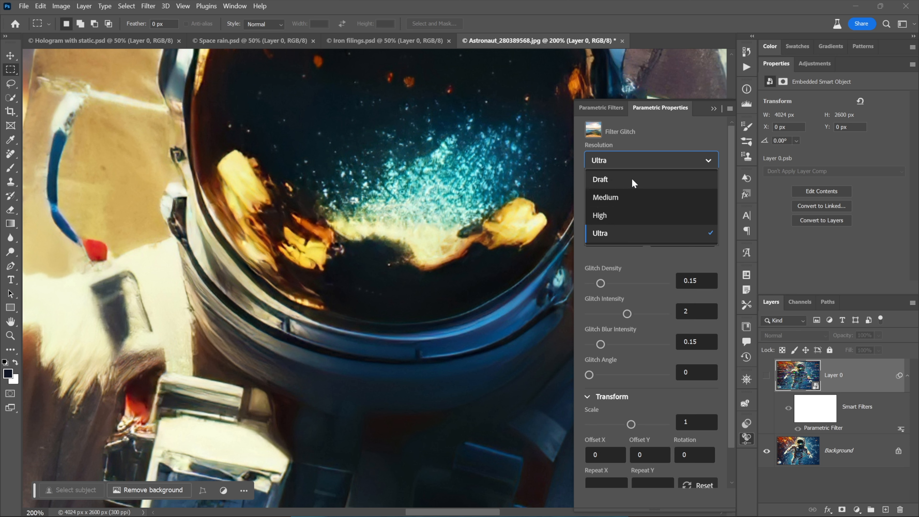
{"action": "left_click", "coordinate": [633, 238]}
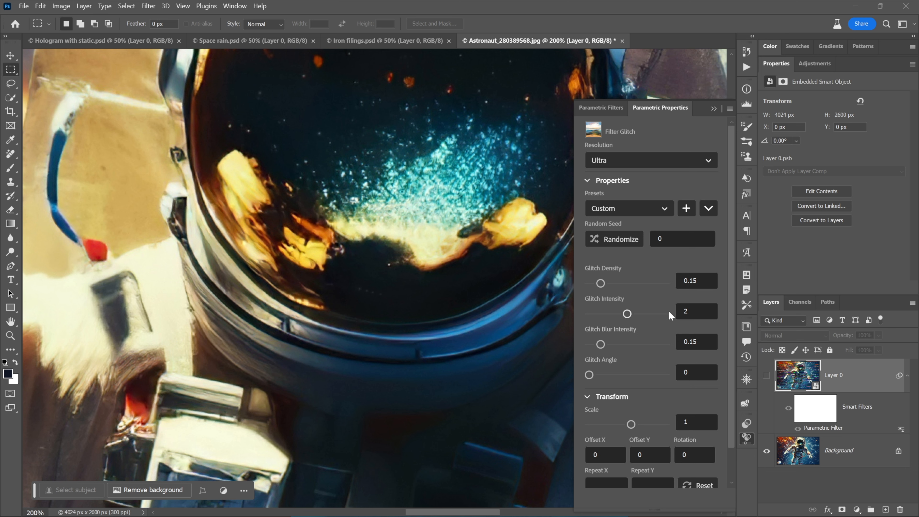
{"action": "left_click_drag", "start_coordinate": [597, 348], "coordinate": [610, 347]}
{"action": "left_click", "coordinate": [767, 376]}
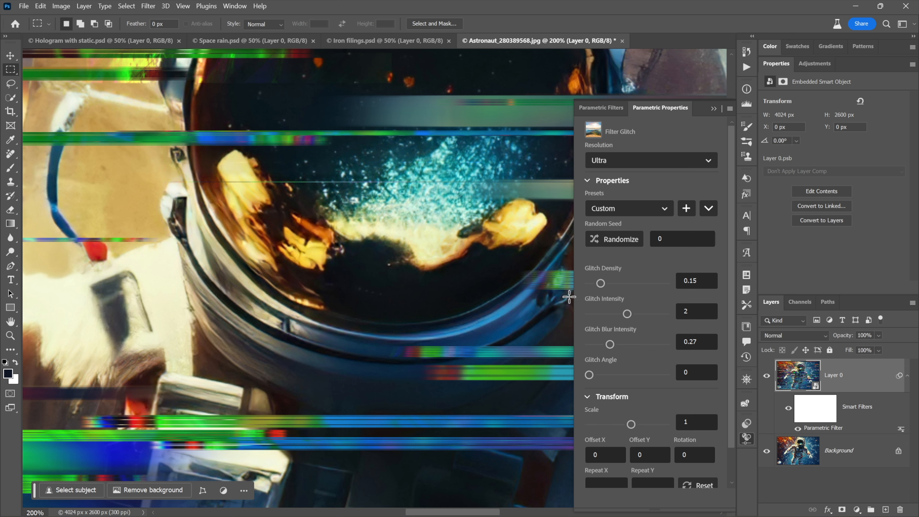
Step: Set the glitch filter's Glitch Angle to 51 so the streaks run diagonally across the astronaut
{"action": "key", "text": "ctrl+minus"}
{"action": "key", "text": "ctrl+minus"}
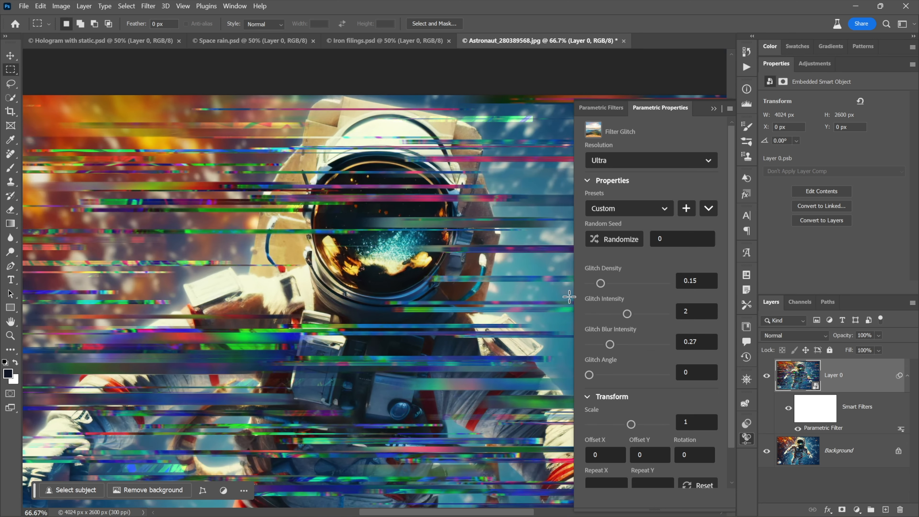
{"action": "left_click_drag", "start_coordinate": [590, 375], "coordinate": [601, 376]}
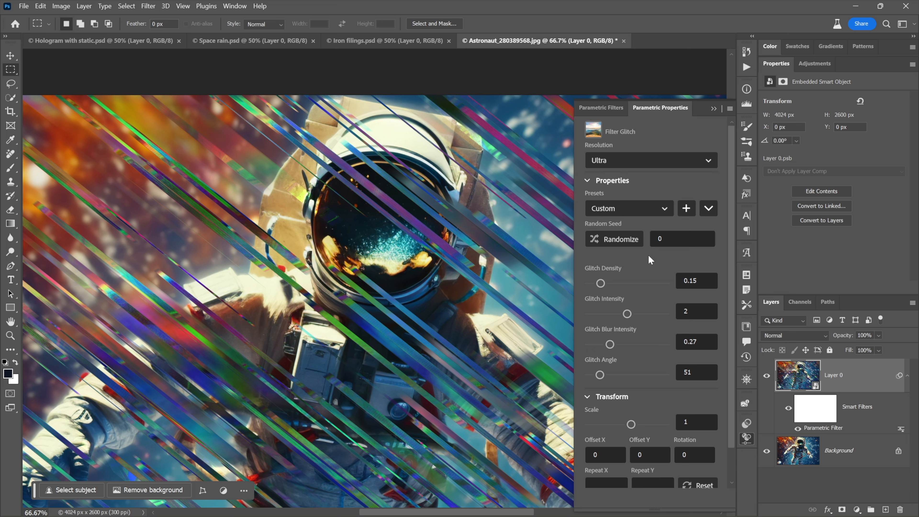
Step: Randomize the glitch pattern and replace the generated Random Seed with 111
{"action": "left_click", "coordinate": [620, 241]}
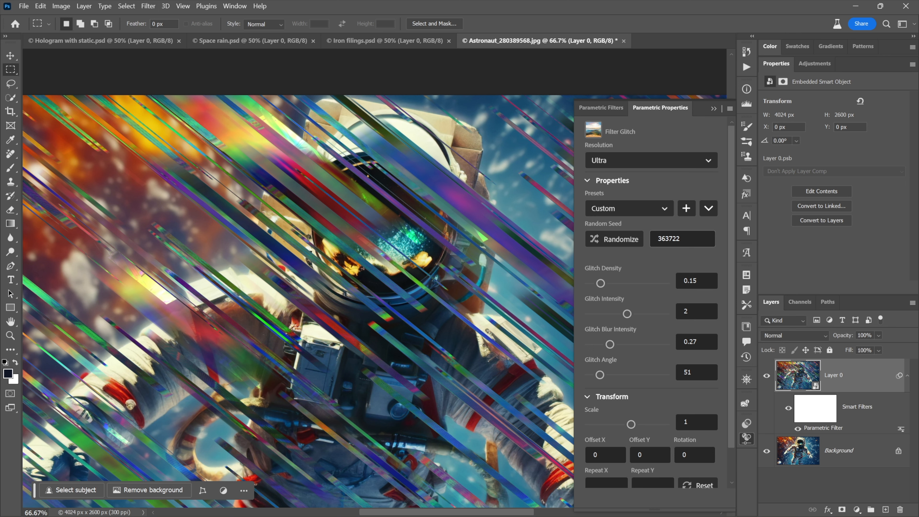
{"action": "double_click", "coordinate": [668, 238]}
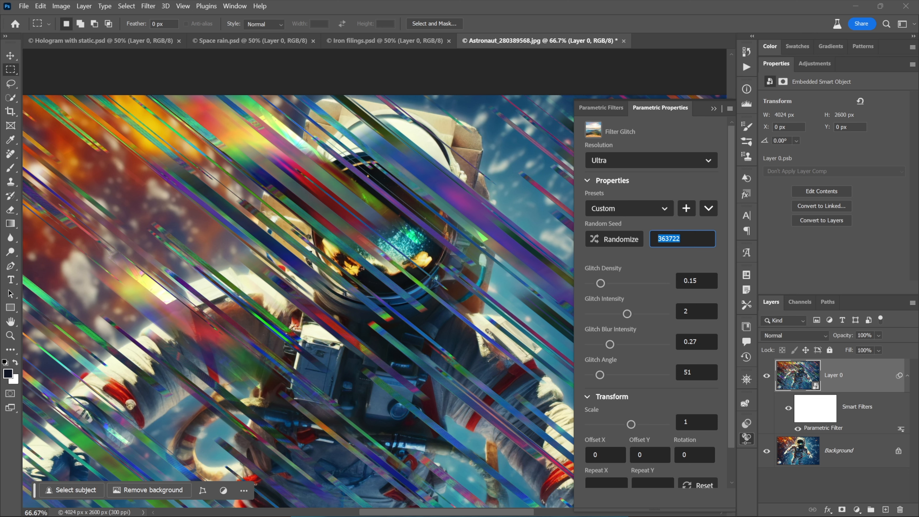
{"action": "type", "text": "111"}
{"action": "key", "text": "Return"}
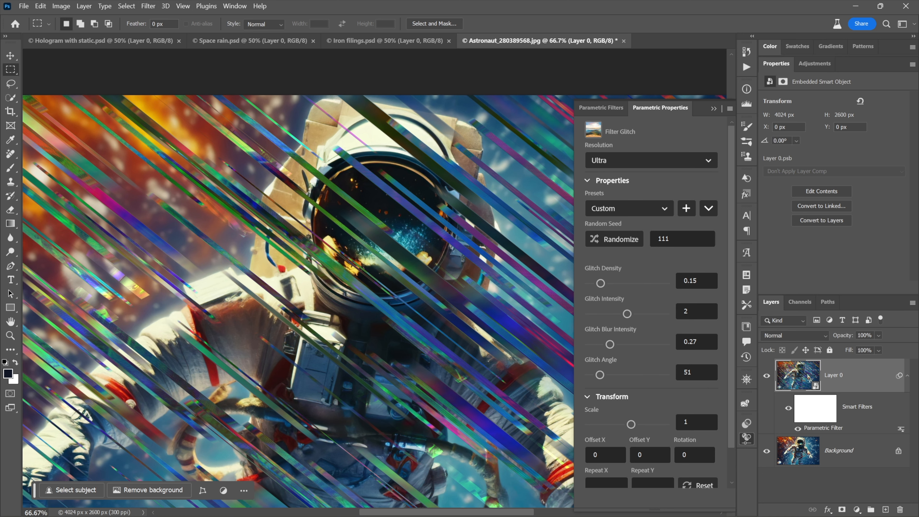
Step: Delete the glitch-filtered layer above the Background layer
{"action": "key", "text": "ctrl+0"}
{"action": "key", "text": "ctrl+plus"}
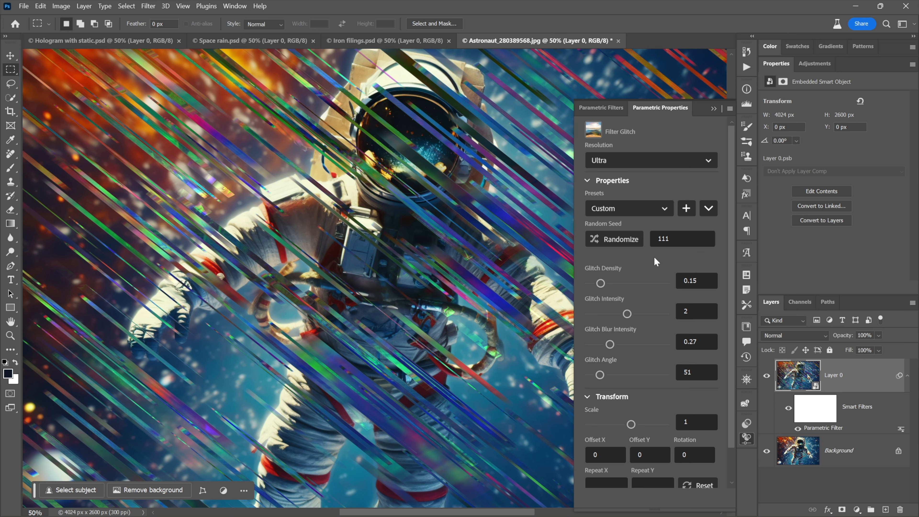
{"action": "key", "text": "Delete"}
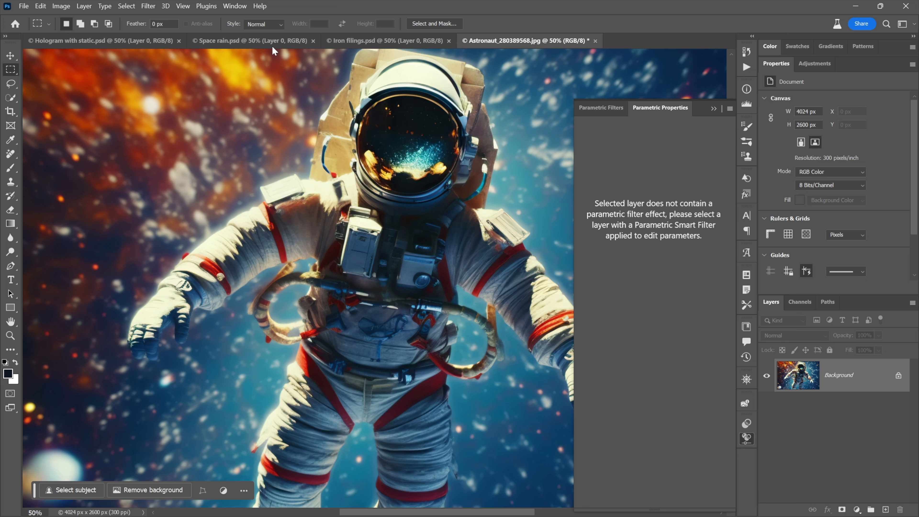
Step: Show the Adobe Substance materials and apply the Arabesque Ceramic Tiles material over the astronaut image
{"action": "left_click", "coordinate": [235, 6]}
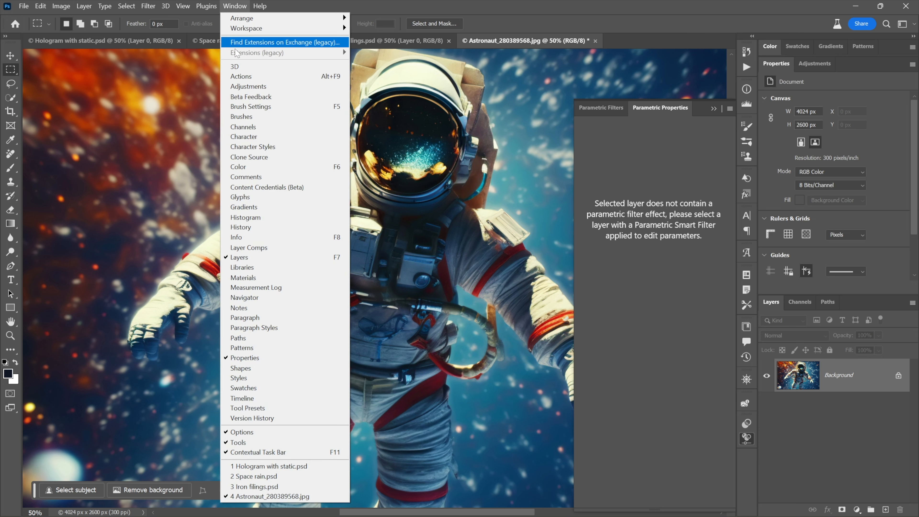
{"action": "left_click", "coordinate": [300, 281]}
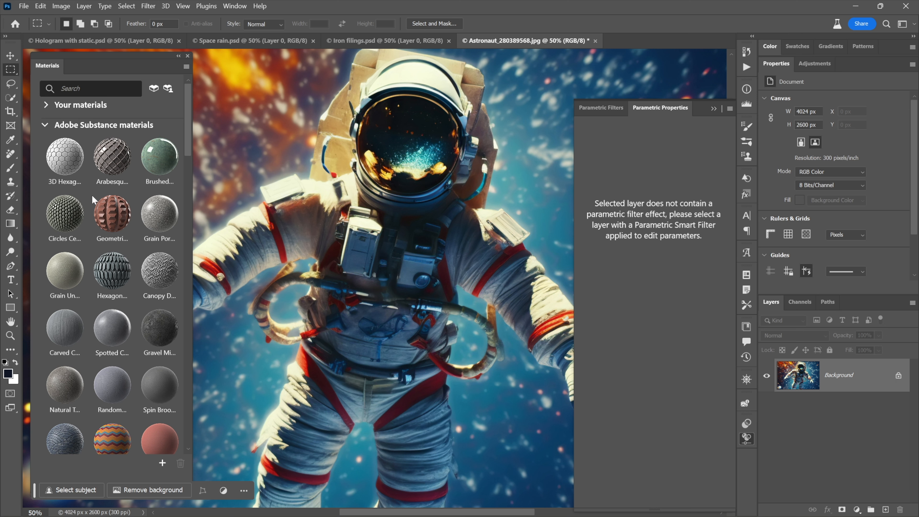
{"action": "left_click", "coordinate": [109, 167]}
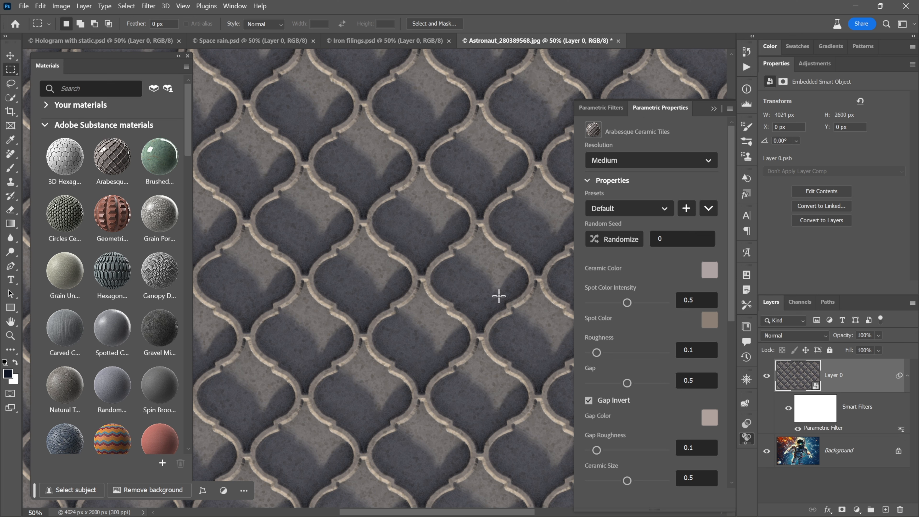
Step: Set the Arabesque Ceramic Tiles material's Scale to 0.33
{"action": "left_click_drag", "start_coordinate": [731, 309], "coordinate": [740, 483]}
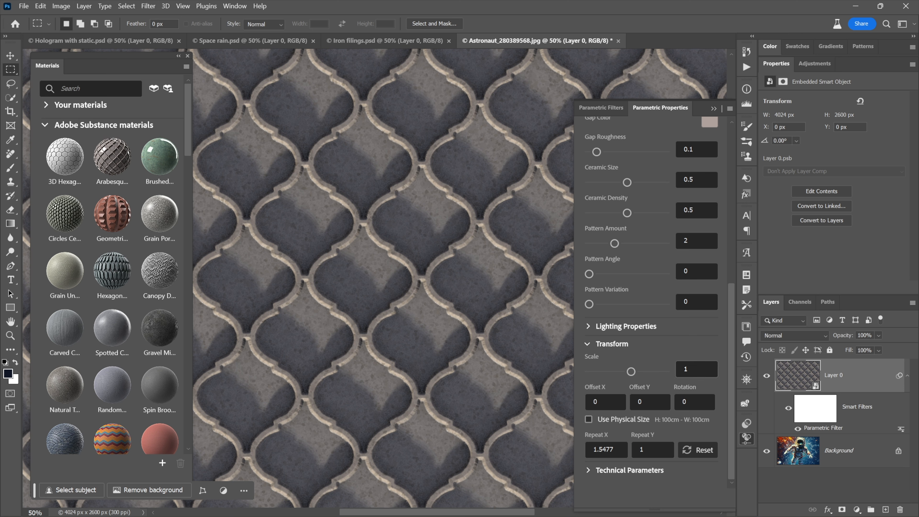
{"action": "left_click", "coordinate": [686, 369]}
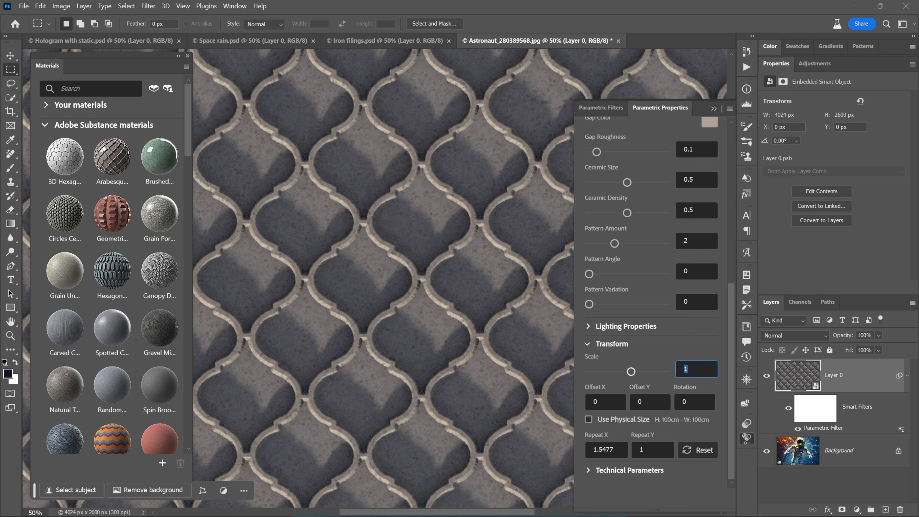
{"action": "type", "text": ".33"}
{"action": "key", "text": "Return"}
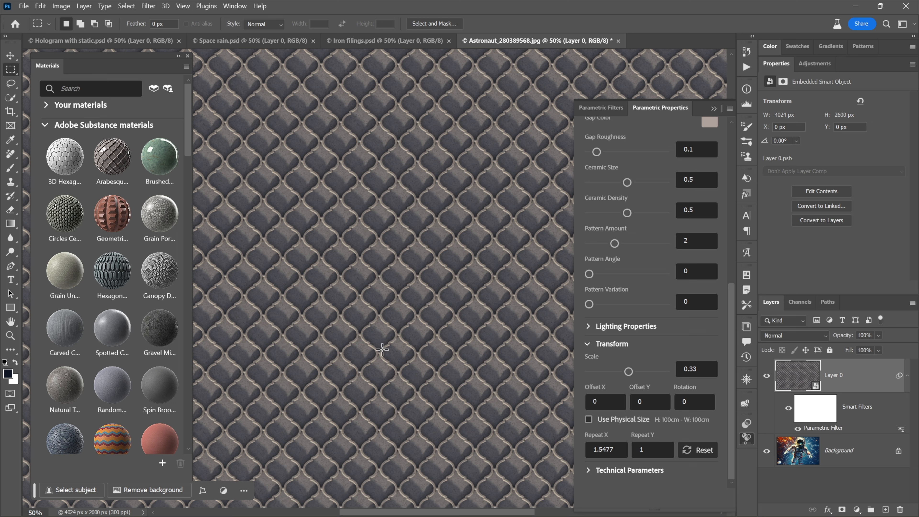
Step: Blend the tile material layer with the astronaut in Hard Light mode and look through the material's properties
{"action": "left_click", "coordinate": [797, 334]}
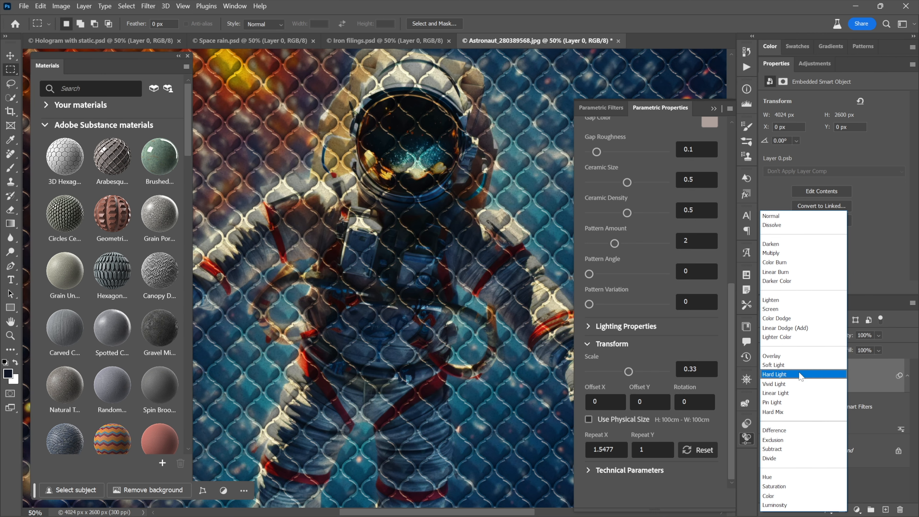
{"action": "left_click", "coordinate": [799, 377]}
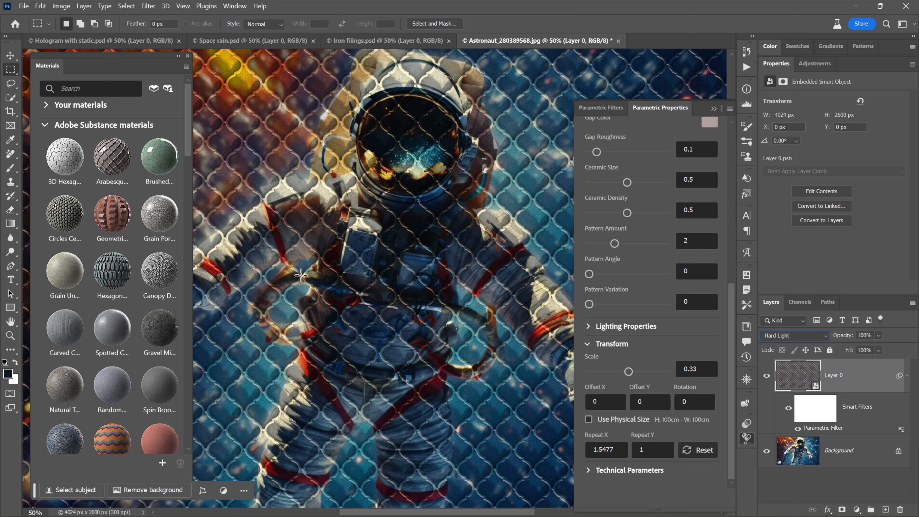
{"action": "left_click_drag", "start_coordinate": [731, 322], "coordinate": [720, 185]}
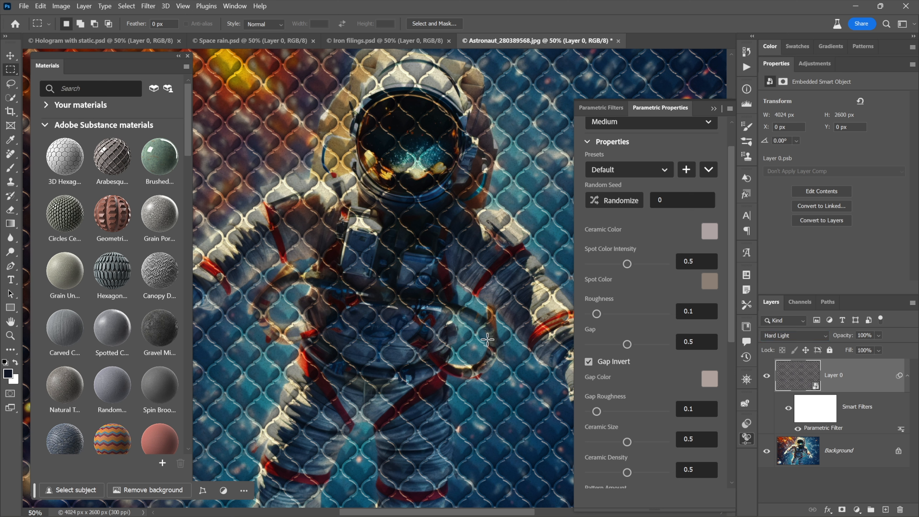
Step: Undo the tile material layer and close the Materials panel
{"action": "key", "text": "ctrl+z"}
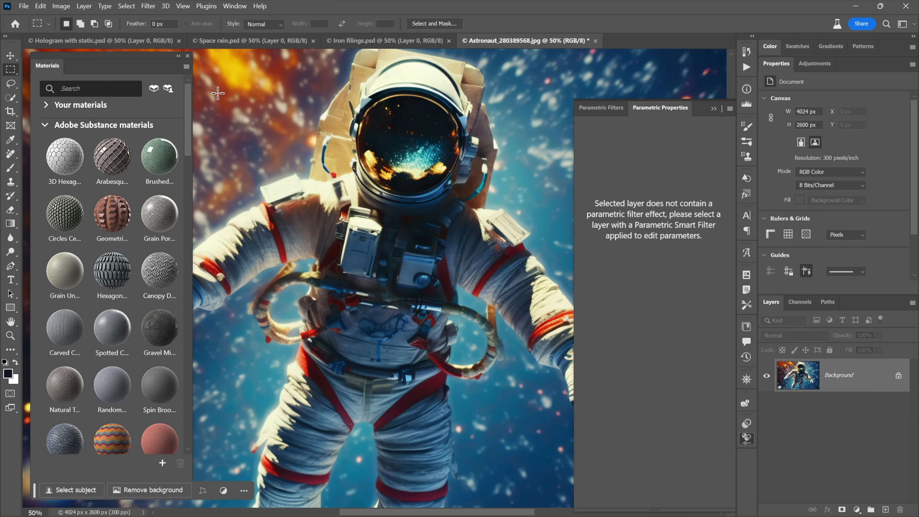
{"action": "left_click", "coordinate": [188, 55]}
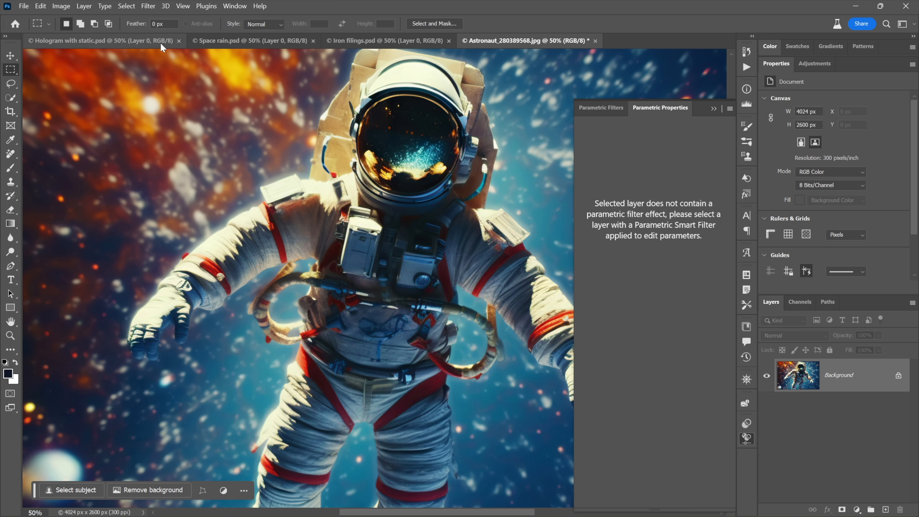
Step: Apply the Hologram Filter parametric filter to the astronaut image and inspect its lines at 100% zoom
{"action": "left_click", "coordinate": [148, 6]}
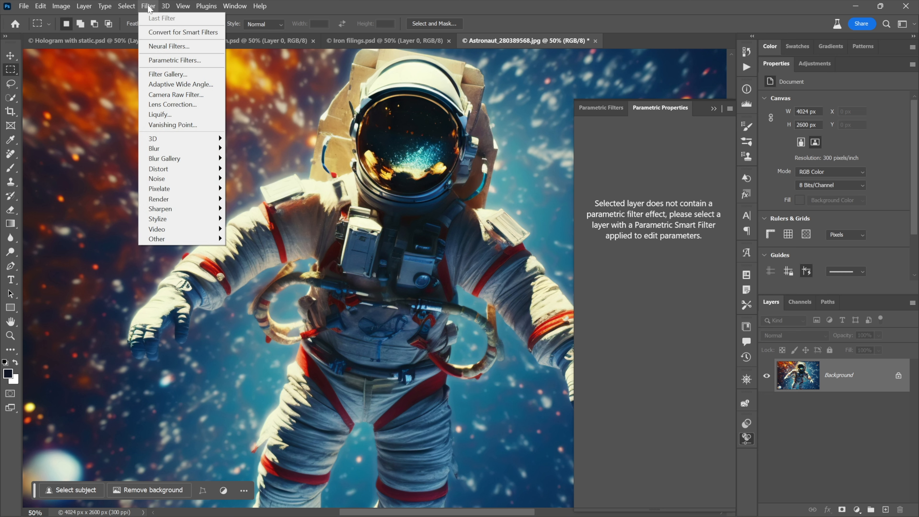
{"action": "left_click", "coordinate": [190, 61]}
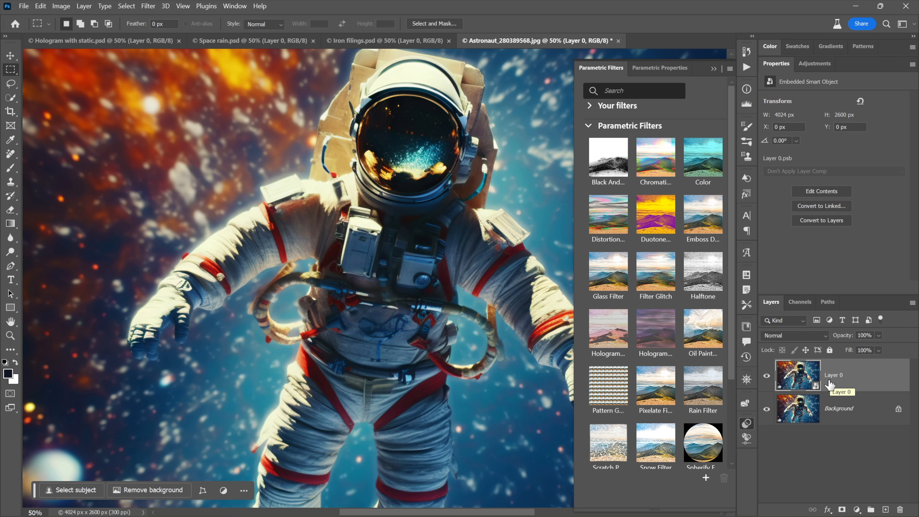
{"action": "left_click", "coordinate": [612, 334]}
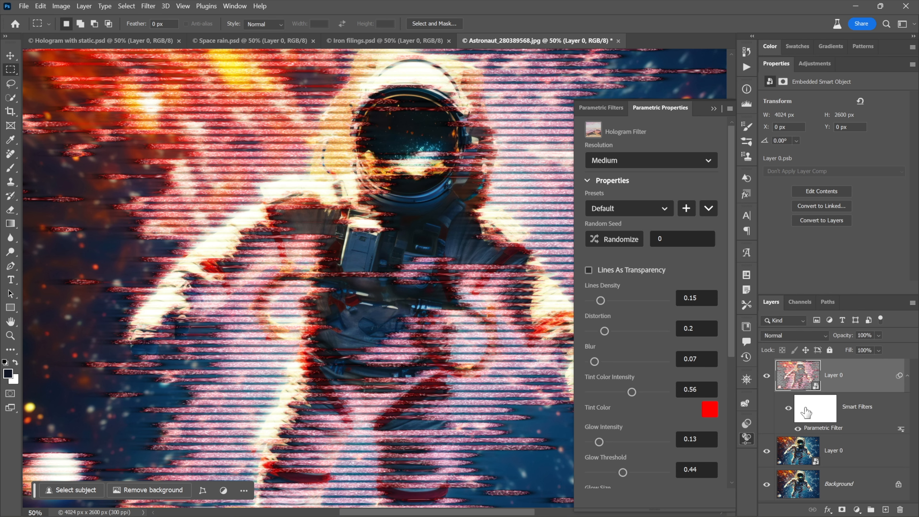
{"action": "key", "text": "ctrl+plus"}
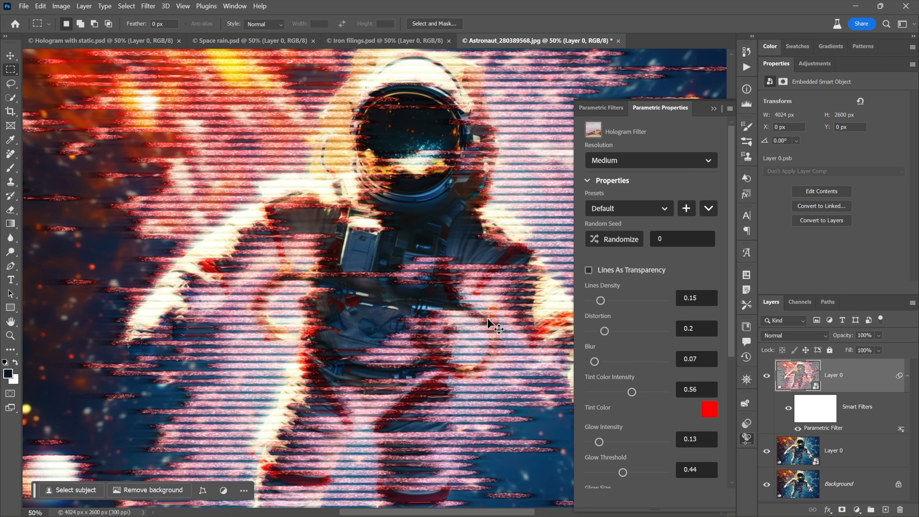
{"action": "key", "text": "ctrl+plus"}
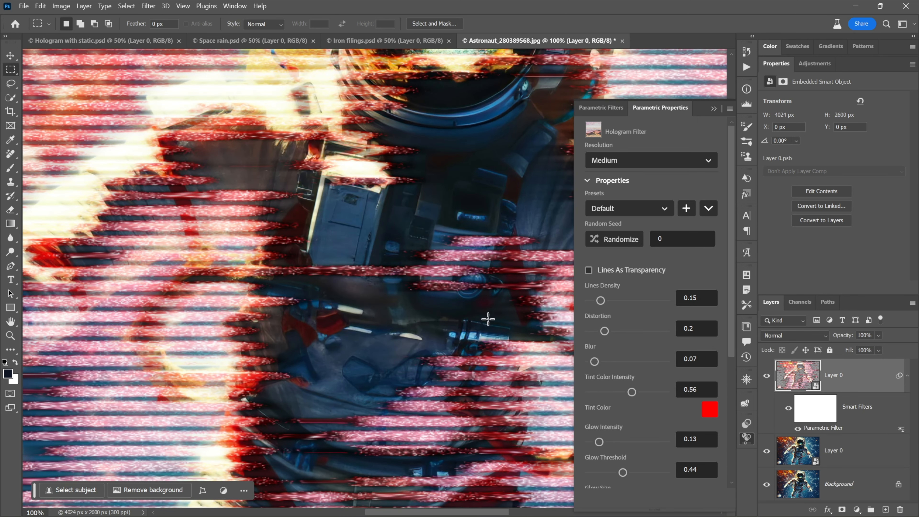
Step: Delete the unfiltered Layer 0 between the hologram layer and the Background
{"action": "left_click_drag", "start_coordinate": [490, 308], "coordinate": [289, 278]}
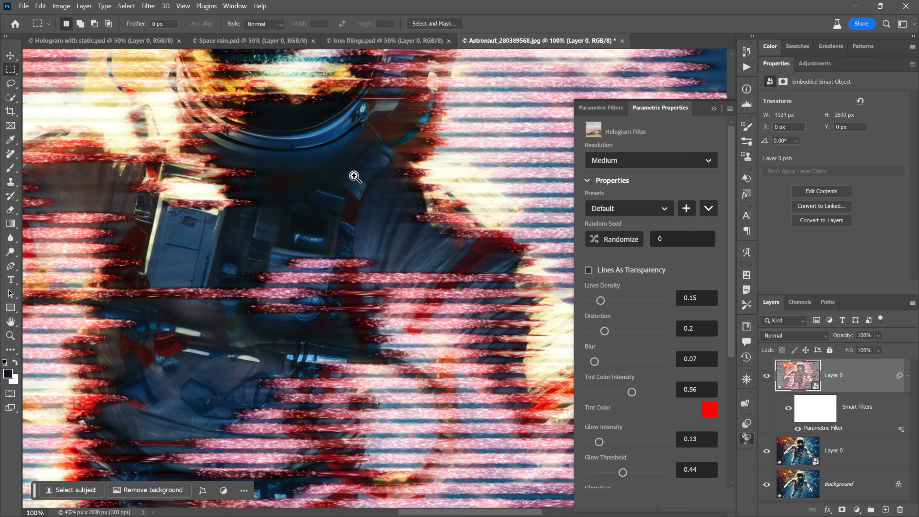
{"action": "left_click", "coordinate": [335, 152], "text": "ctrl"}
{"action": "left_click_drag", "start_coordinate": [333, 152], "coordinate": [404, 384]}
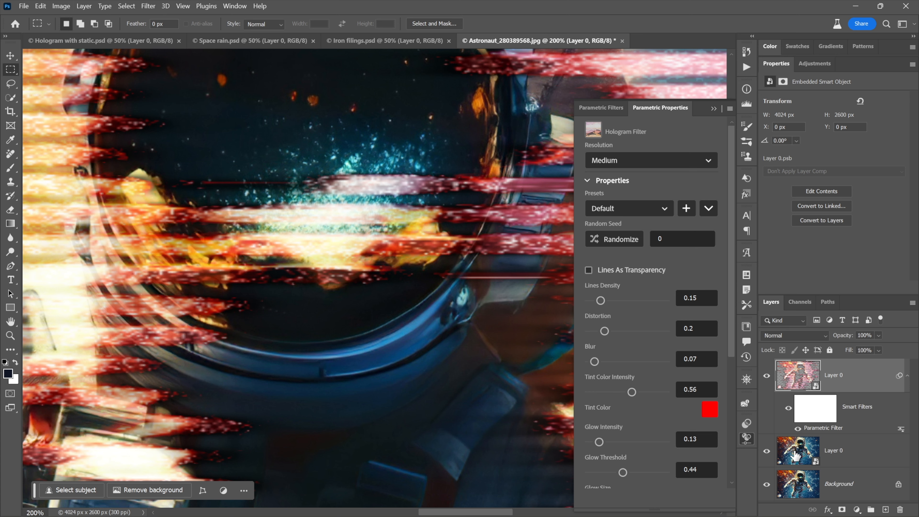
{"action": "left_click", "coordinate": [808, 456]}
{"action": "key", "text": "Delete"}
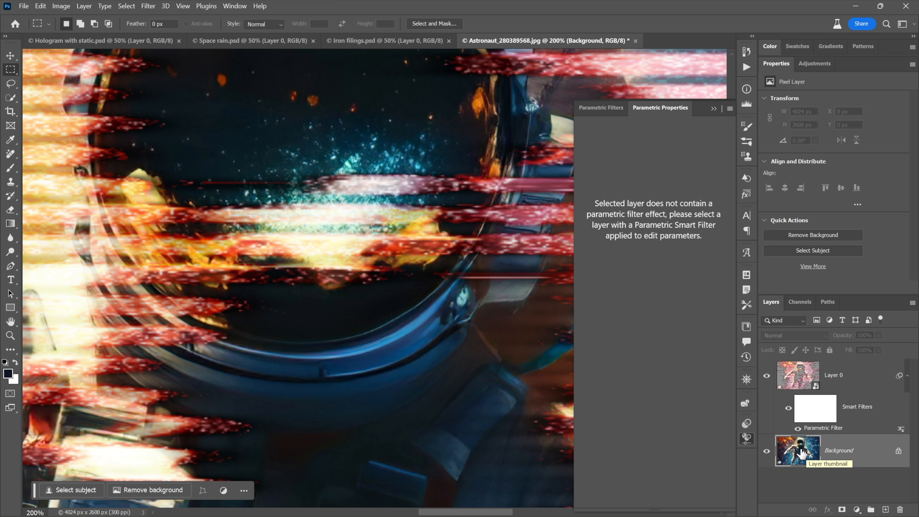
Step: Hide the Background layer to inspect the transparent gaps between the hologram lines at 200% zoom, and show it again
{"action": "left_click", "coordinate": [766, 452]}
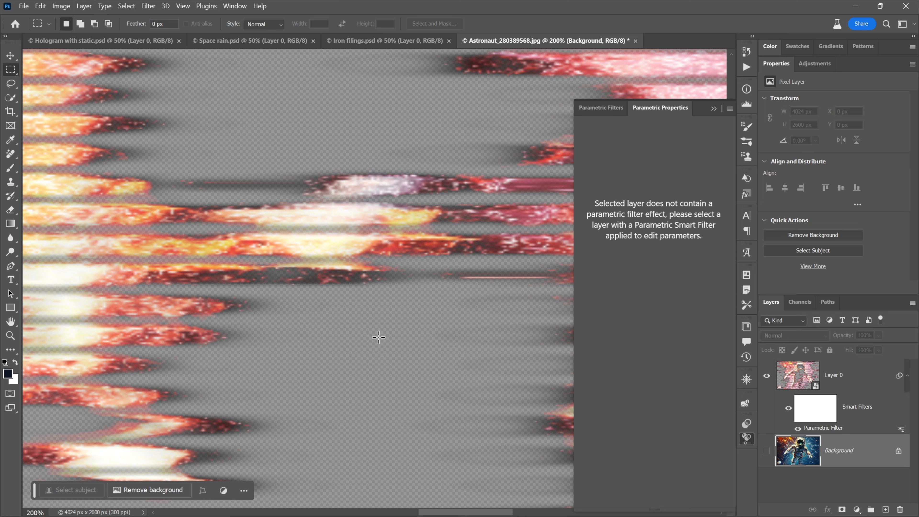
{"action": "left_click", "coordinate": [767, 452]}
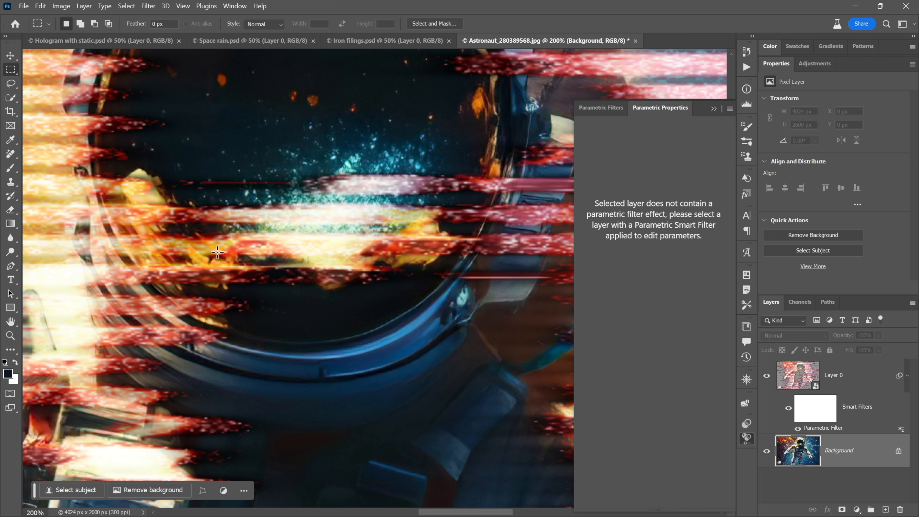
Step: Set the Hologram Filter's resolution to Ultra on Layer 0 and look through its remaining properties
{"action": "left_click", "coordinate": [796, 384]}
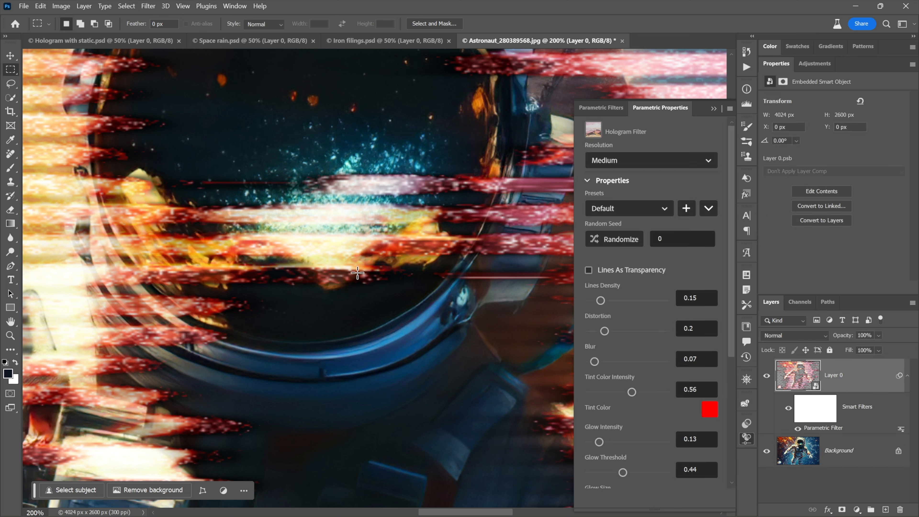
{"action": "left_click", "coordinate": [650, 160]}
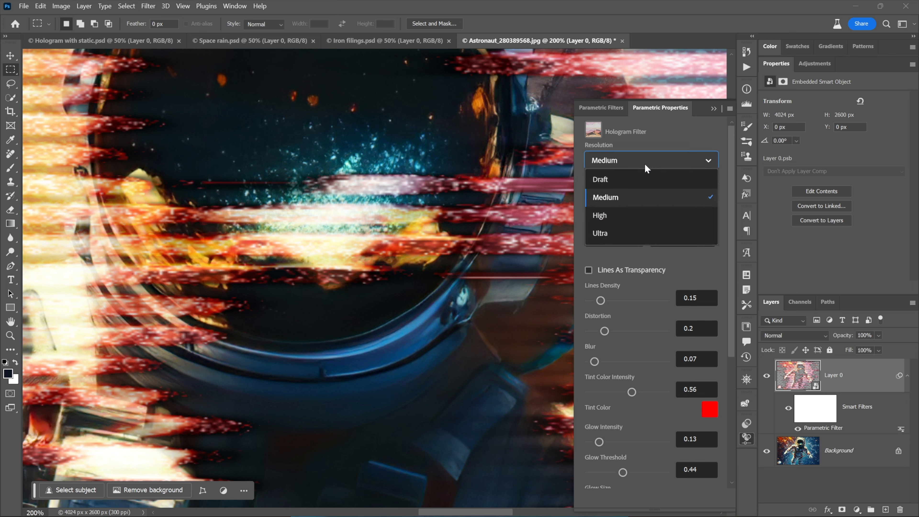
{"action": "left_click", "coordinate": [627, 234]}
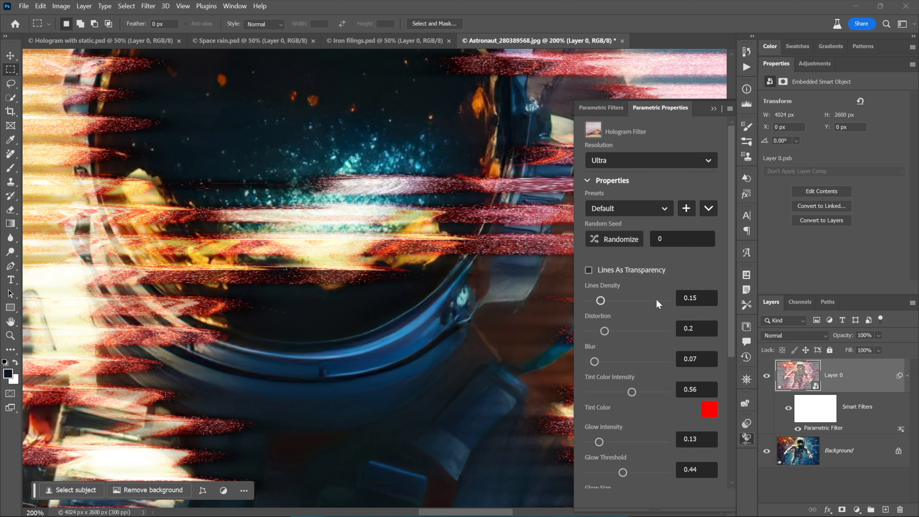
{"action": "left_click_drag", "start_coordinate": [732, 313], "coordinate": [737, 422]}
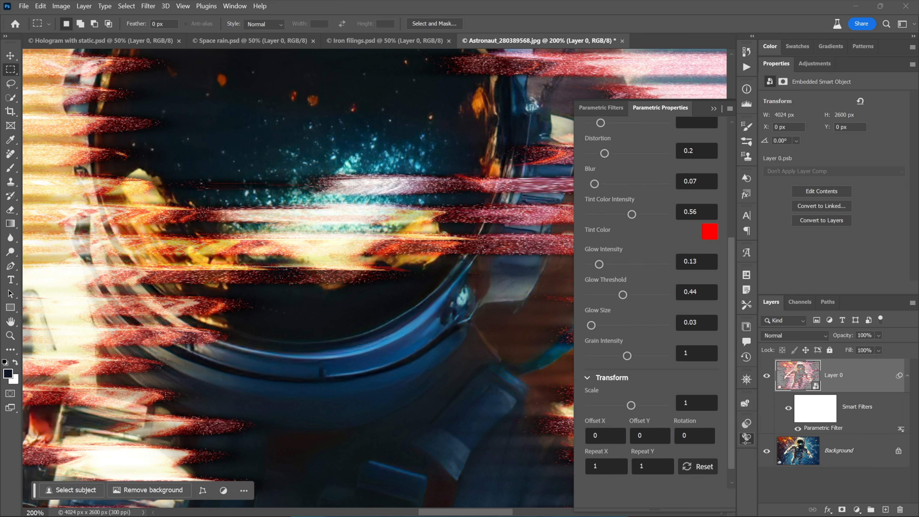
{"action": "left_click_drag", "start_coordinate": [731, 319], "coordinate": [734, 235]}
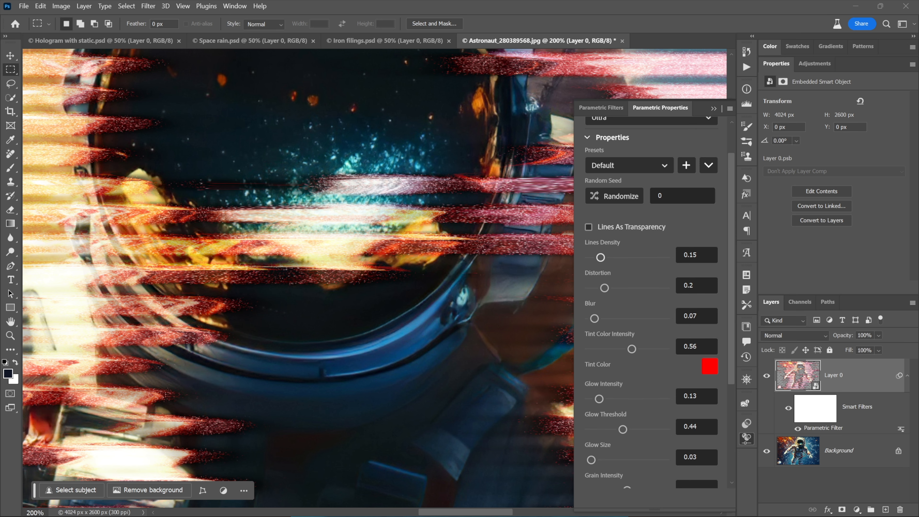
Step: Try Lines Density values of 0.85, 0.5 and 0.01 for the hologram lines at 100% zoom
{"action": "key", "text": "ctrl+minus"}
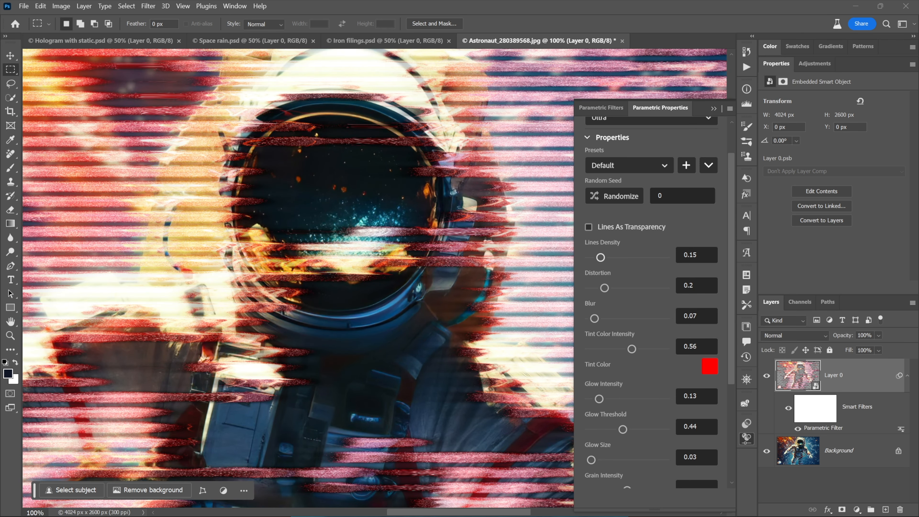
{"action": "left_click_drag", "start_coordinate": [601, 257], "coordinate": [654, 257]}
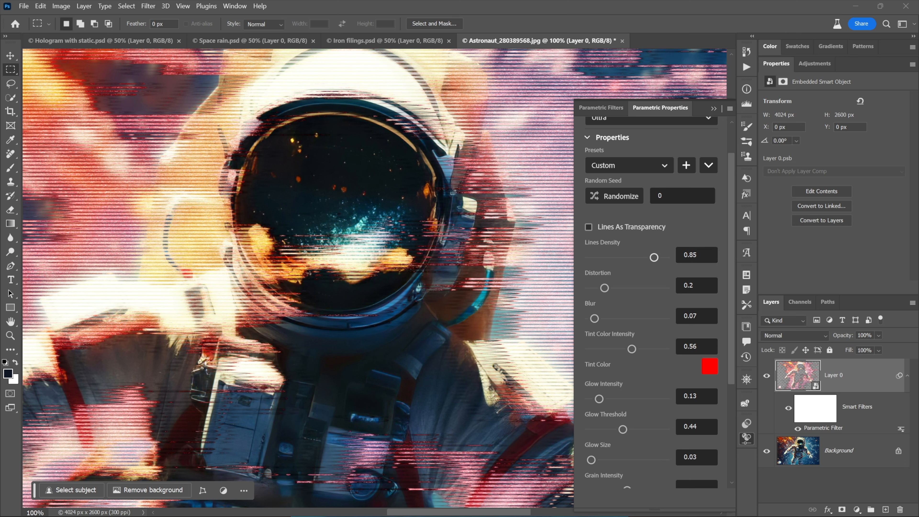
{"action": "left_click_drag", "start_coordinate": [654, 258], "coordinate": [627, 257]}
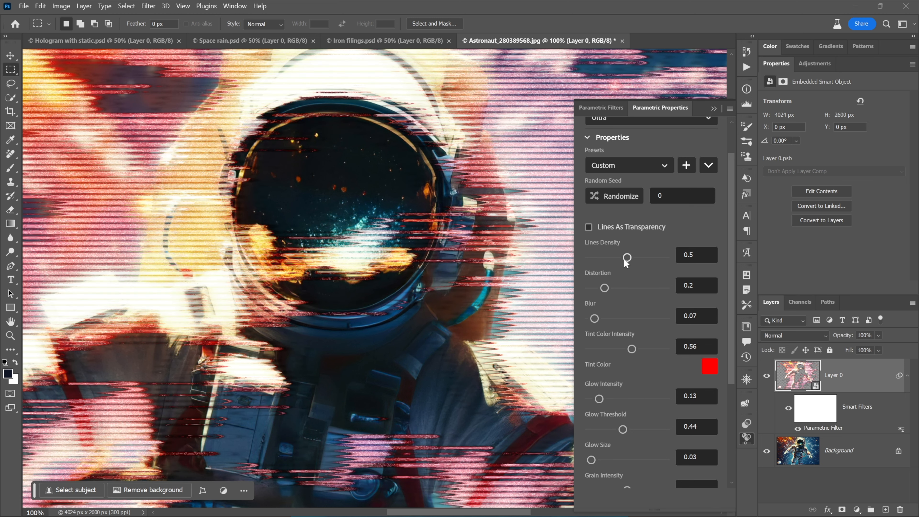
{"action": "left_click_drag", "start_coordinate": [626, 256], "coordinate": [589, 256]}
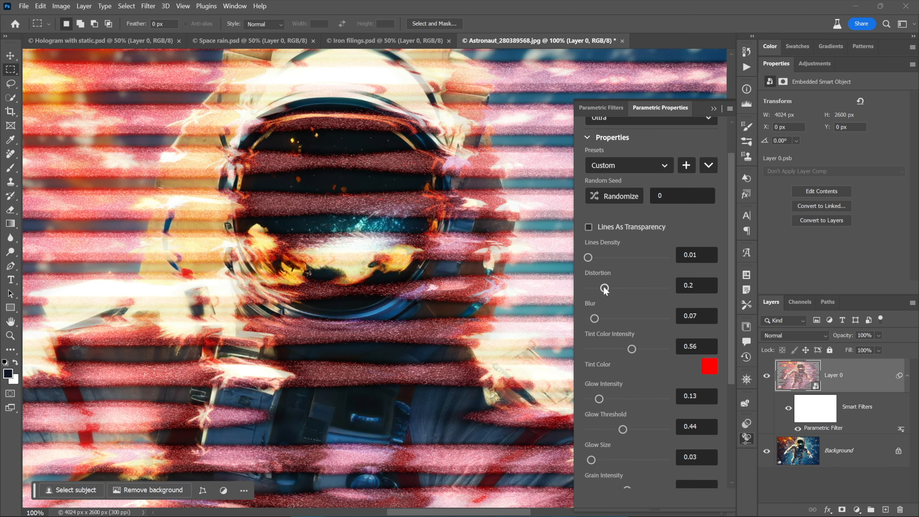
Step: Try increasingly strong Distortion values of 1, 2 and 20 on the hologram lines
{"action": "left_click_drag", "start_coordinate": [605, 289], "coordinate": [628, 290]}
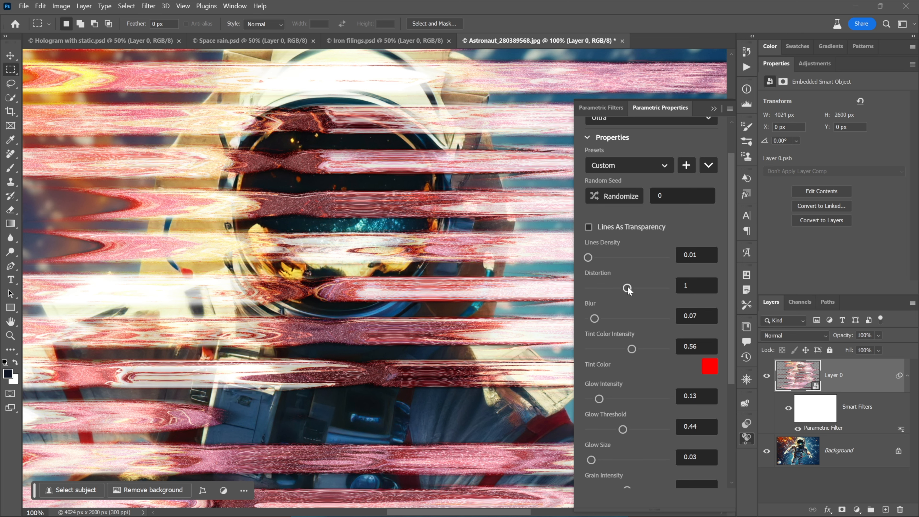
{"action": "left_click_drag", "start_coordinate": [628, 287], "coordinate": [665, 288]}
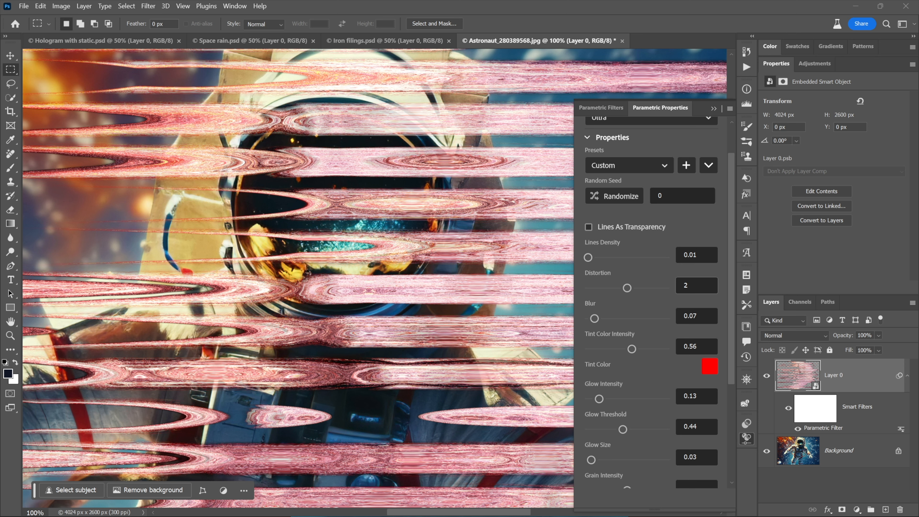
{"action": "double_click", "coordinate": [685, 285]}
{"action": "type", "text": "20"}
{"action": "key", "text": "Tab"}
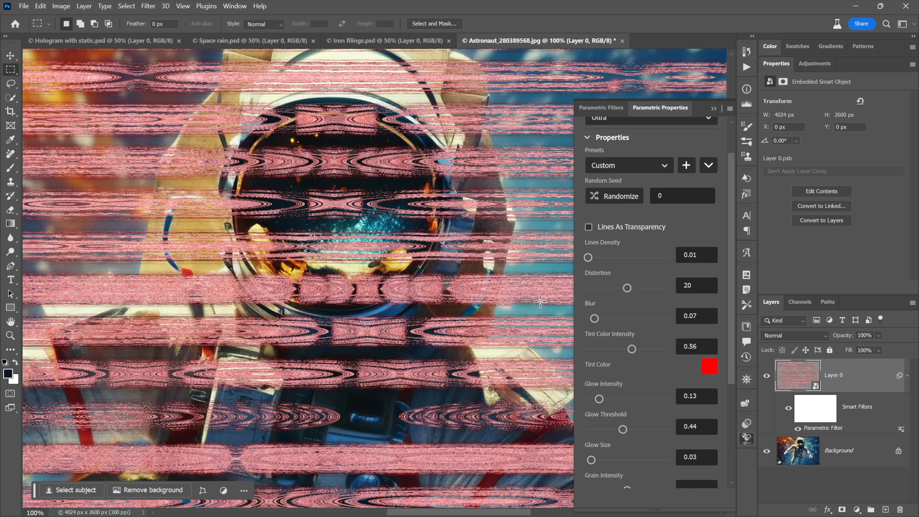
Step: Set the Hologram Filter's Distortion to 0.2 and its Lines Density to 0.5
{"action": "left_click", "coordinate": [686, 285]}
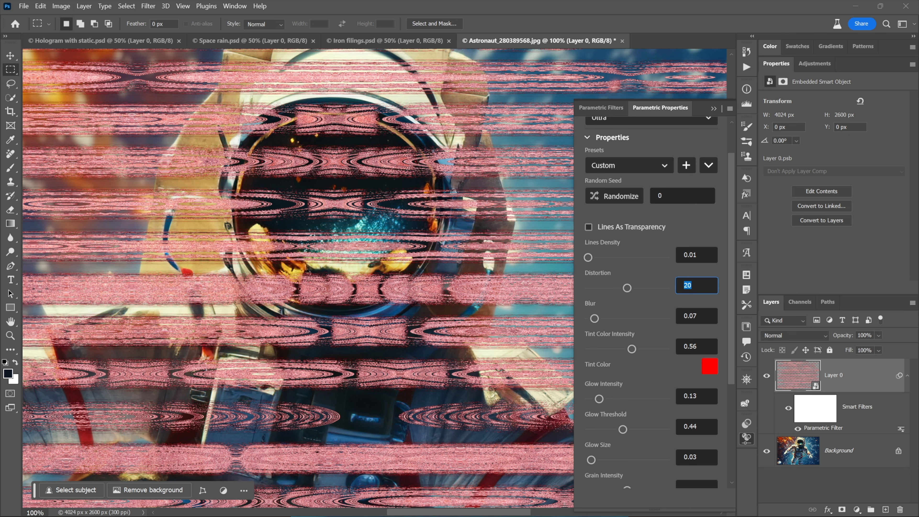
{"action": "type", "text": "0.2"}
{"action": "key", "text": "Tab"}
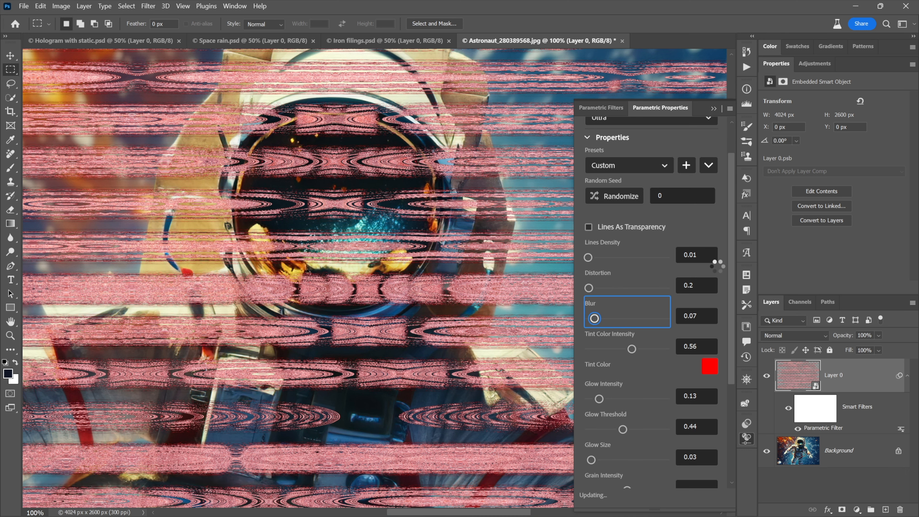
{"action": "left_click", "coordinate": [688, 255]}
{"action": "left_click_drag", "start_coordinate": [689, 254], "coordinate": [697, 254]}
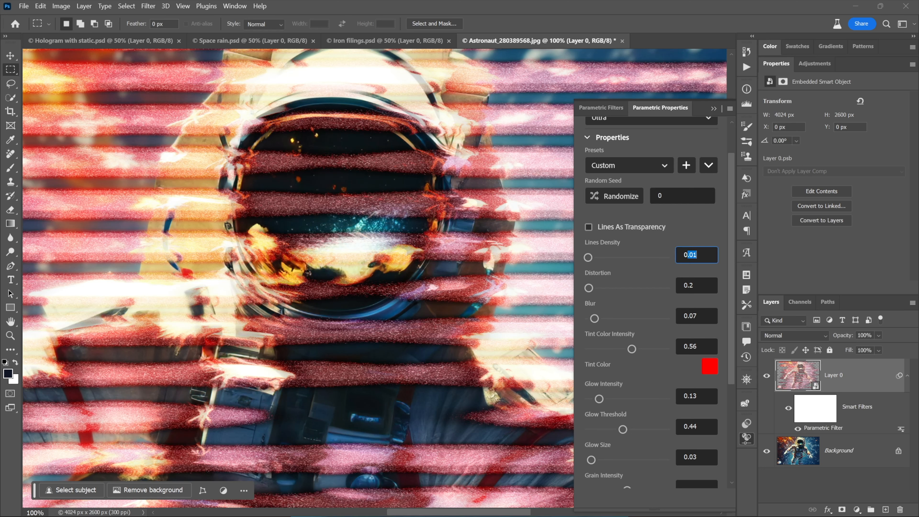
{"action": "type", "text": ".5"}
{"action": "key", "text": "Tab"}
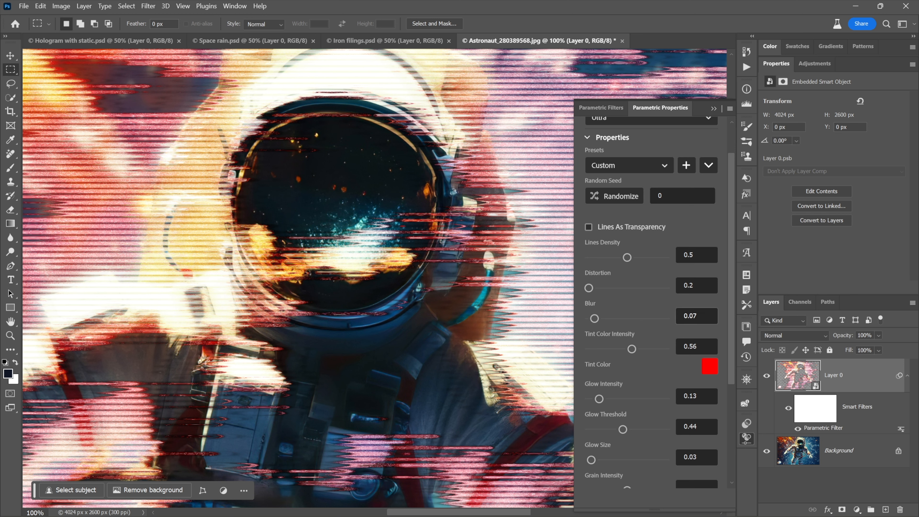
Step: Set the Hologram Filter's Blur to 0.8
{"action": "double_click", "coordinate": [693, 315]}
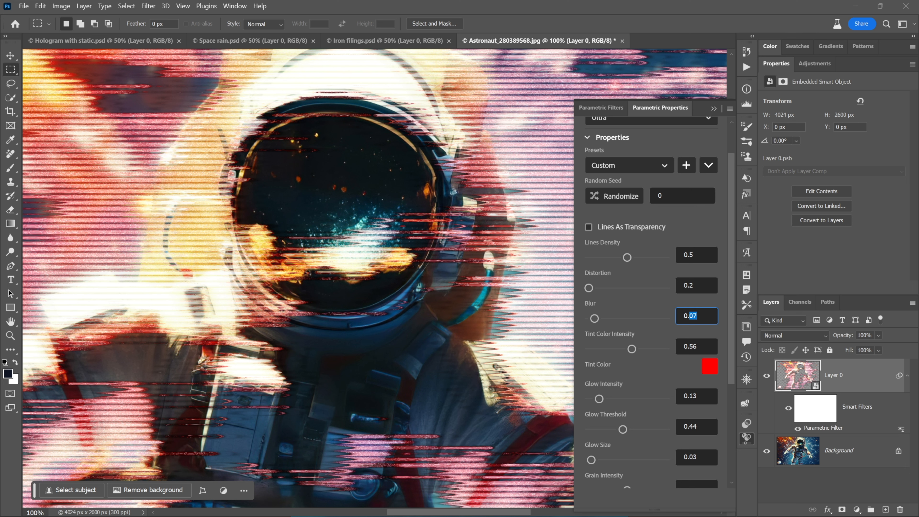
{"action": "type", "text": "8"}
{"action": "key", "text": "Return"}
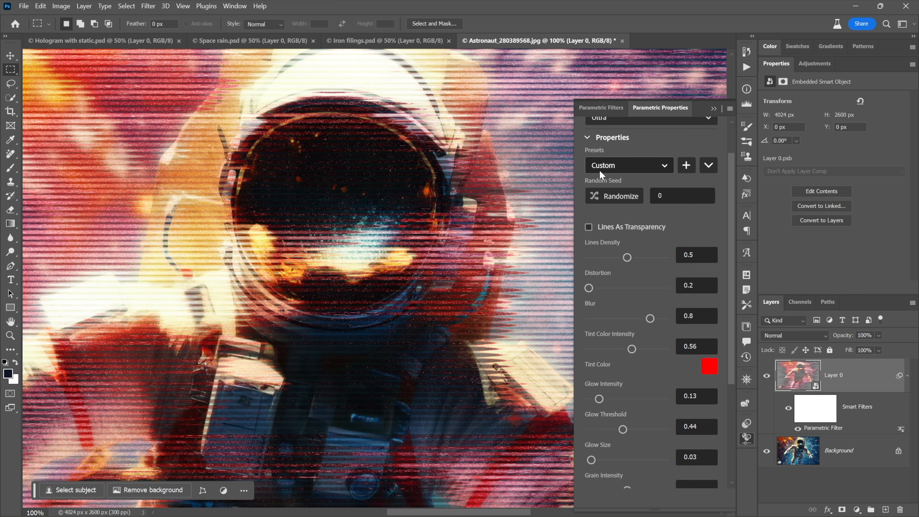
Step: Enable Lines As Transparency to preview its effect on the astronaut, and disable it again
{"action": "scroll", "coordinate": [625, 156], "scroll_direction": "up", "scroll_amount": 2}
{"action": "left_click", "coordinate": [625, 156]}
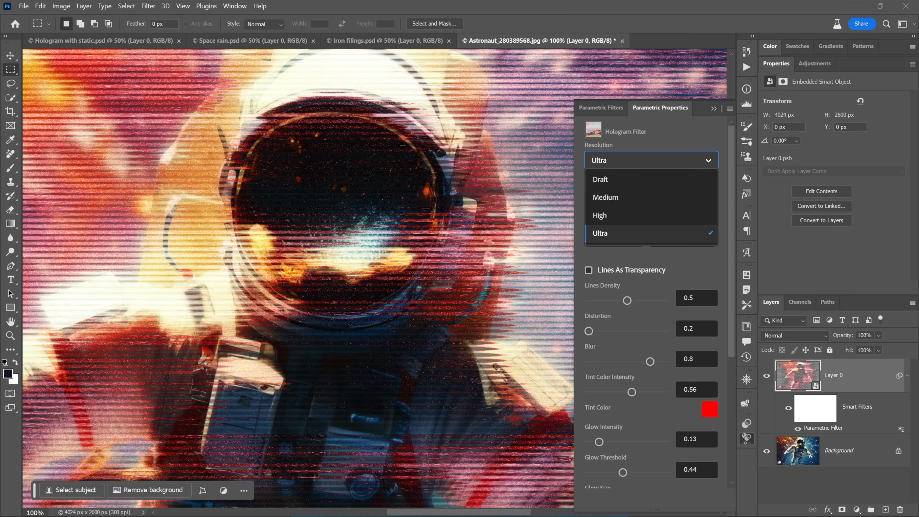
{"action": "left_click", "coordinate": [589, 270]}
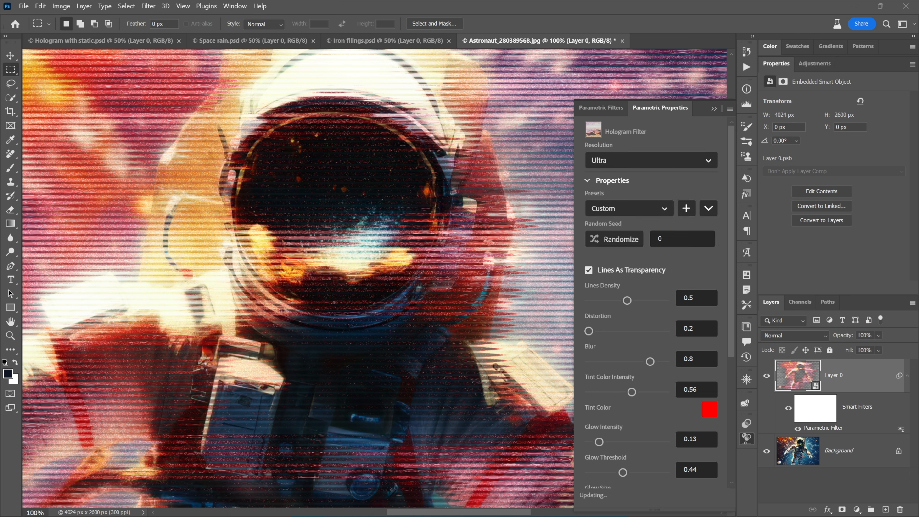
{"action": "left_click_drag", "start_coordinate": [732, 313], "coordinate": [733, 376]}
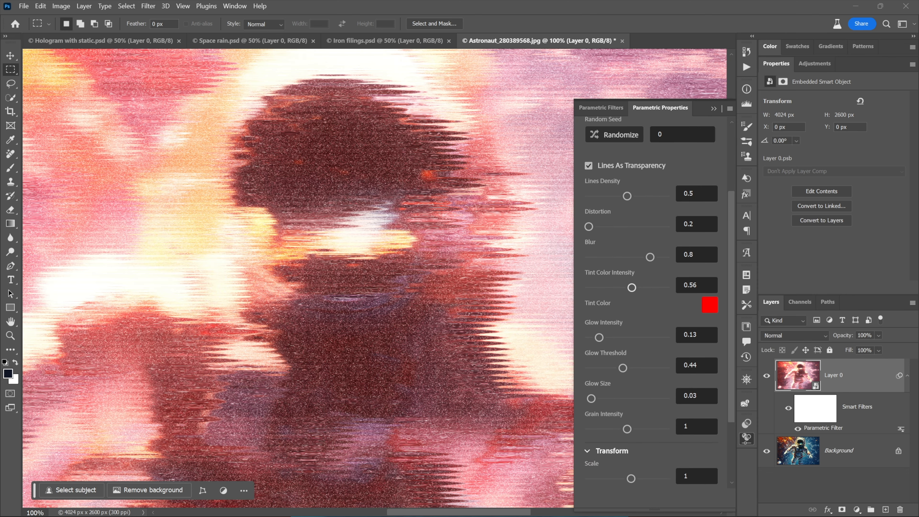
{"action": "scroll", "coordinate": [650, 257], "scroll_direction": "up", "scroll_amount": 3}
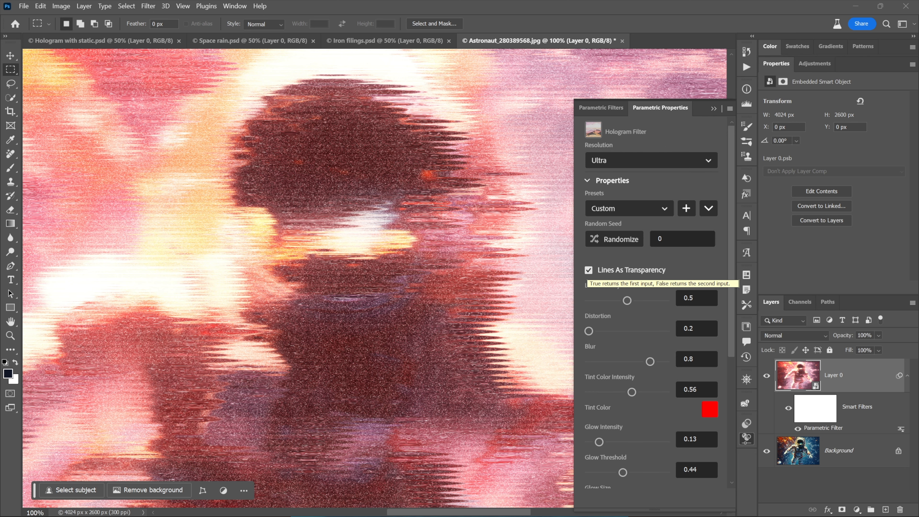
{"action": "left_click", "coordinate": [589, 269]}
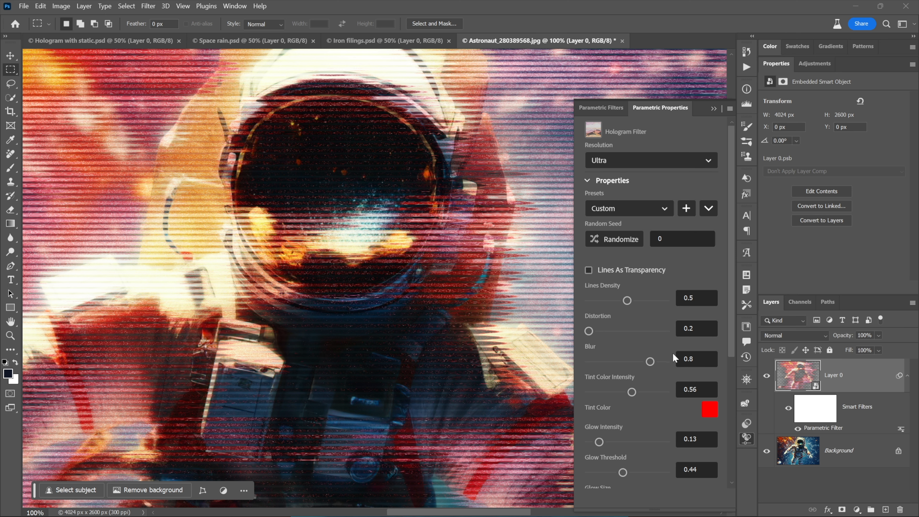
Step: Set the Hologram Filter's Tint Color Intensity to 0.8
{"action": "double_click", "coordinate": [693, 390]}
{"action": "type", "text": "9"}
{"action": "key", "text": "Return"}
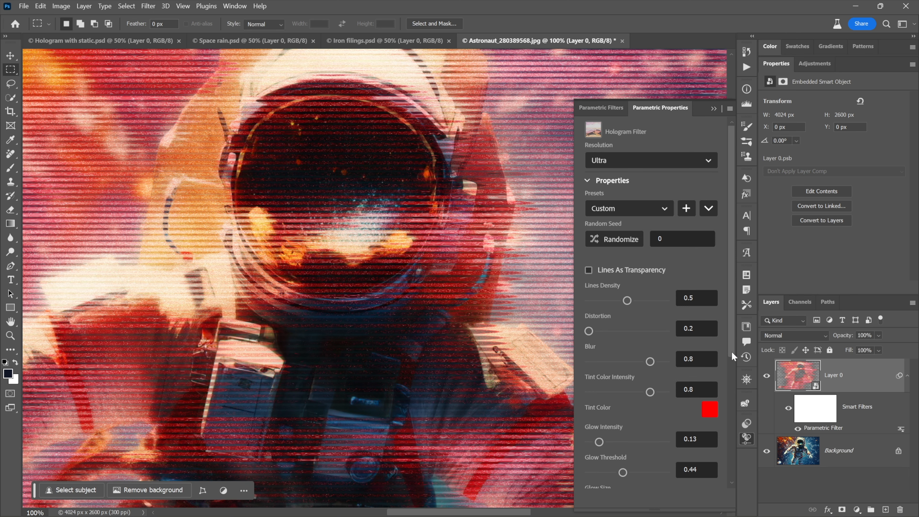
Step: Reduce the Hologram Filter's Grain Intensity to 0.2 while checking the grain at 200% zoom
{"action": "left_click_drag", "start_coordinate": [731, 351], "coordinate": [733, 409]}
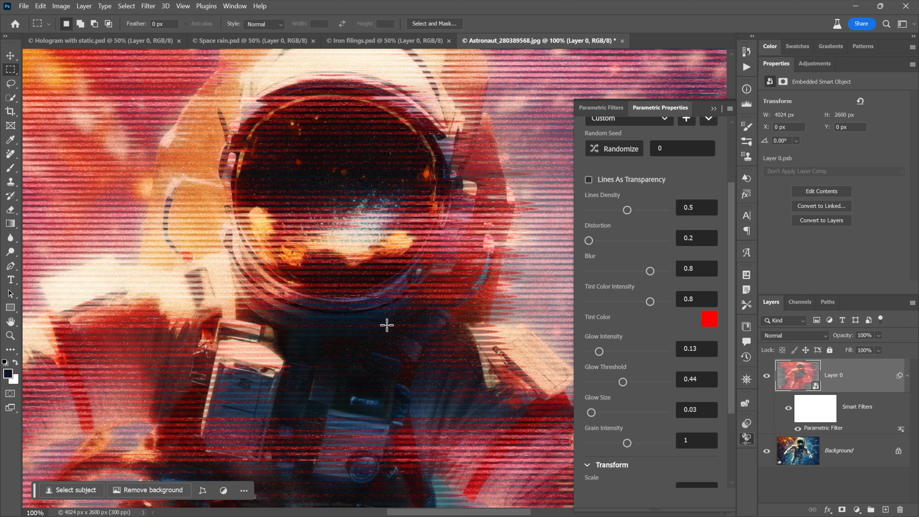
{"action": "left_click", "coordinate": [422, 328]}
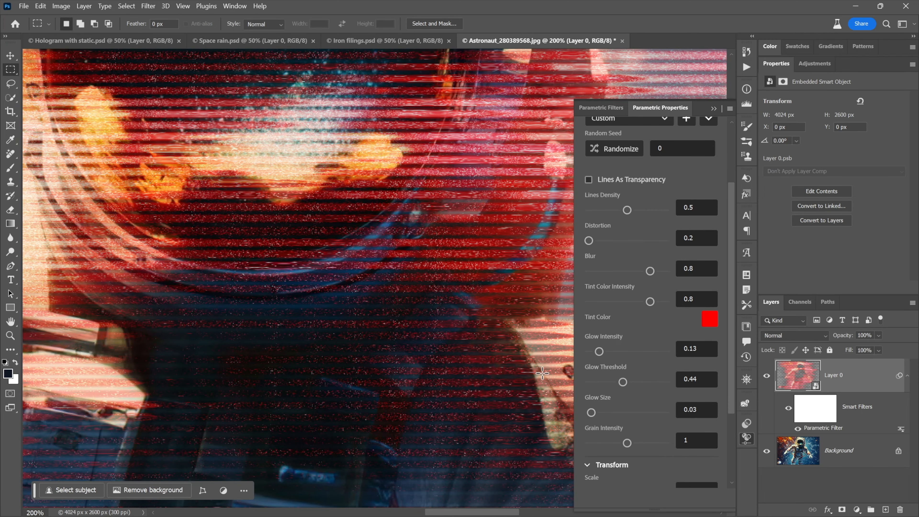
{"action": "left_click_drag", "start_coordinate": [630, 443], "coordinate": [597, 444]}
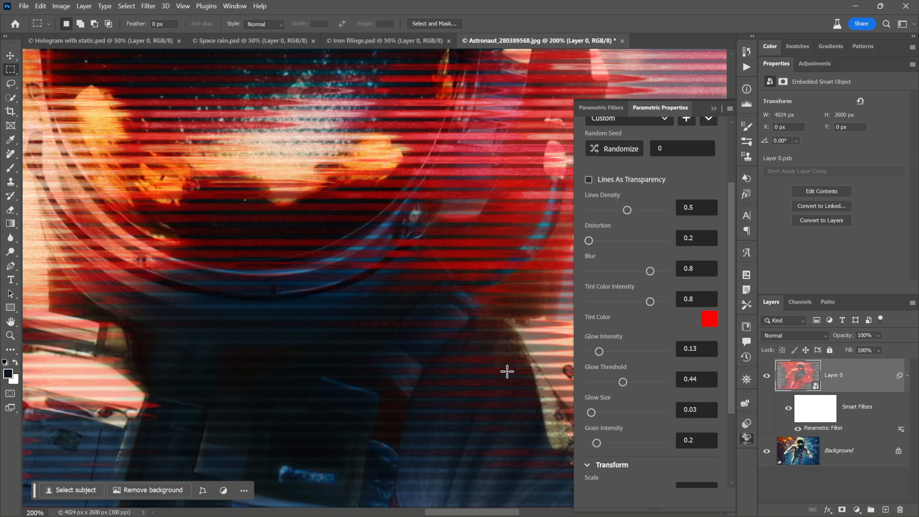
Step: Set the Hologram Filter's Tint Color to blue with a hue of 210, viewing the image at 50% zoom
{"action": "key", "text": "ctrl+0"}
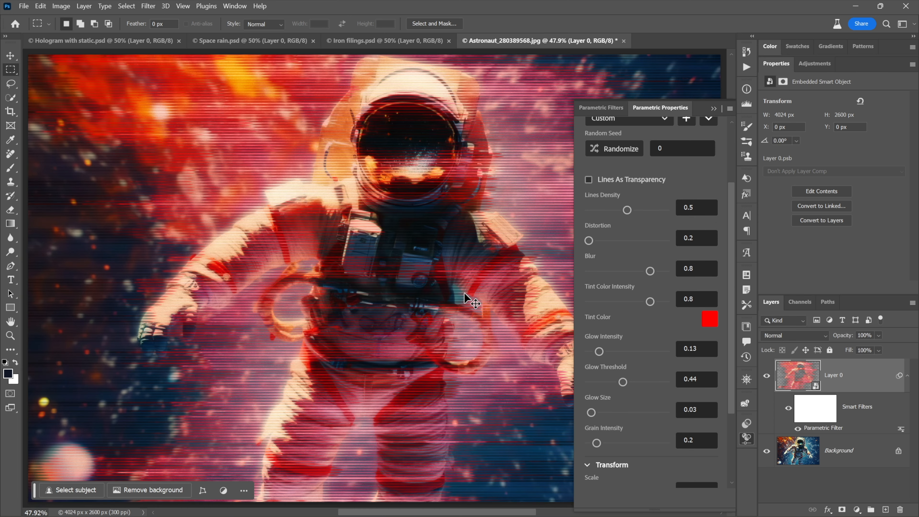
{"action": "key", "text": "ctrl+plus"}
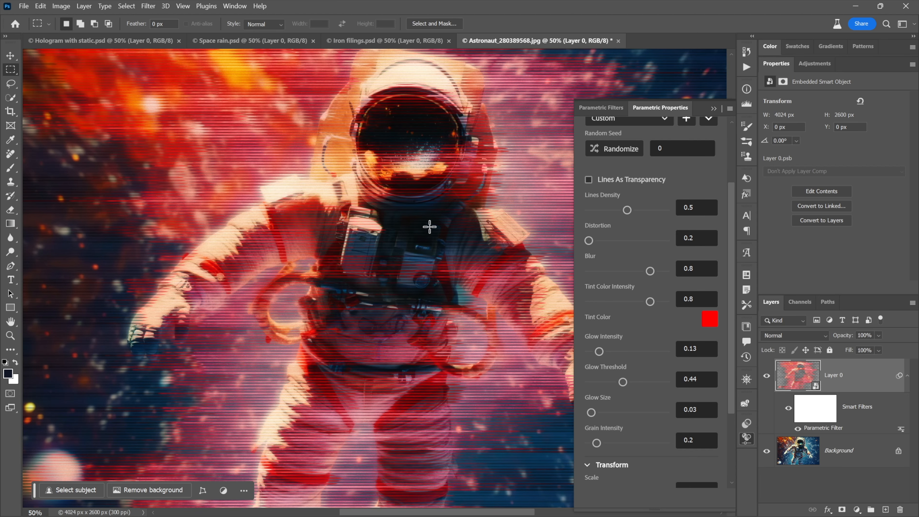
{"action": "left_click", "coordinate": [709, 322]}
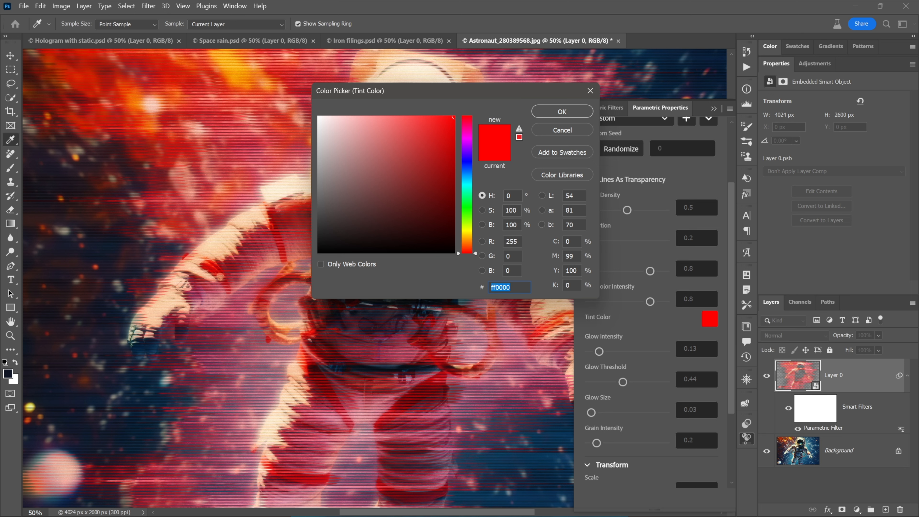
{"action": "left_click", "coordinate": [507, 195]}
{"action": "type", "text": "21"}
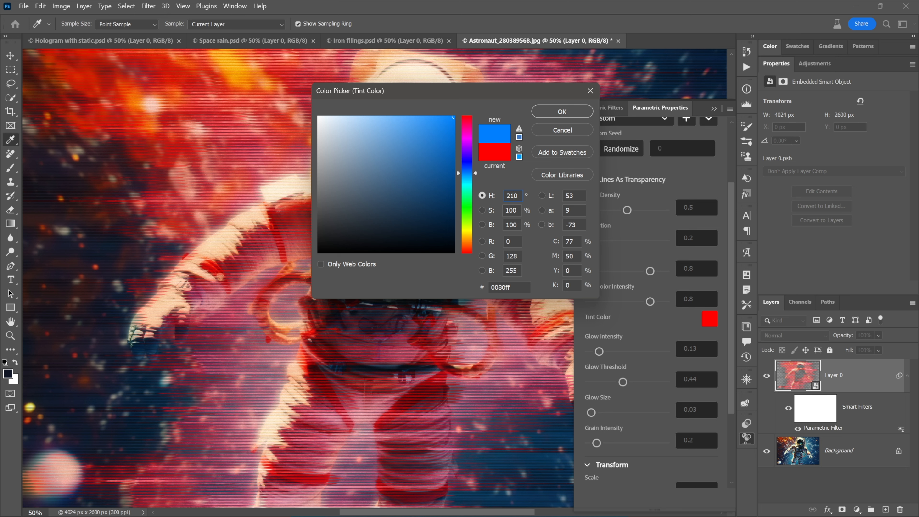
{"action": "left_click", "coordinate": [562, 112]}
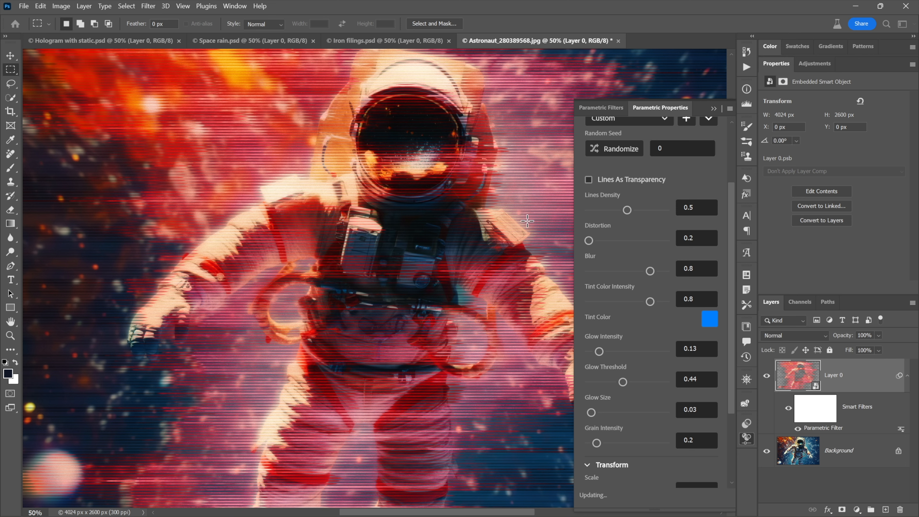
{"action": "key", "text": "m"}
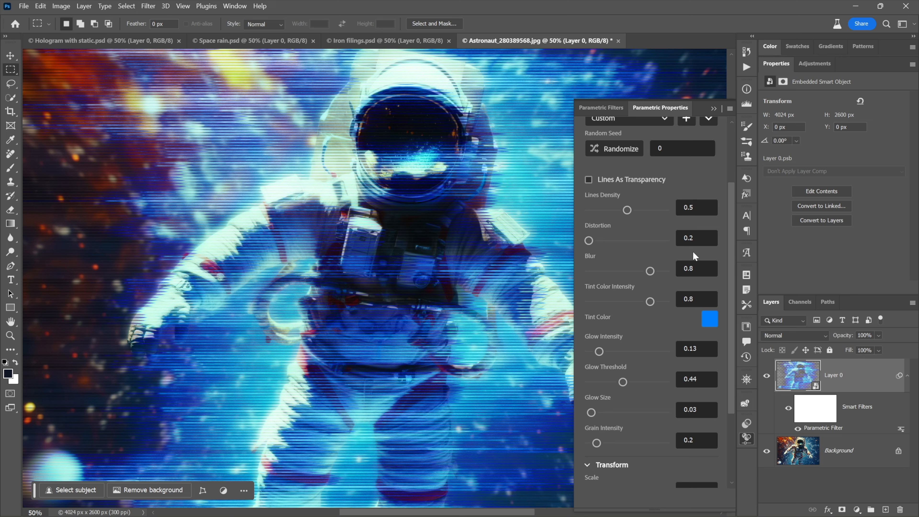
Step: Save the Hologram Filter settings with Lines As Transparency enabled as a new preset named "Smooth blue"
{"action": "scroll", "coordinate": [648, 174], "scroll_direction": "up", "scroll_amount": 3}
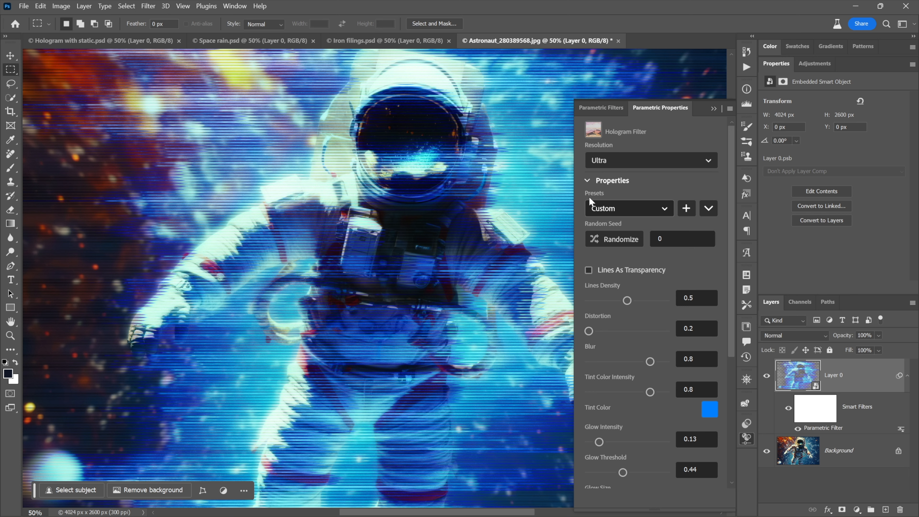
{"action": "left_click", "coordinate": [665, 209]}
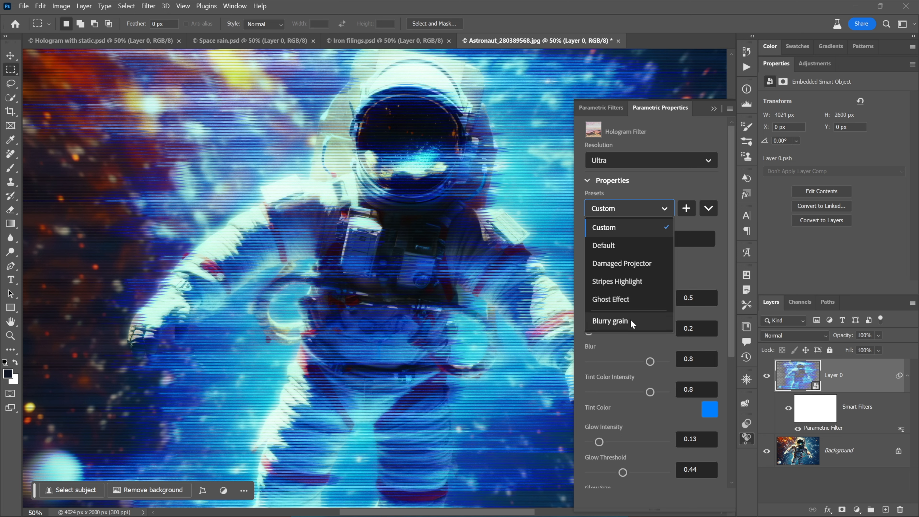
{"action": "left_click", "coordinate": [700, 266]}
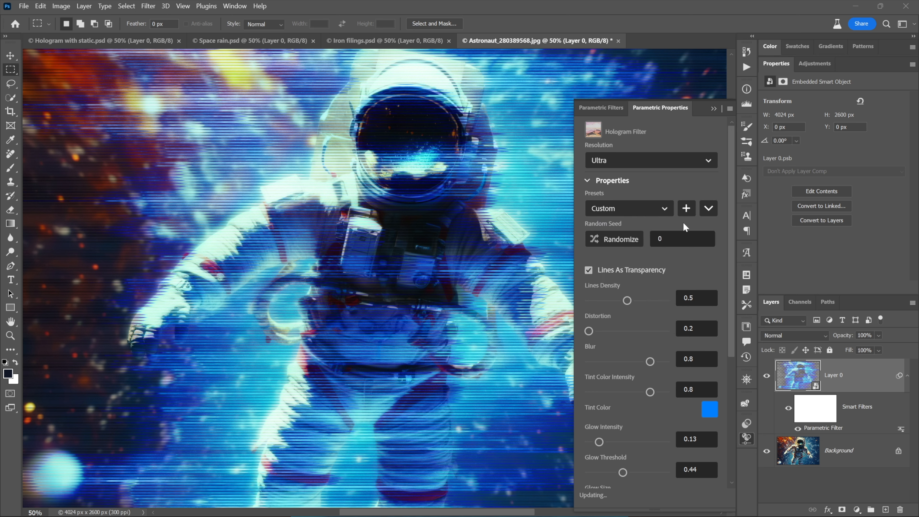
{"action": "left_click", "coordinate": [686, 211]}
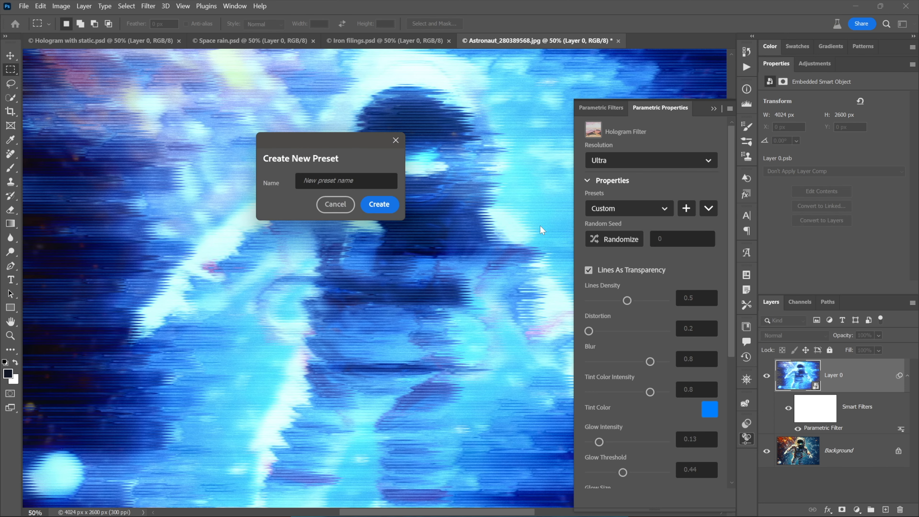
{"action": "left_click", "coordinate": [328, 181]}
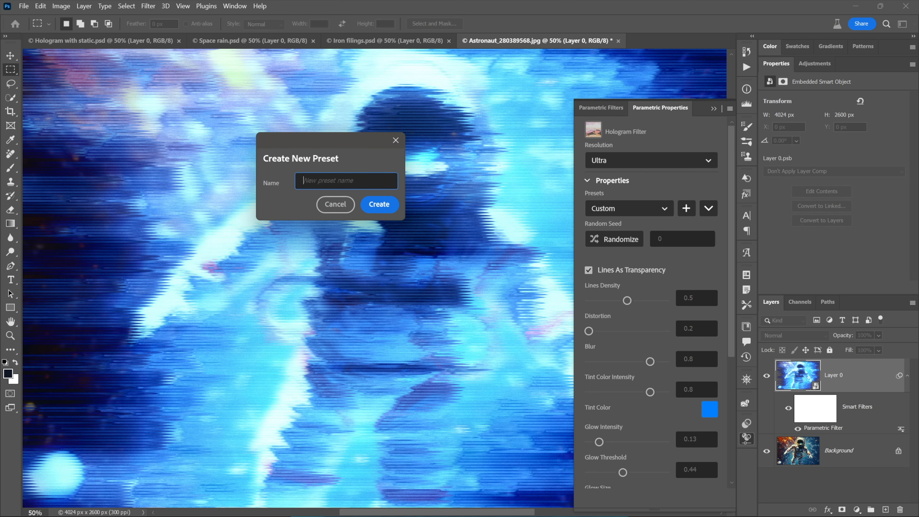
{"action": "type", "text": "Smooth blue"}
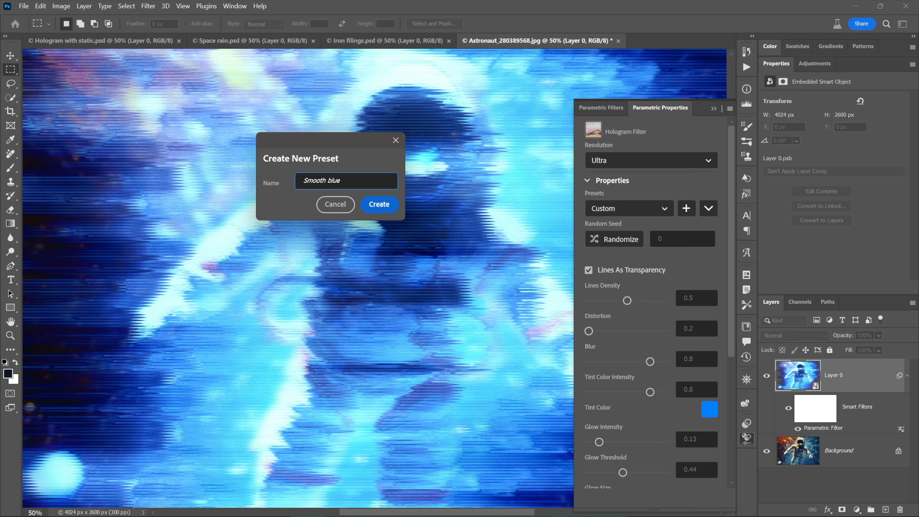
{"action": "left_click", "coordinate": [375, 208]}
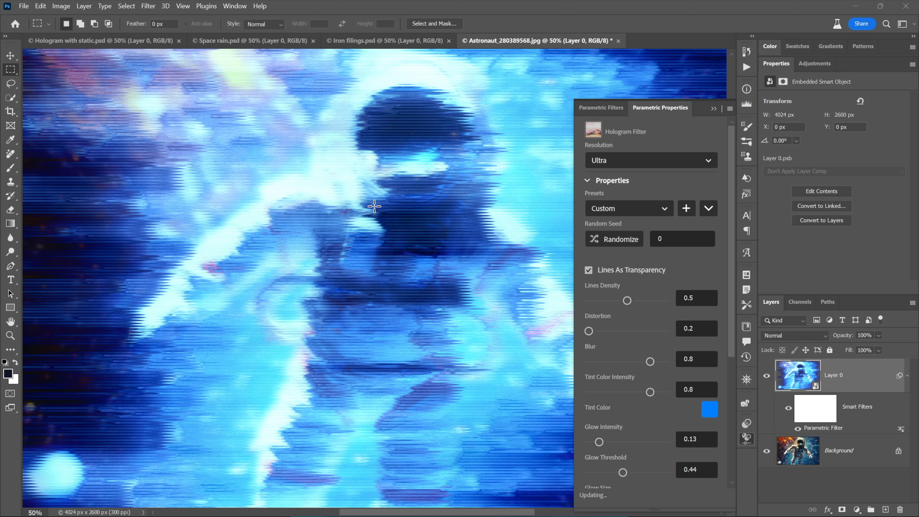
Step: Disable Lines As Transparency and save the current Hologram Filter settings as a preset named "Smooth blue"
{"action": "left_click", "coordinate": [589, 271]}
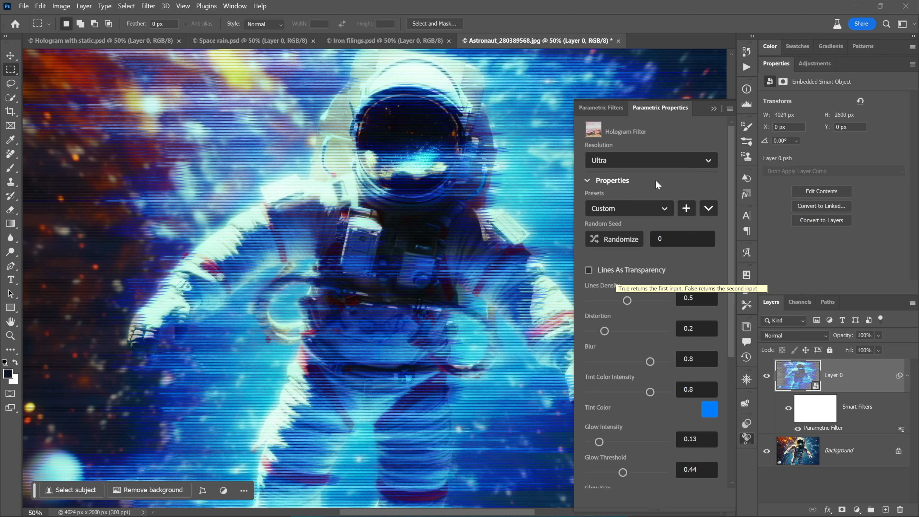
{"action": "left_click", "coordinate": [687, 210]}
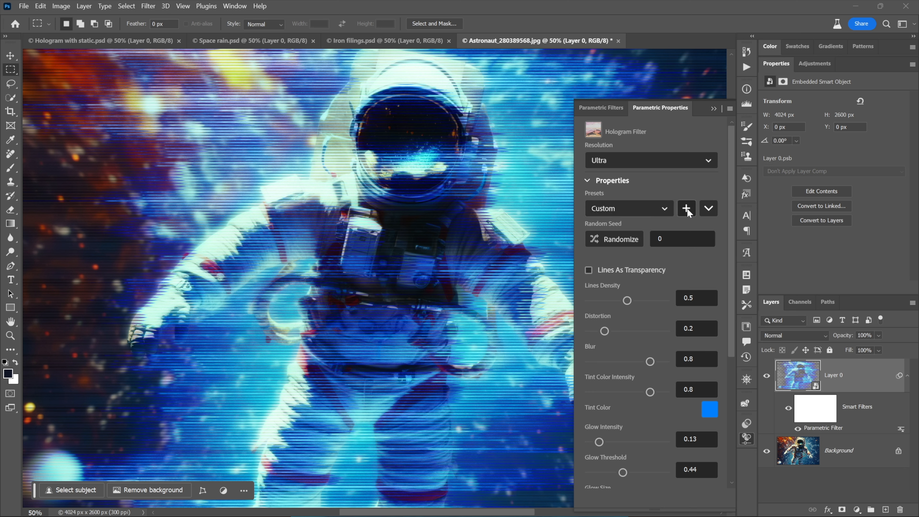
{"action": "left_click", "coordinate": [321, 183]}
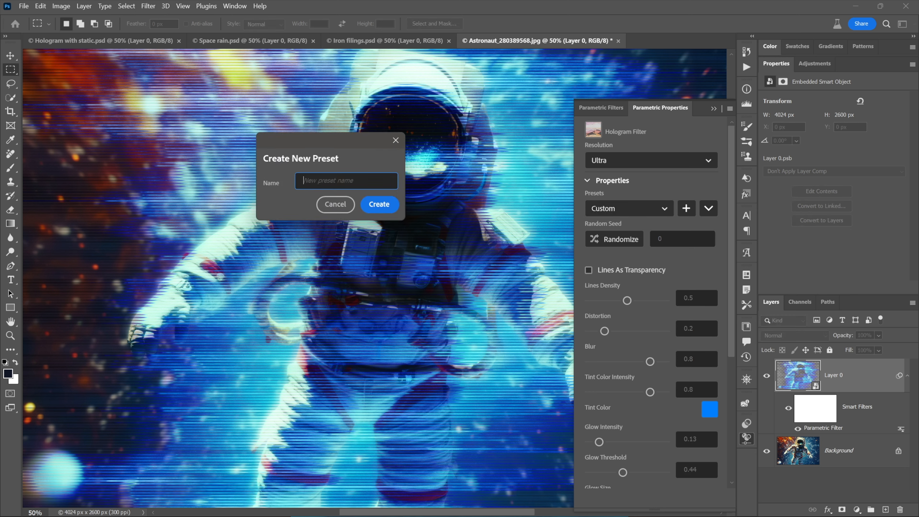
{"action": "type", "text": "Smooth blue"}
{"action": "left_click", "coordinate": [379, 204]}
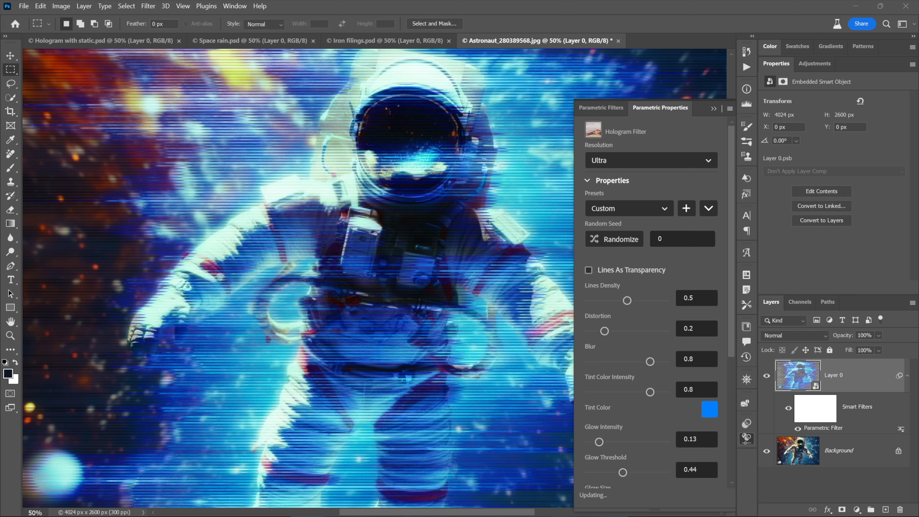
Step: Delete the first of the two "Smooth blue" presets, the one with Lines As Transparency enabled
{"action": "left_click", "coordinate": [637, 209]}
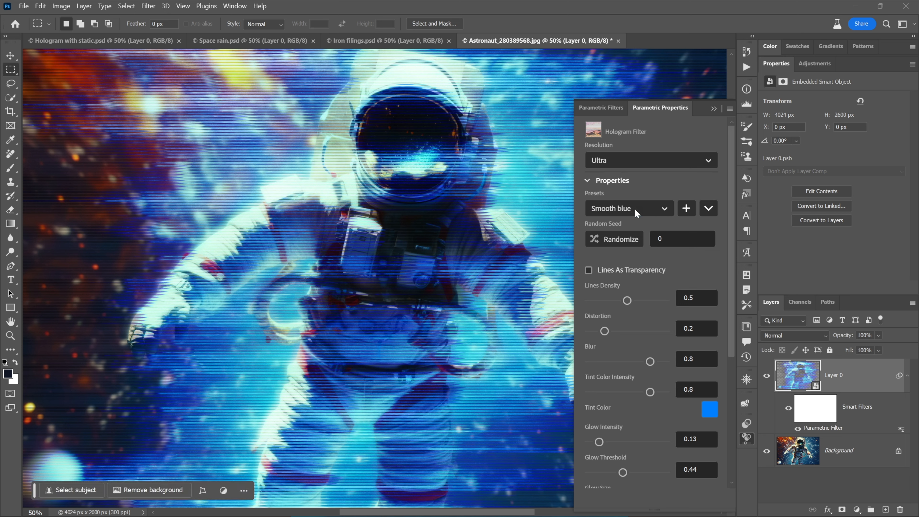
{"action": "left_click", "coordinate": [636, 210]}
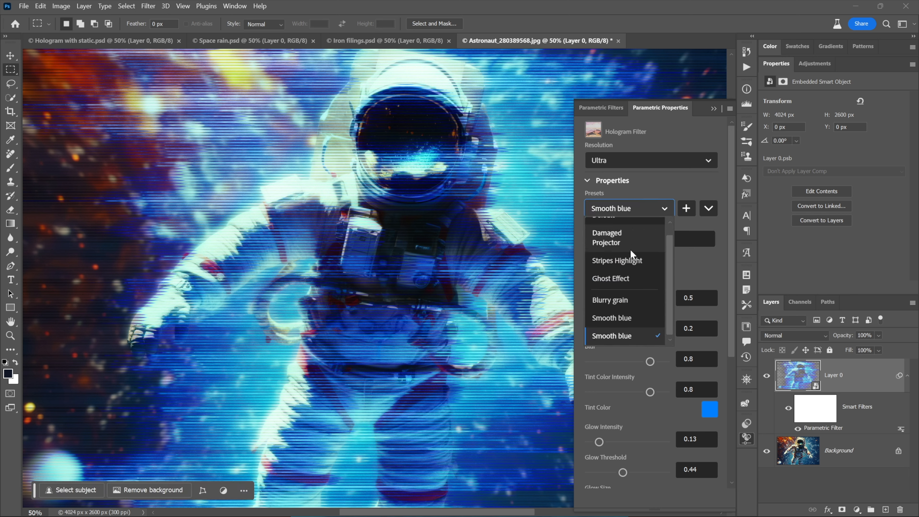
{"action": "left_click", "coordinate": [641, 318]}
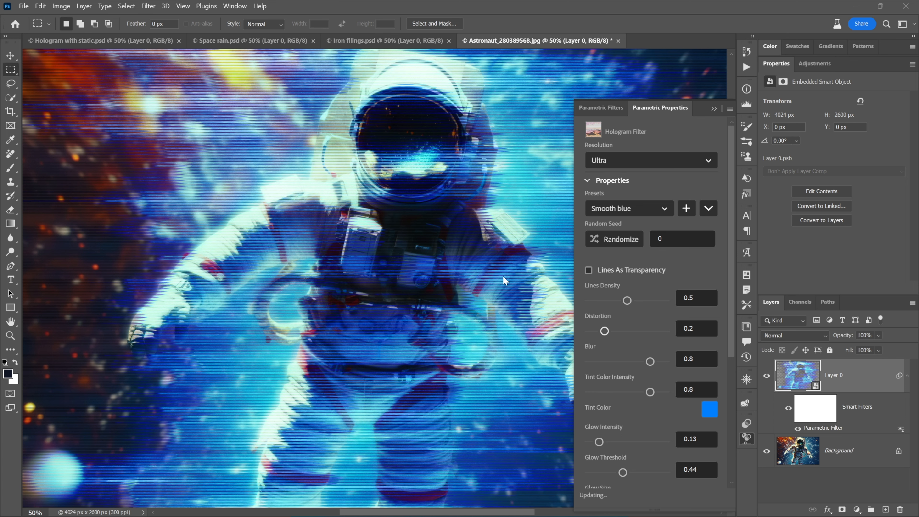
{"action": "left_click", "coordinate": [604, 271]}
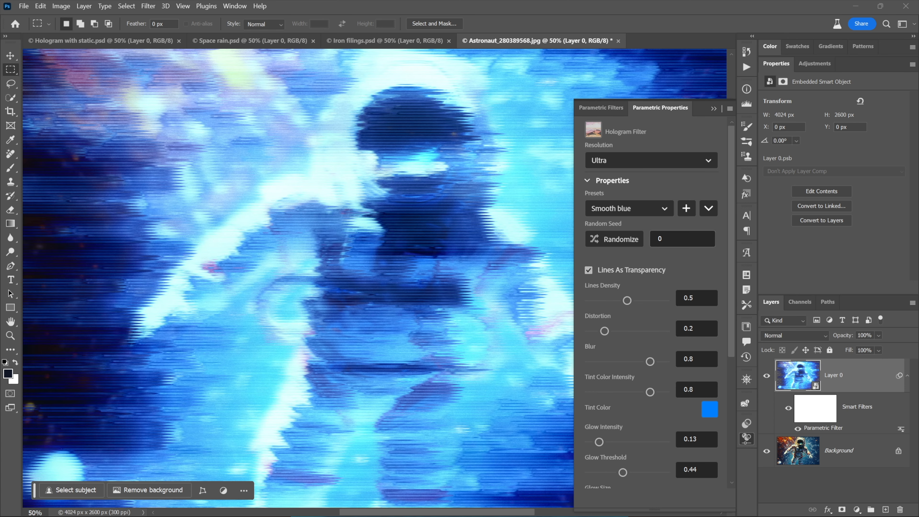
{"action": "left_click", "coordinate": [708, 208]}
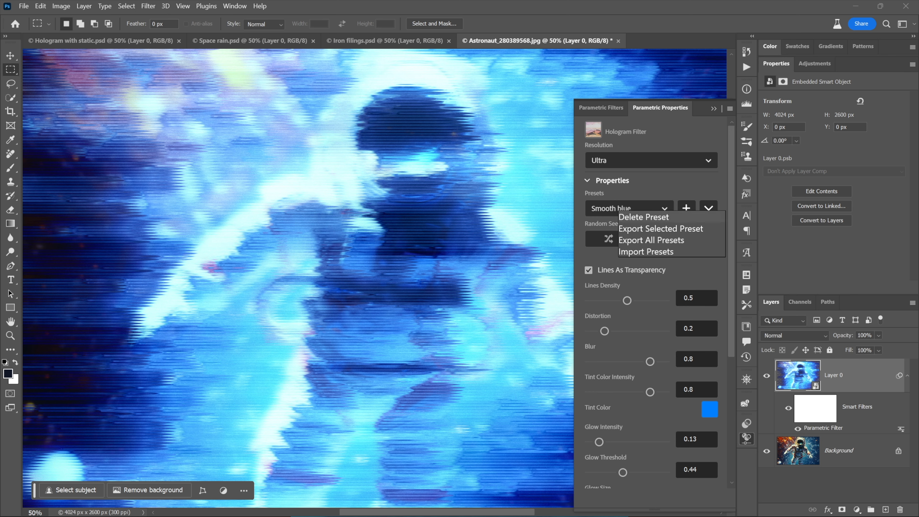
{"action": "left_click", "coordinate": [703, 217]}
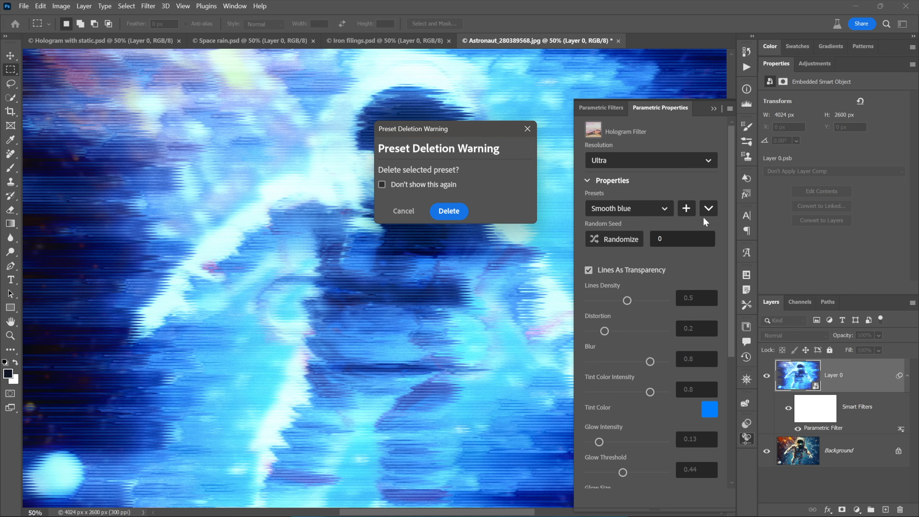
{"action": "left_click", "coordinate": [449, 211]}
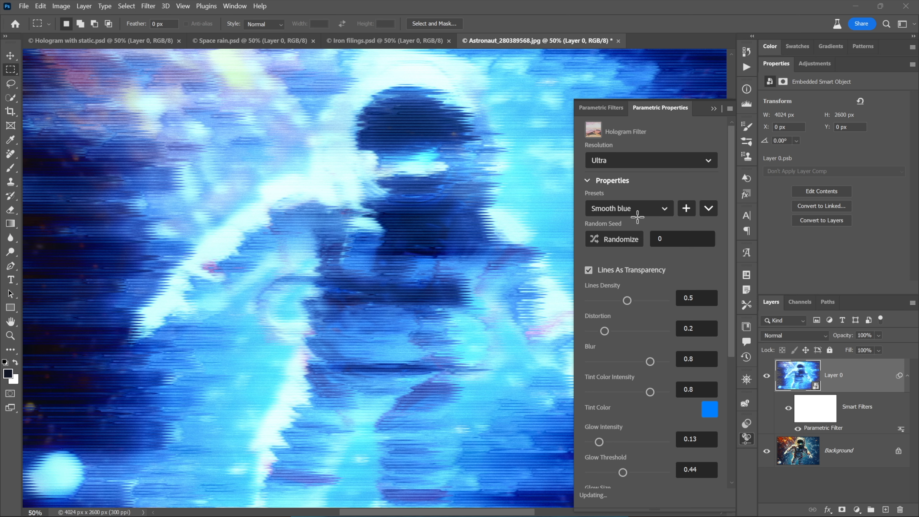
Step: Try the remaining "Smooth blue" preset and the Damaged Projector preset on the astronaut
{"action": "left_click", "coordinate": [640, 210]}
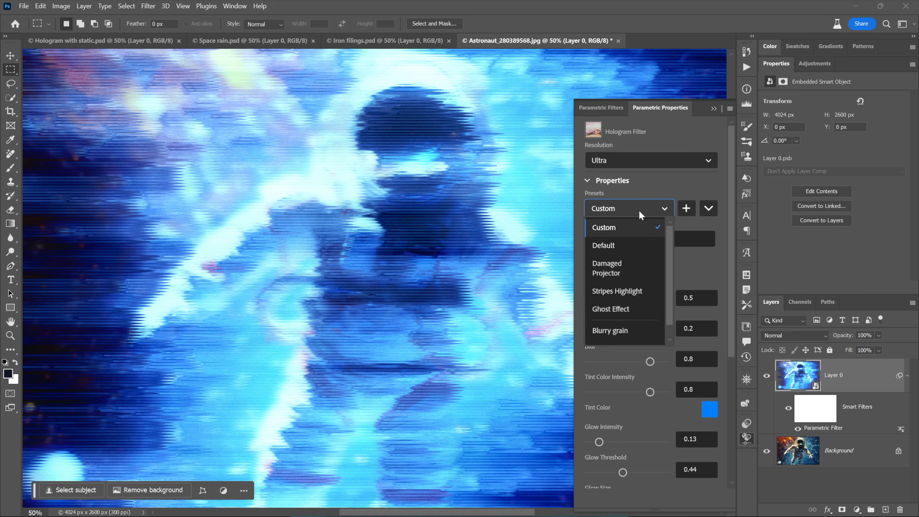
{"action": "scroll", "coordinate": [667, 330], "scroll_direction": "down", "scroll_amount": 1}
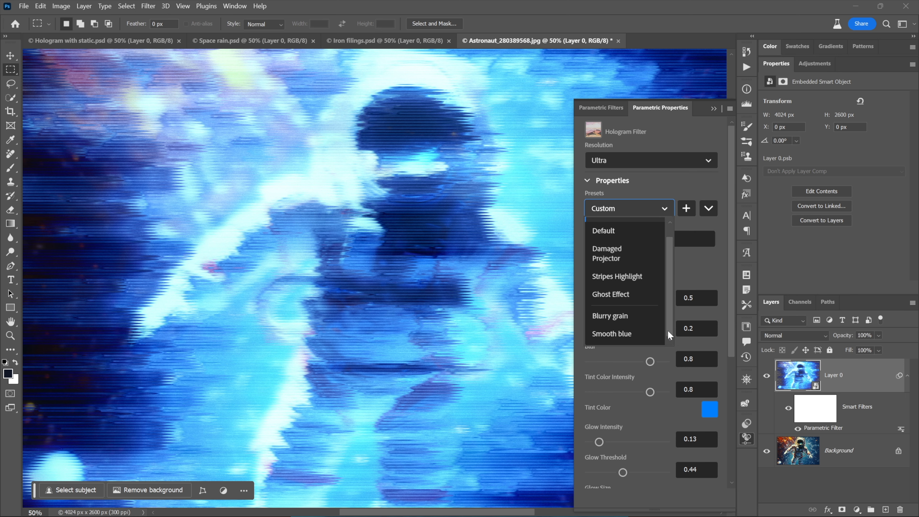
{"action": "left_click", "coordinate": [636, 334]}
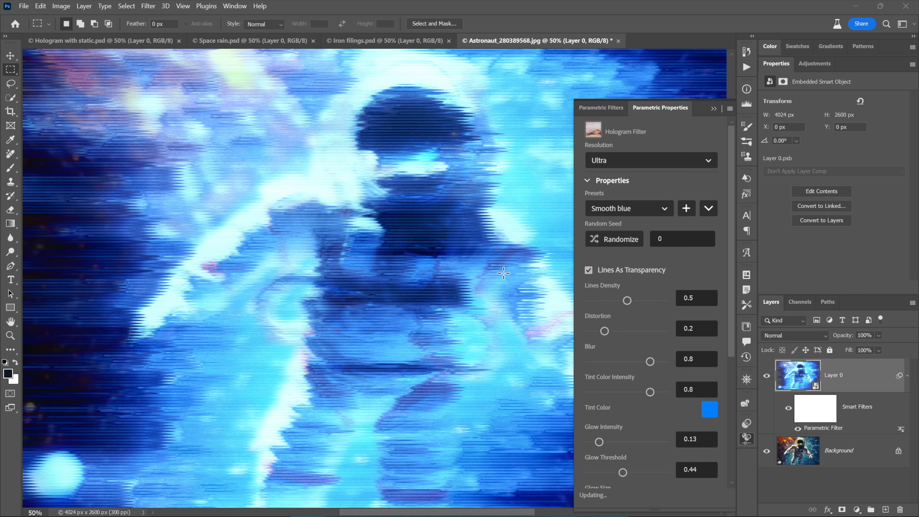
{"action": "left_click", "coordinate": [607, 271]}
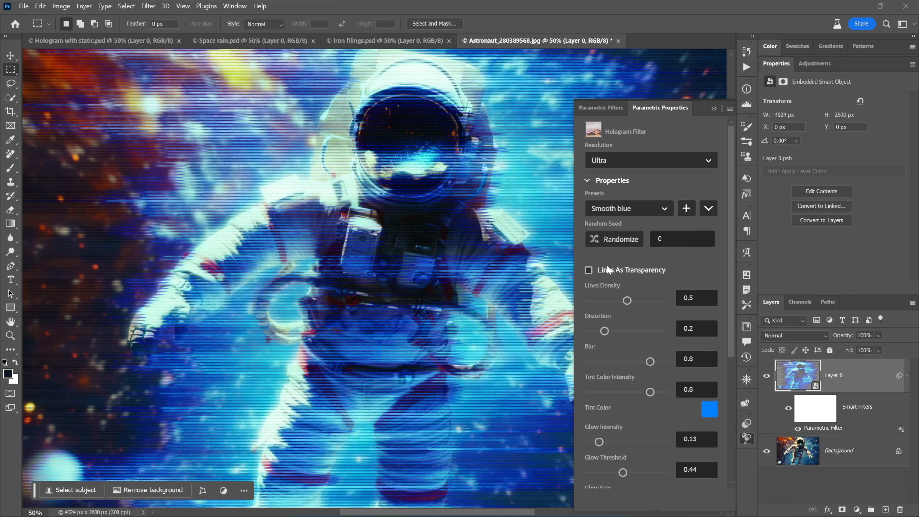
{"action": "left_click", "coordinate": [625, 208]}
{"action": "left_click", "coordinate": [639, 245]}
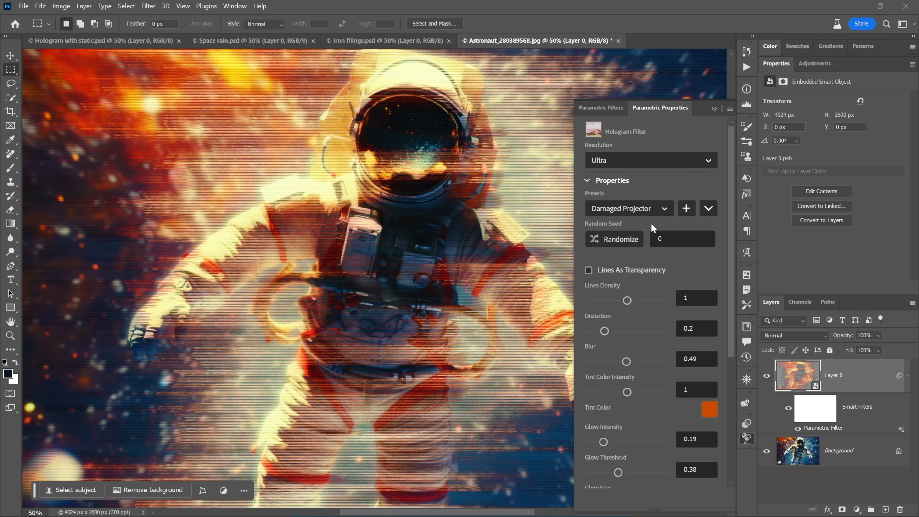
Step: Apply the "Blurry grain" preset to the Hologram Filter and review its parameter values
{"action": "left_click", "coordinate": [649, 212]}
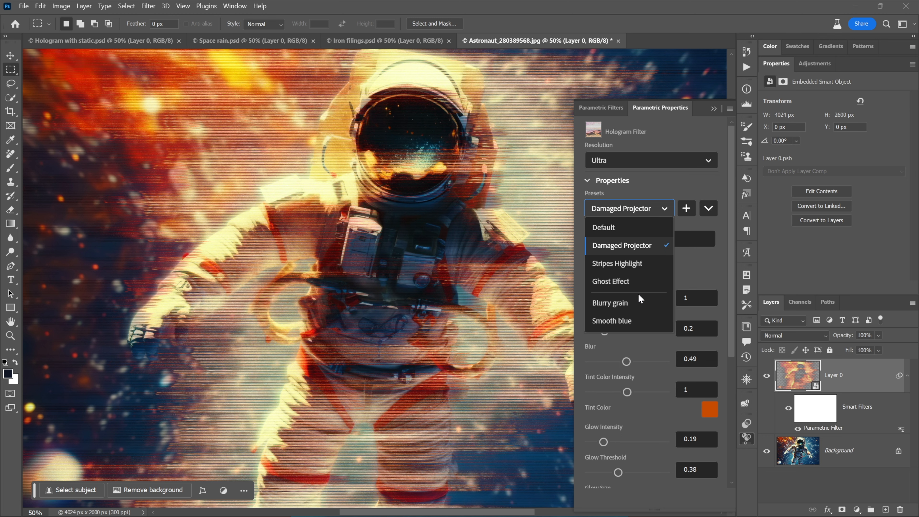
{"action": "left_click", "coordinate": [639, 305]}
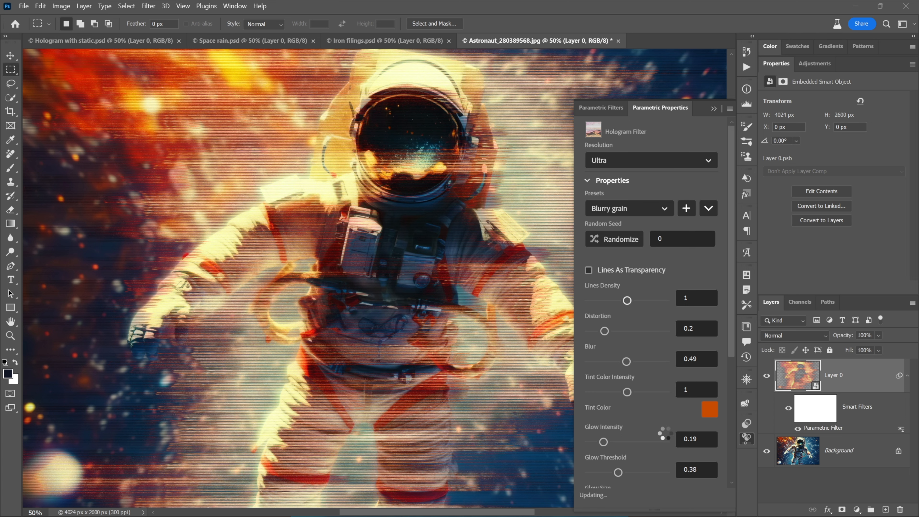
{"action": "scroll", "coordinate": [729, 435], "scroll_direction": "down", "scroll_amount": 5}
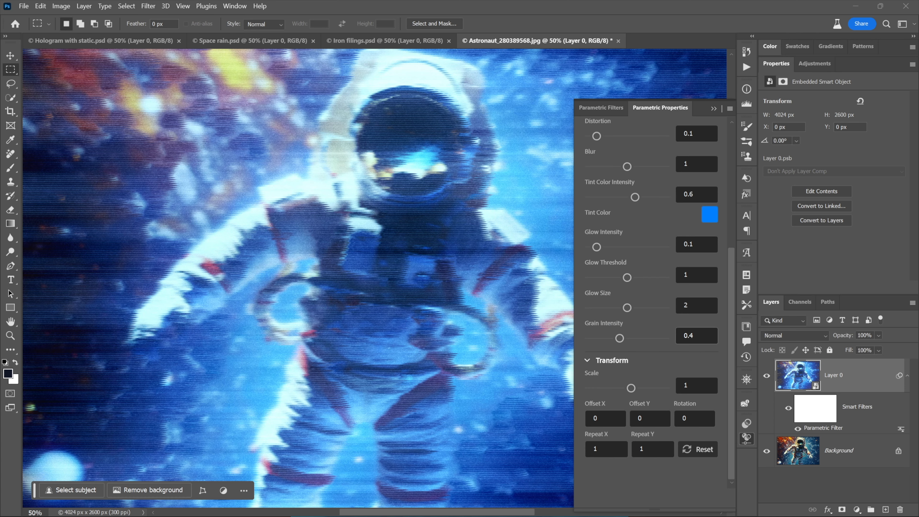
{"action": "scroll", "coordinate": [728, 330], "scroll_direction": "up", "scroll_amount": 3}
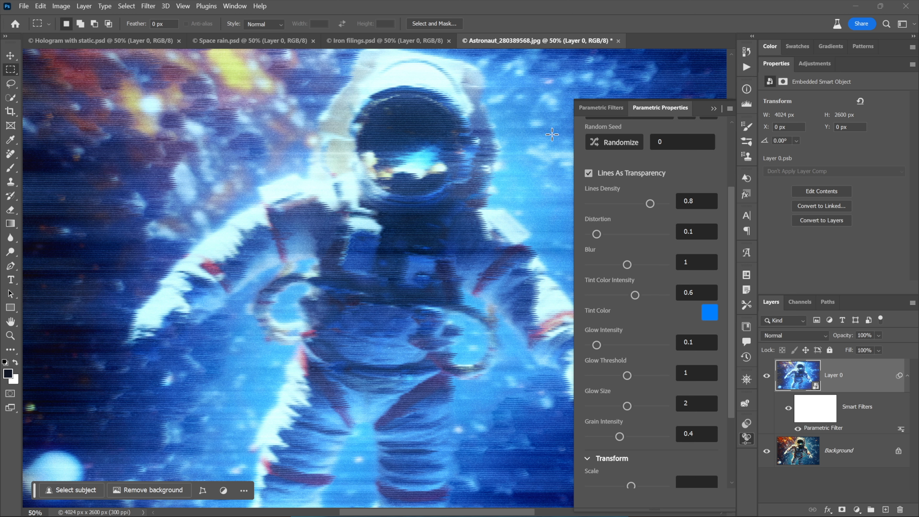
Step: Switch the astronaut layer's parametric filter to the Rain Filter
{"action": "left_click", "coordinate": [590, 111]}
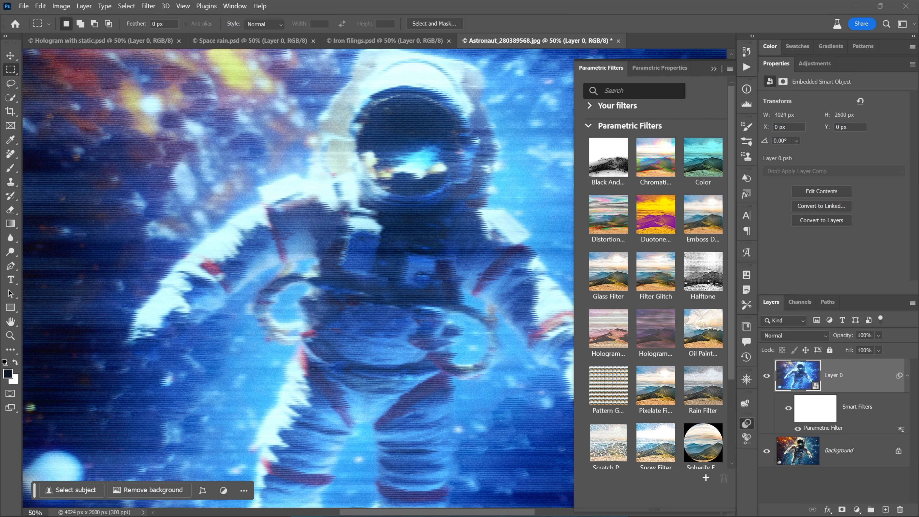
{"action": "left_click", "coordinate": [148, 5]}
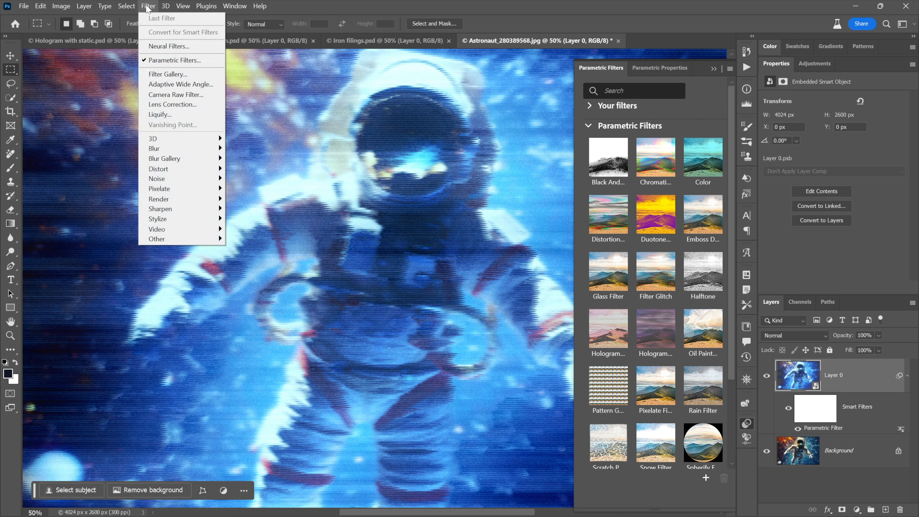
{"action": "left_click", "coordinate": [185, 61]}
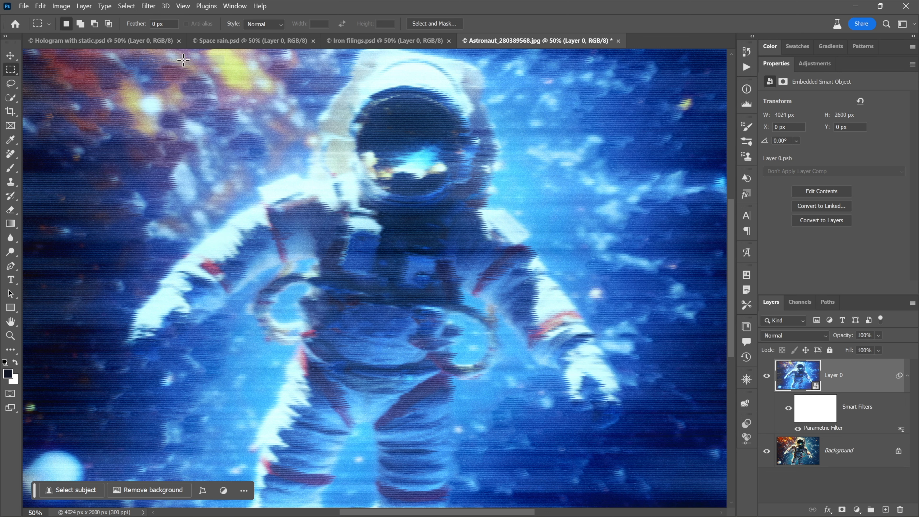
{"action": "left_click", "coordinate": [147, 7]}
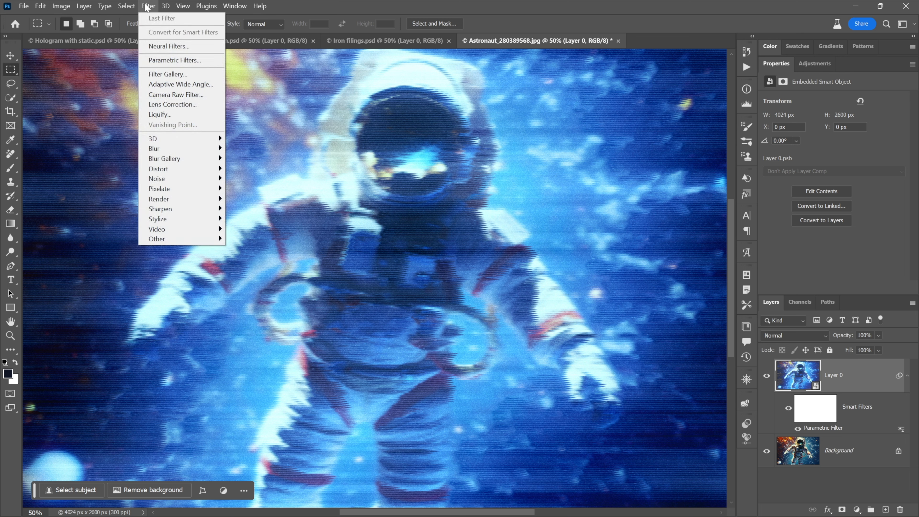
{"action": "left_click", "coordinate": [175, 60]}
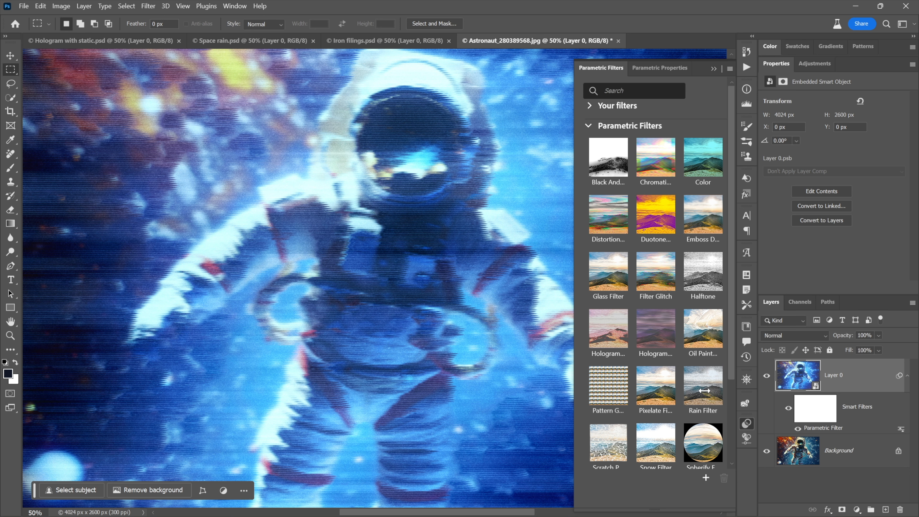
{"action": "scroll", "coordinate": [703, 391], "scroll_direction": "down", "scroll_amount": 3}
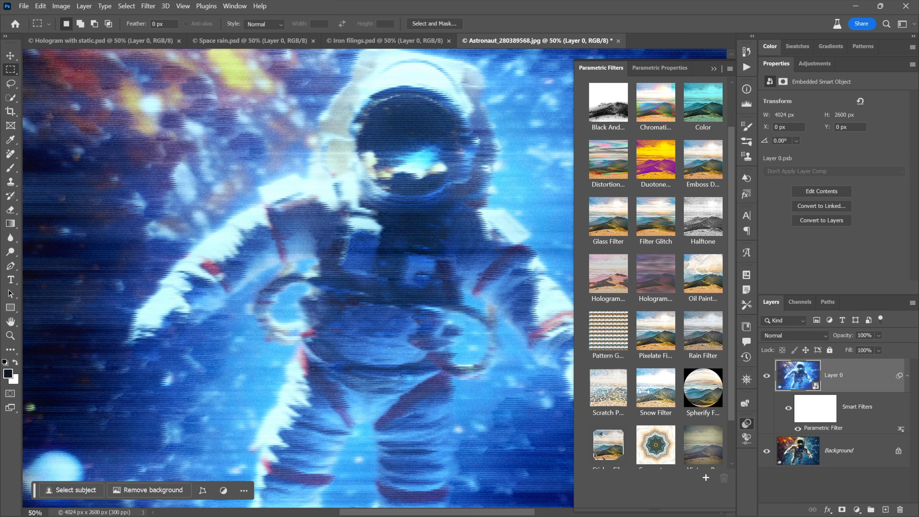
{"action": "left_click", "coordinate": [702, 337]}
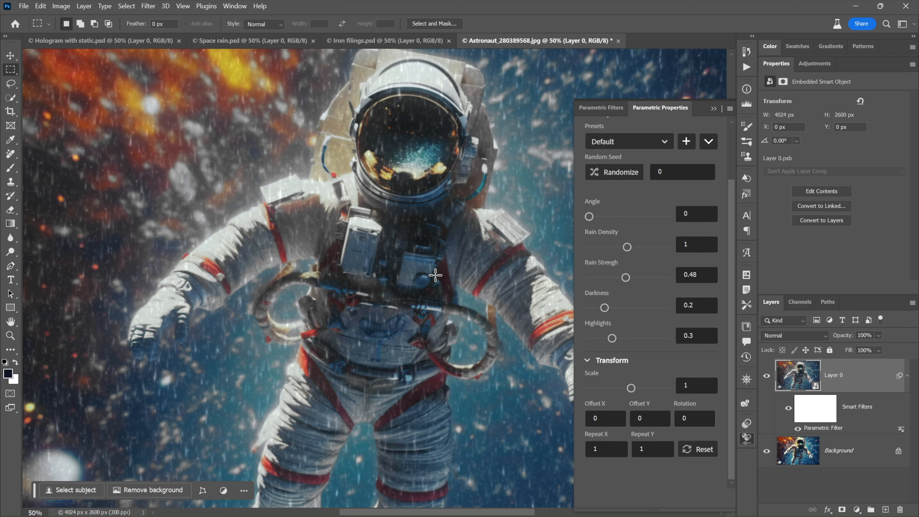
Step: Inspect the rain effect up close on the helmet visor and set the Rain Filter's resolution to Ultra
{"action": "left_click", "coordinate": [431, 200], "text": "ctrl"}
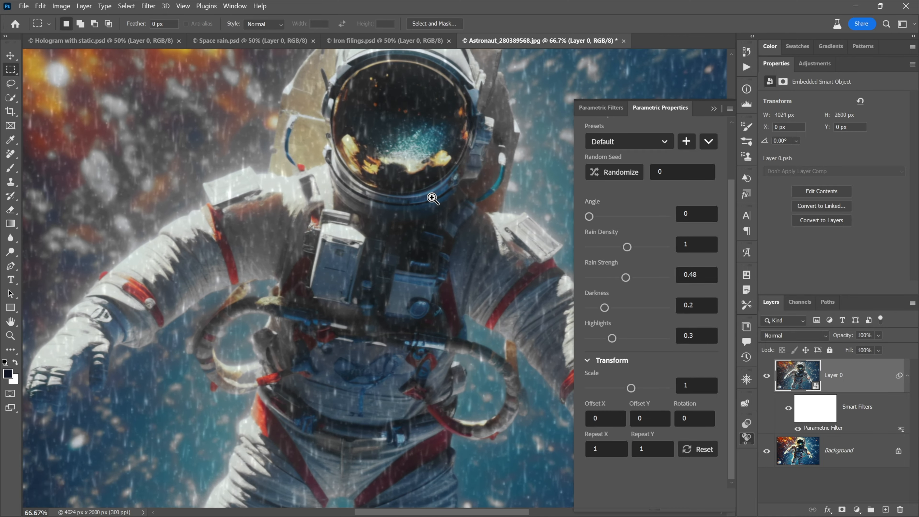
{"action": "left_click", "coordinate": [431, 200], "text": "ctrl"}
{"action": "left_click", "coordinate": [376, 177], "text": "ctrl"}
{"action": "left_click_drag", "start_coordinate": [351, 154], "coordinate": [370, 325]}
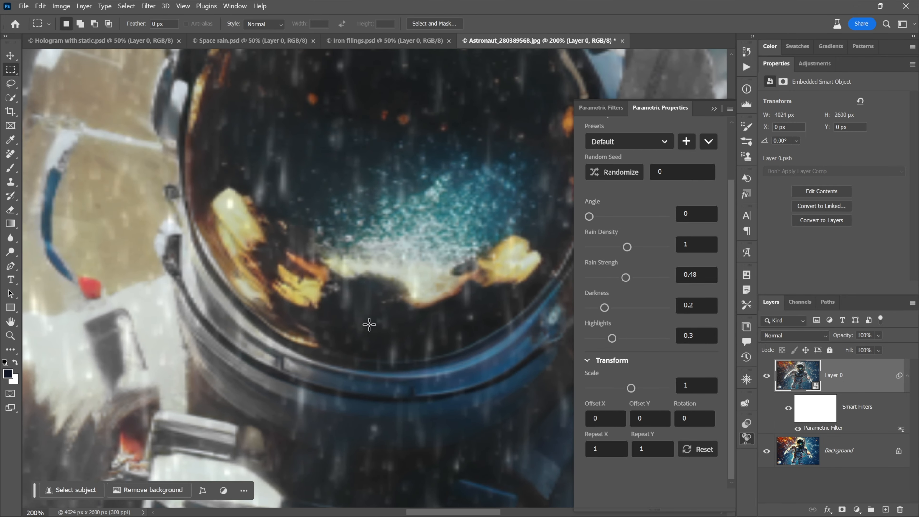
{"action": "left_click", "coordinate": [767, 455]}
{"action": "left_click", "coordinate": [768, 454]}
{"action": "left_click", "coordinate": [731, 145]}
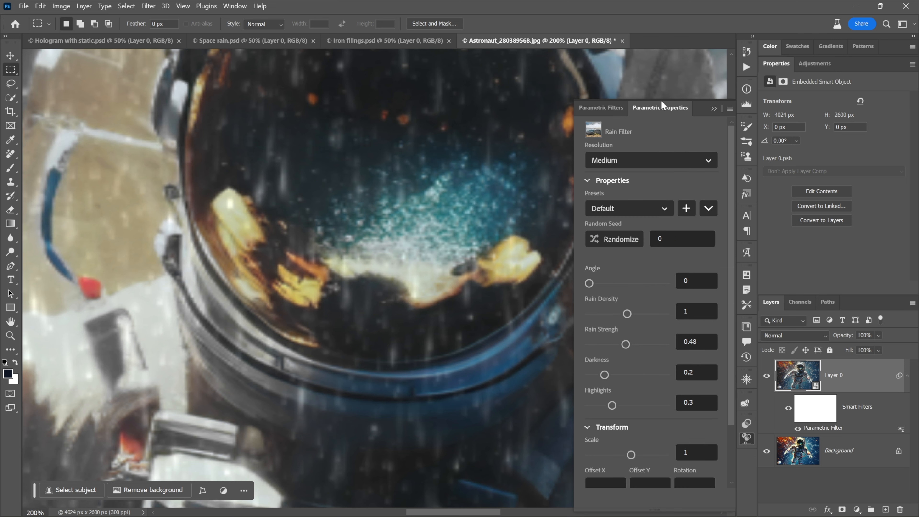
{"action": "left_click_drag", "start_coordinate": [660, 99], "coordinate": [655, 55]}
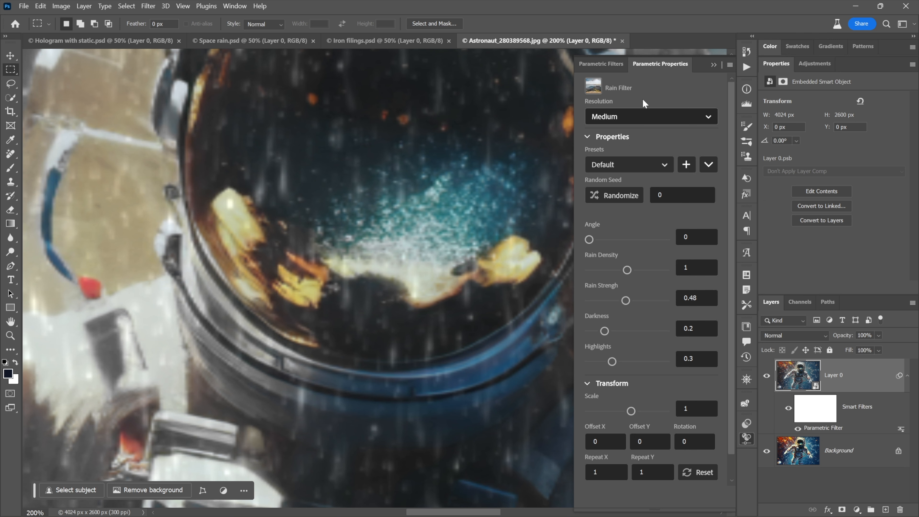
{"action": "left_click", "coordinate": [632, 117]}
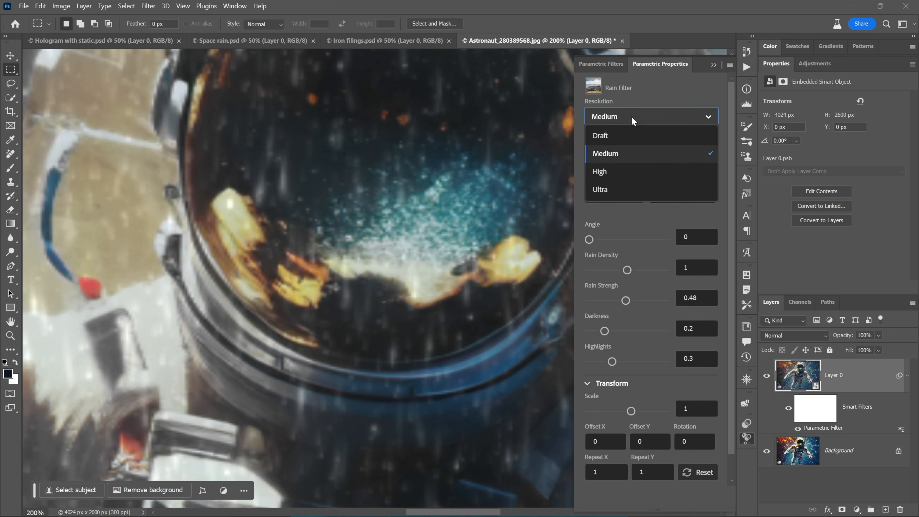
{"action": "left_click", "coordinate": [626, 189]}
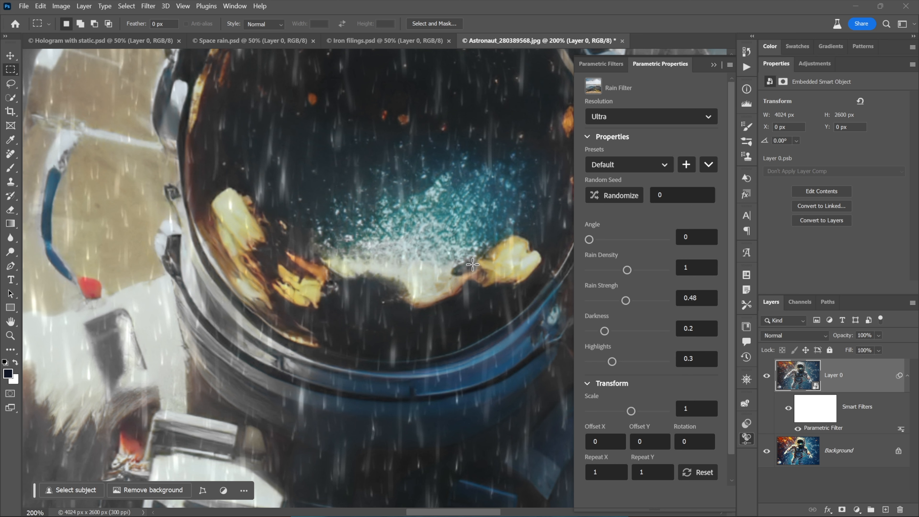
Step: Set the Rain Filter's Angle to 335 and Rain Density to 1.2
{"action": "double_click", "coordinate": [686, 236]}
{"action": "type", "text": "335"}
{"action": "key", "text": "Tab"}
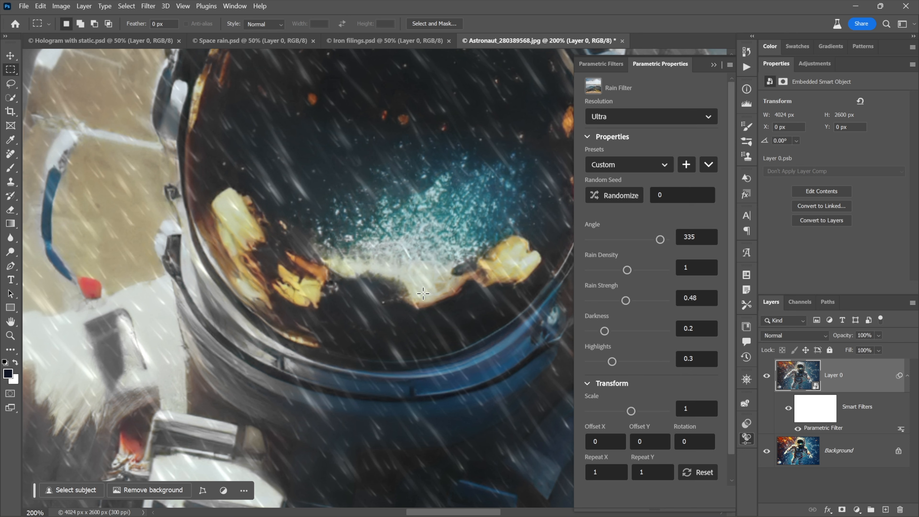
{"action": "scroll", "coordinate": [423, 294], "scroll_direction": "down", "scroll_amount": 3}
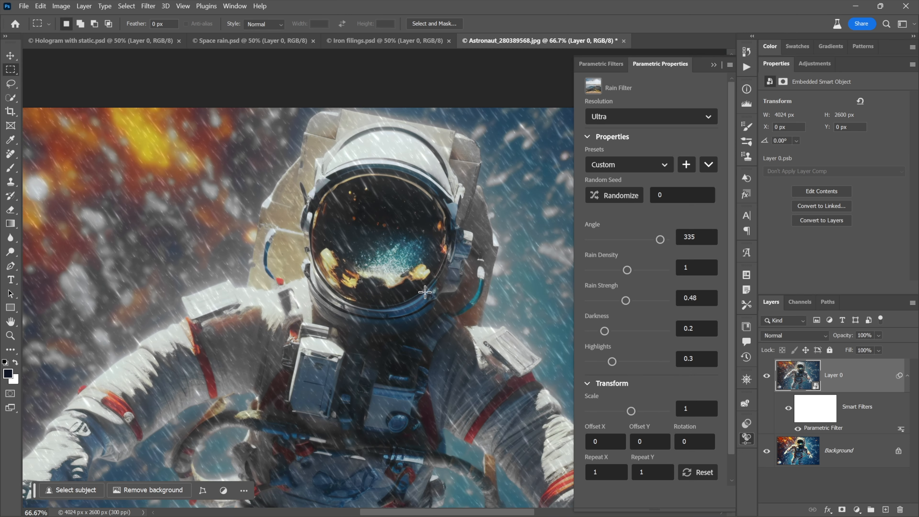
{"action": "left_click", "coordinate": [684, 268]}
{"action": "type", "text": ".2"}
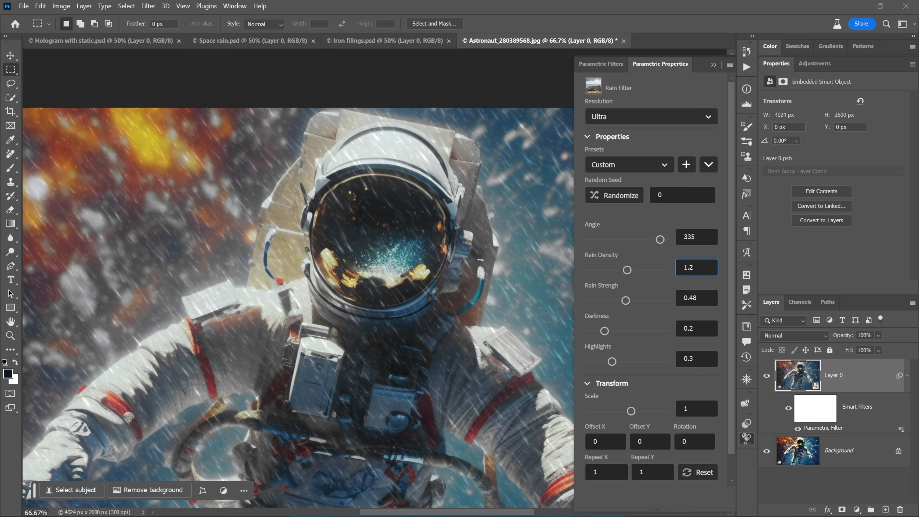
{"action": "key", "text": "Tab"}
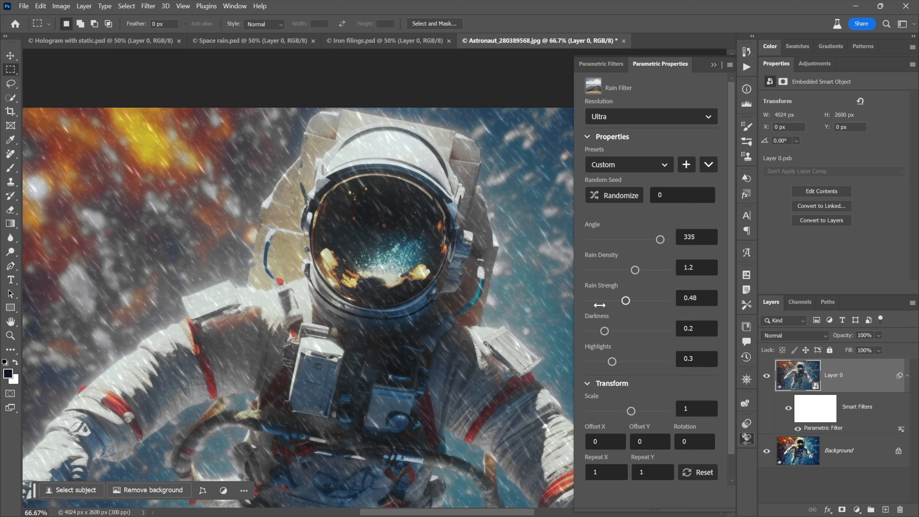
Step: Set the rain strength to 0.8, try a much higher Darkness, and settle on a Darkness of 0.3
{"action": "left_click", "coordinate": [693, 298]}
{"action": "key", "text": "BackSpace"}
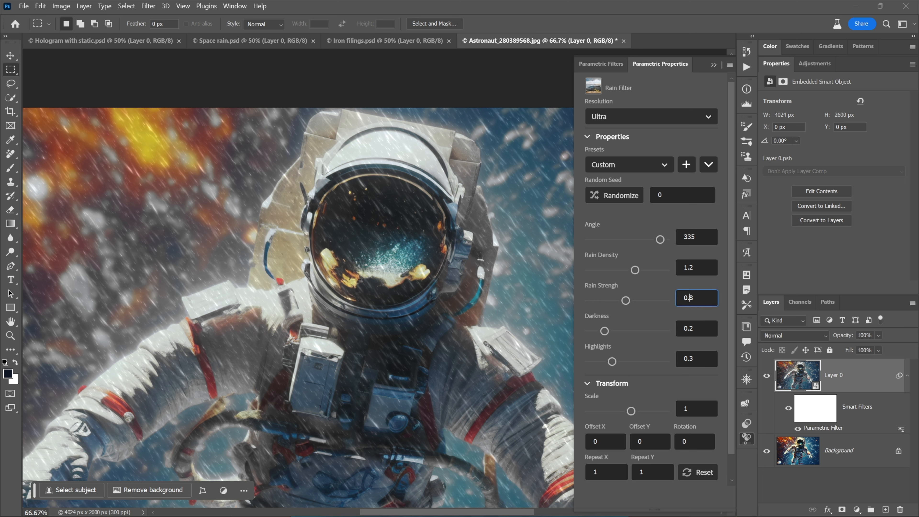
{"action": "key", "text": "Tab"}
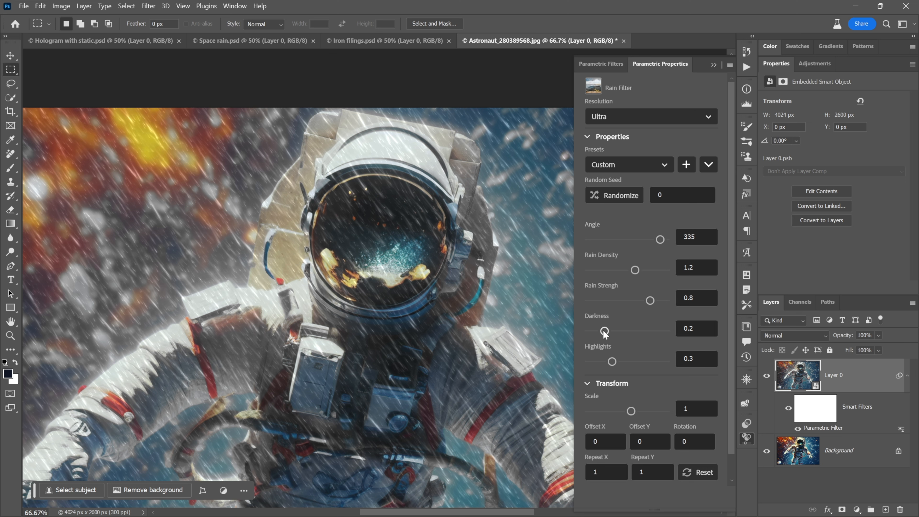
{"action": "left_click_drag", "start_coordinate": [605, 332], "coordinate": [655, 333]}
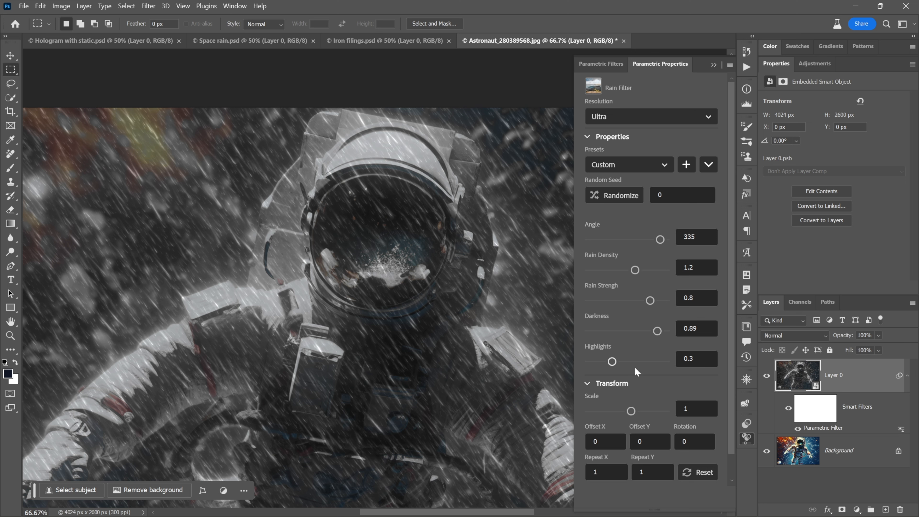
{"action": "left_click_drag", "start_coordinate": [698, 328], "coordinate": [690, 328]}
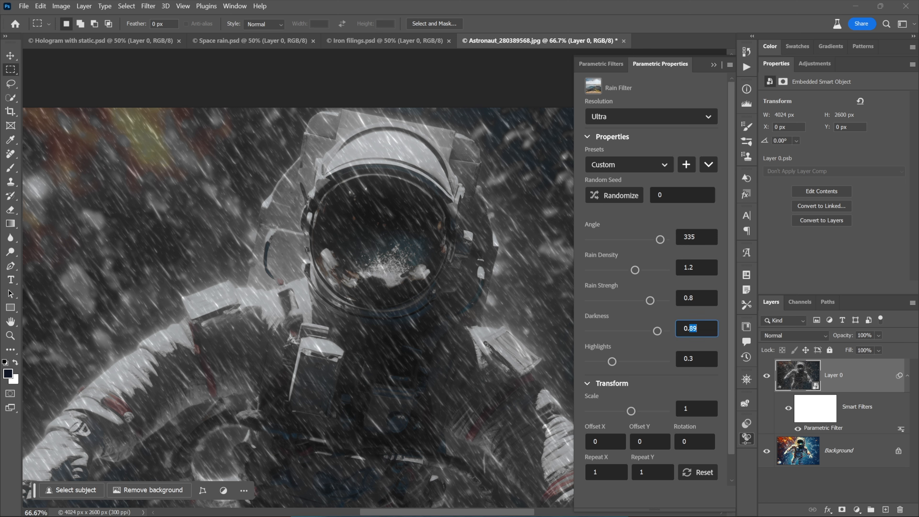
{"action": "type", "text": "3"}
{"action": "key", "text": "Tab"}
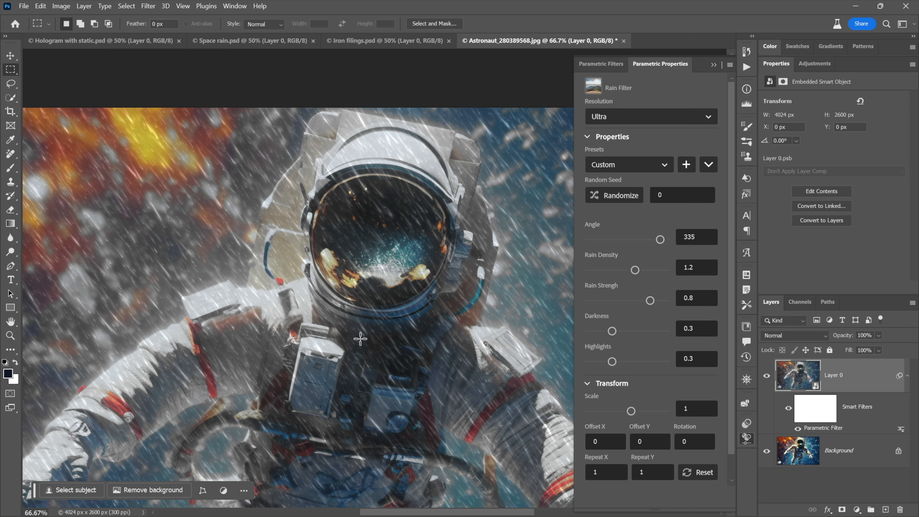
Step: Set the Rain Filter's Highlights to 1 and check the effect on the whole astronaut
{"action": "left_click", "coordinate": [686, 359]}
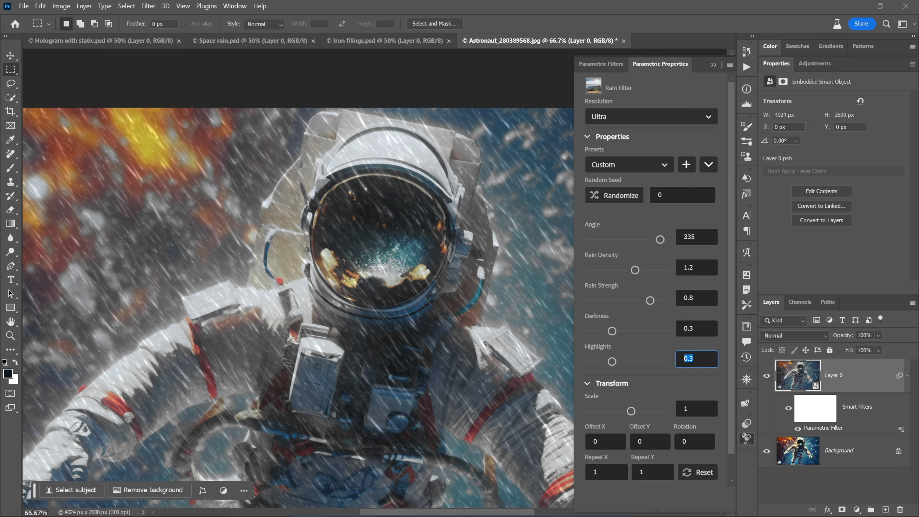
{"action": "type", "text": "1"}
{"action": "key", "text": "Tab"}
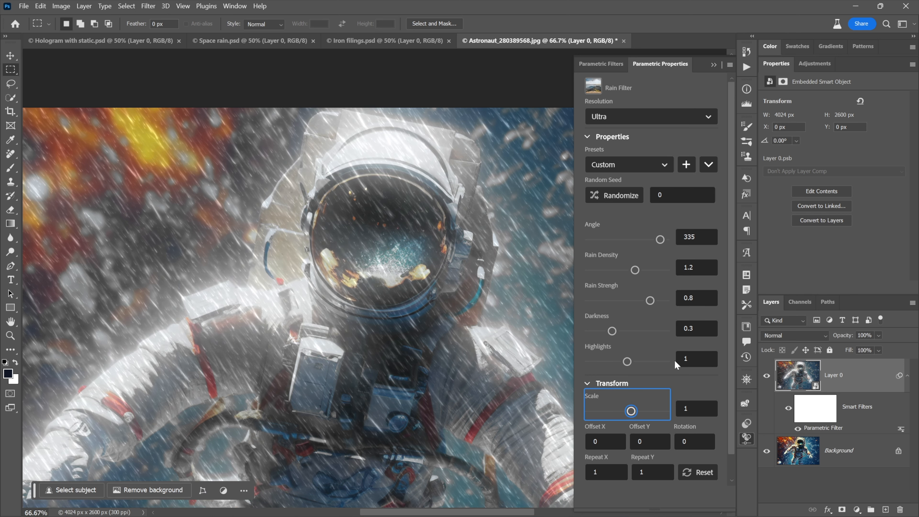
{"action": "scroll", "coordinate": [493, 348], "scroll_direction": "down", "scroll_amount": 3}
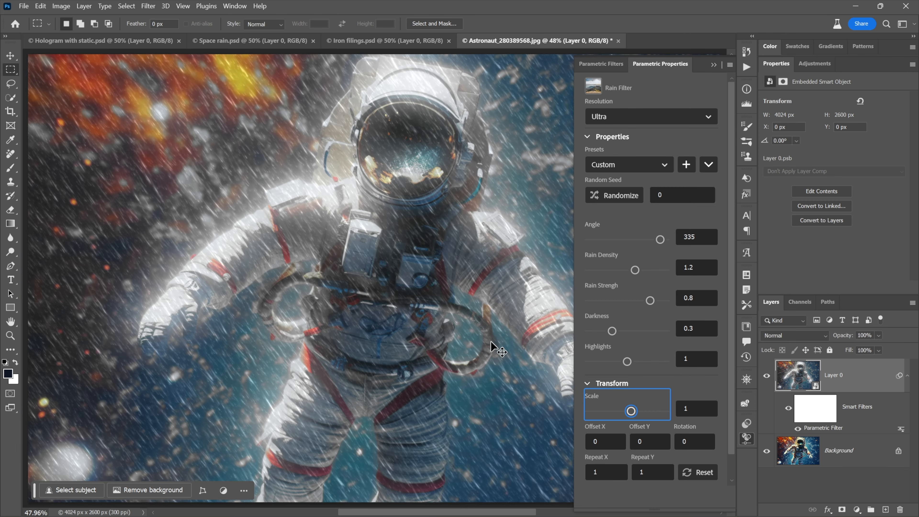
{"action": "scroll", "coordinate": [492, 346], "scroll_direction": "up", "scroll_amount": 1}
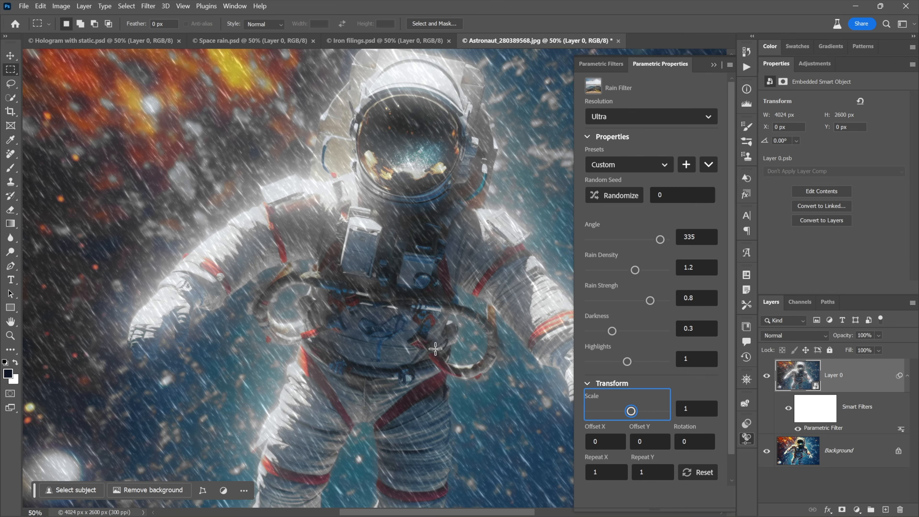
Step: Compare the Ice storm and Dense Rain presets of the Rain Filter and keep Ice storm applied
{"action": "left_click", "coordinate": [657, 167]}
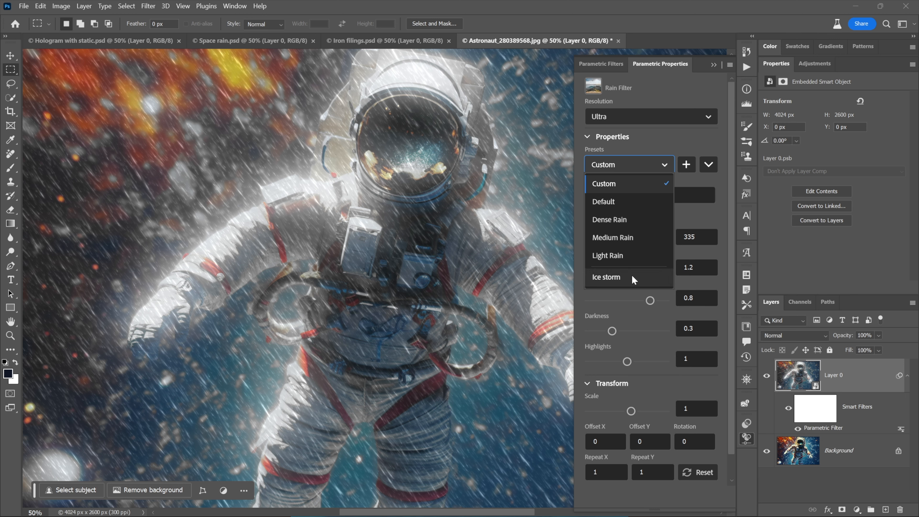
{"action": "left_click", "coordinate": [632, 277]}
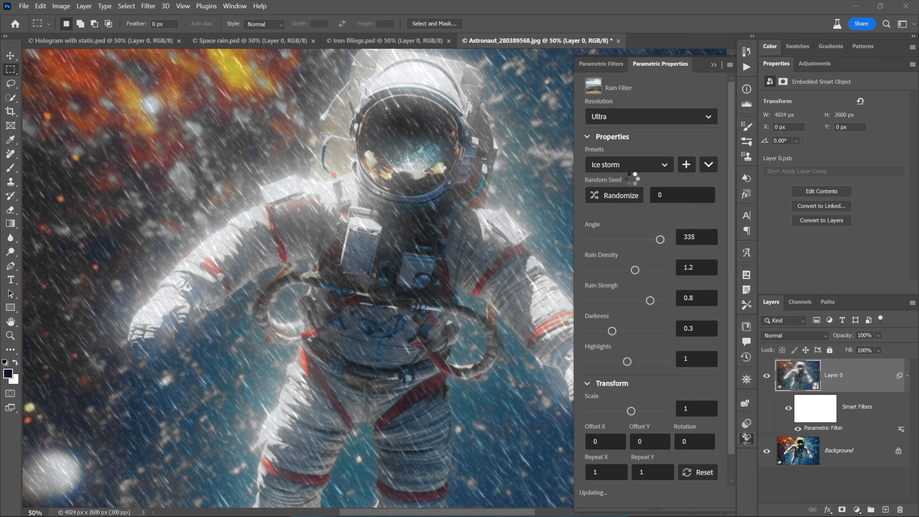
{"action": "left_click", "coordinate": [638, 167]}
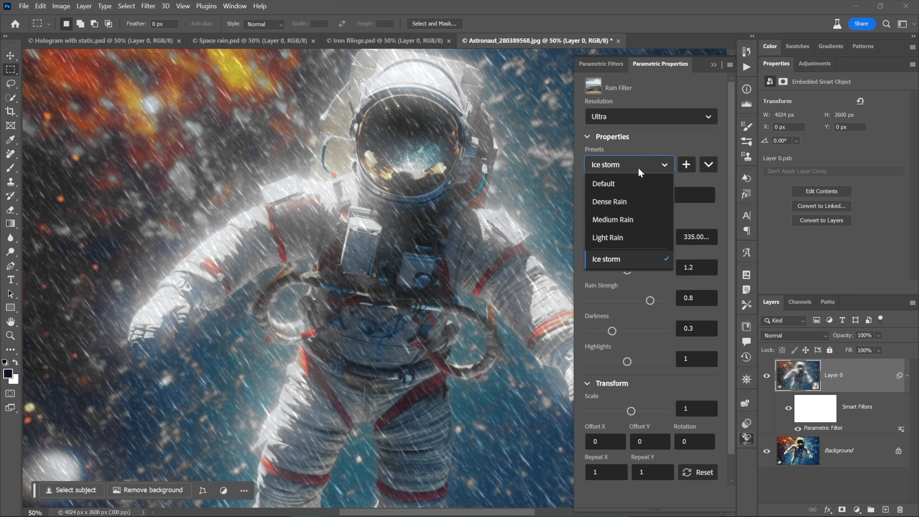
{"action": "left_click", "coordinate": [633, 202]}
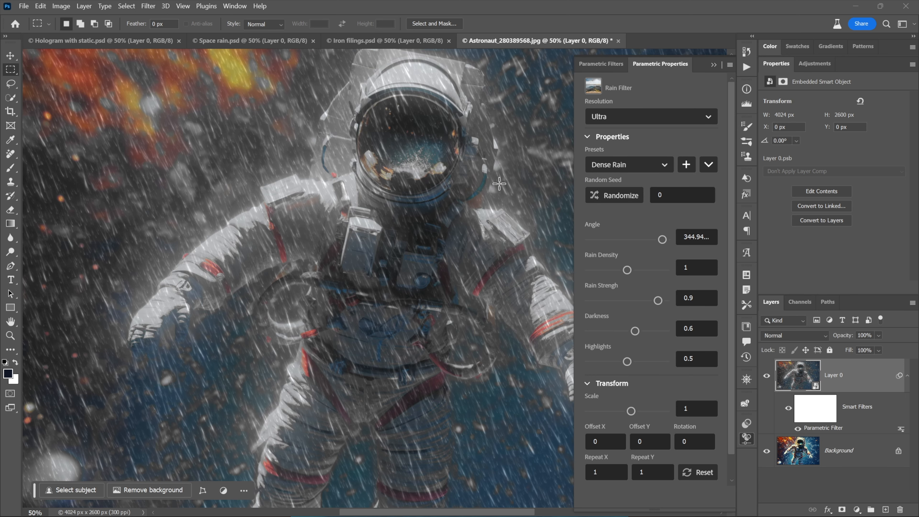
{"action": "left_click", "coordinate": [630, 165]}
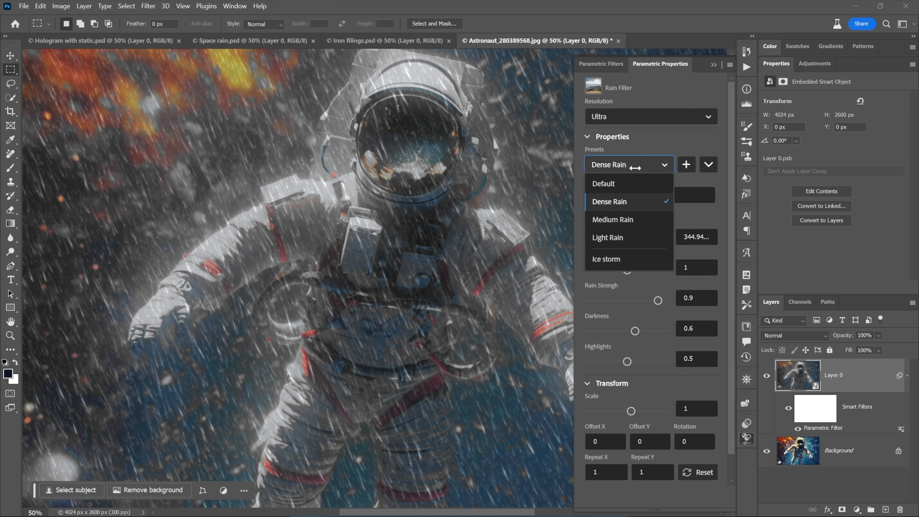
{"action": "left_click", "coordinate": [638, 259]}
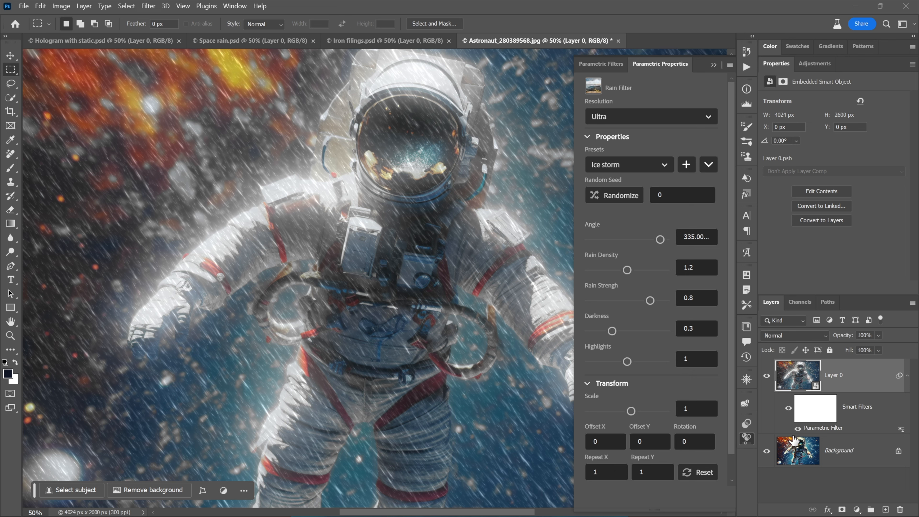
Step: Try the Lighten blend mode on Layer 0 and return the layer to Normal
{"action": "left_click", "coordinate": [803, 336]}
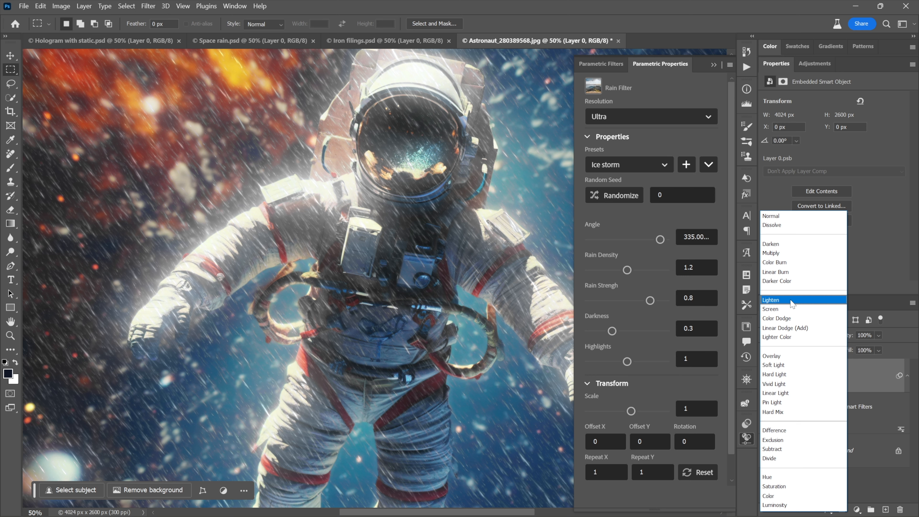
{"action": "left_click", "coordinate": [792, 304]}
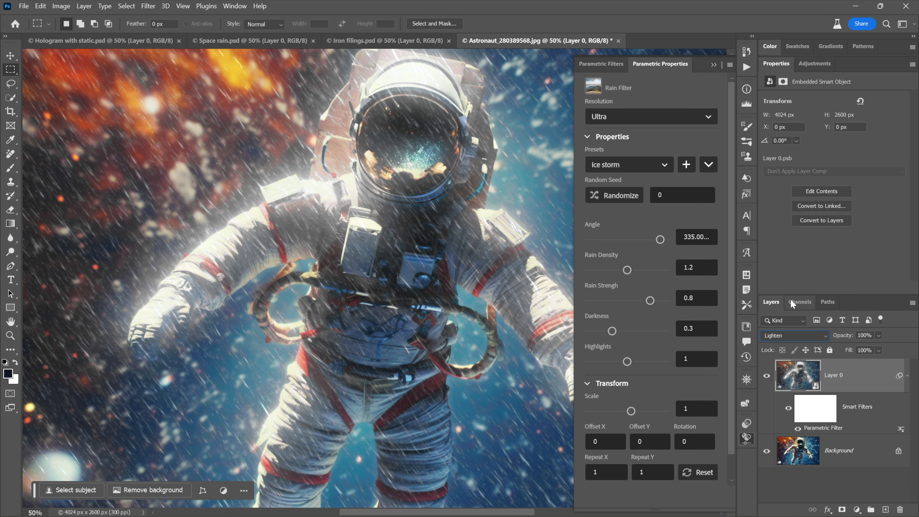
{"action": "left_click", "coordinate": [791, 338]}
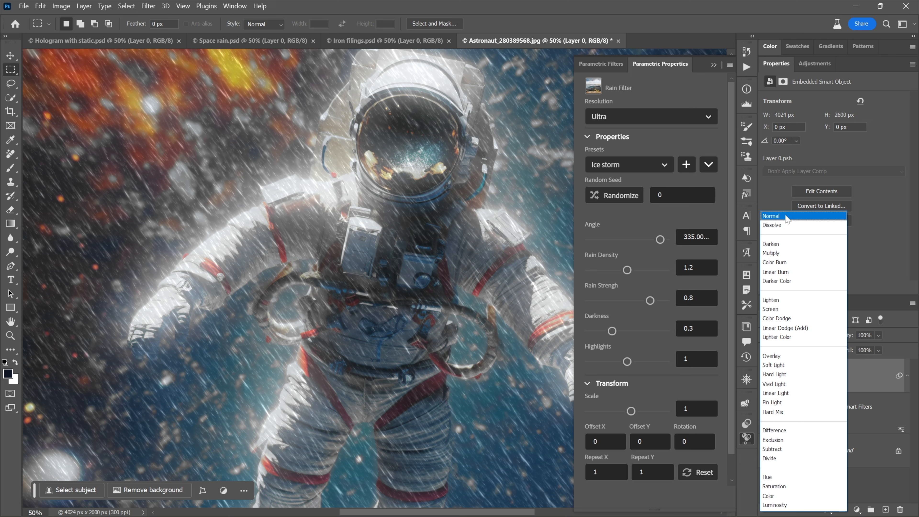
{"action": "left_click", "coordinate": [786, 217]}
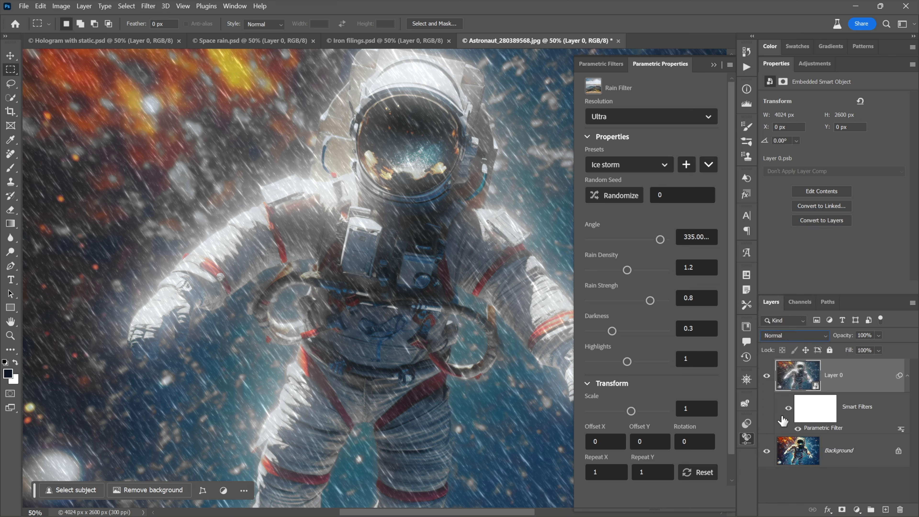
Step: Hide the Background layer and try the Lighten mode in the Parametric Filter's blending options, cancelling that change
{"action": "left_click", "coordinate": [767, 452]}
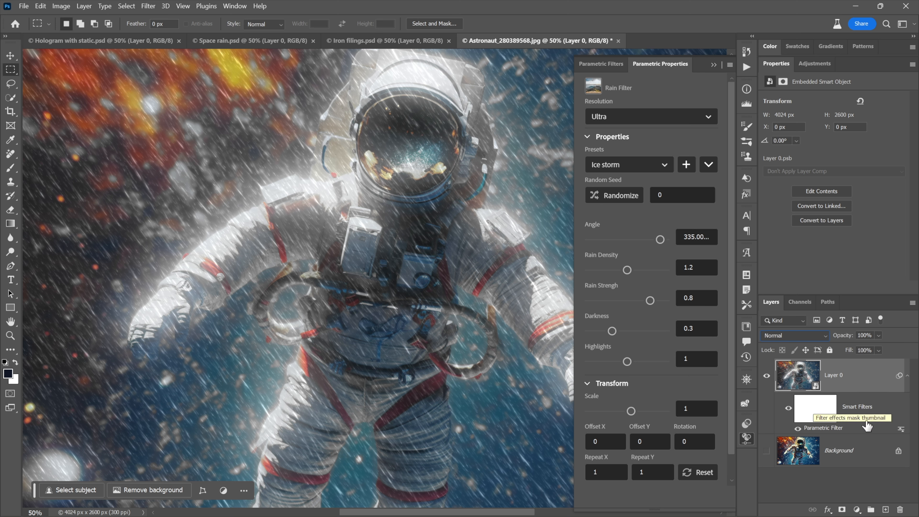
{"action": "double_click", "coordinate": [901, 429]}
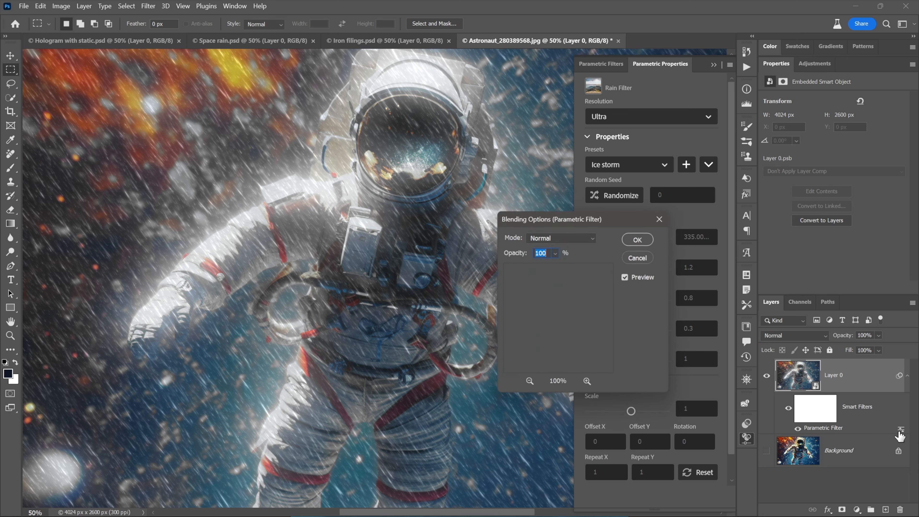
{"action": "left_click", "coordinate": [560, 238]}
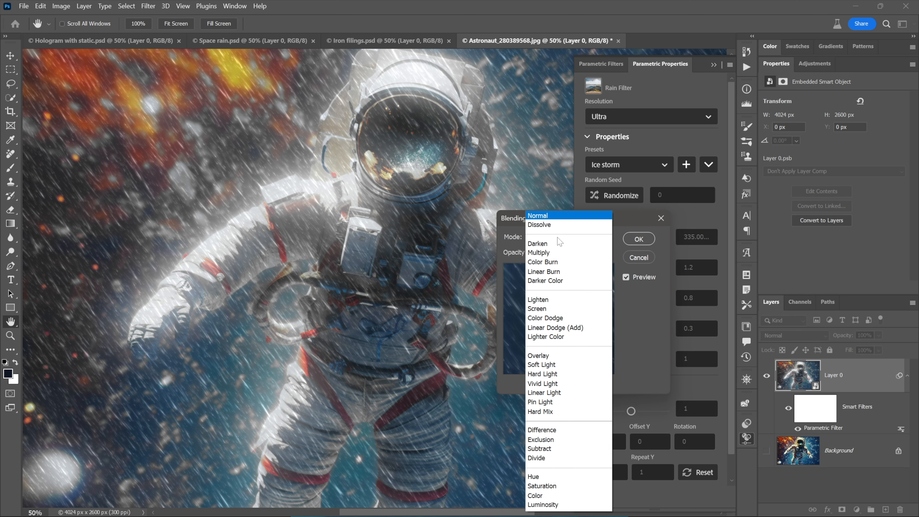
{"action": "left_click", "coordinate": [568, 304]}
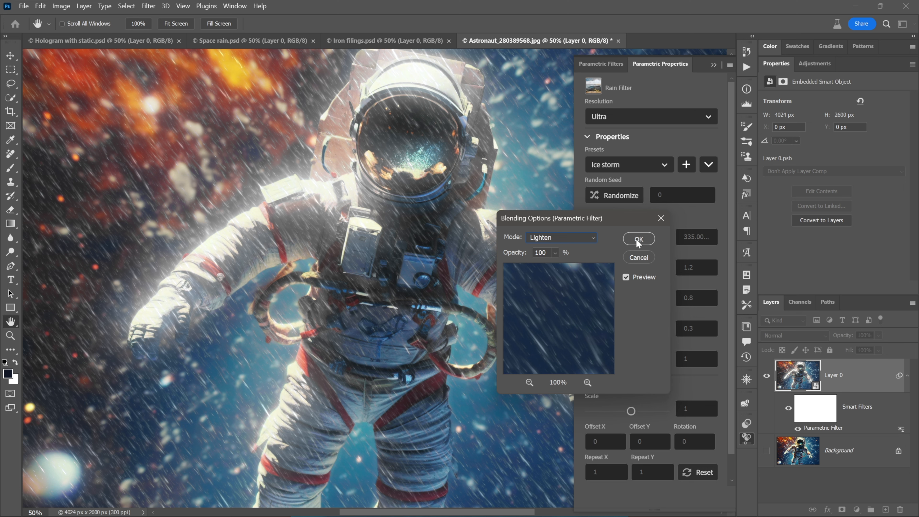
{"action": "left_click", "coordinate": [637, 258]}
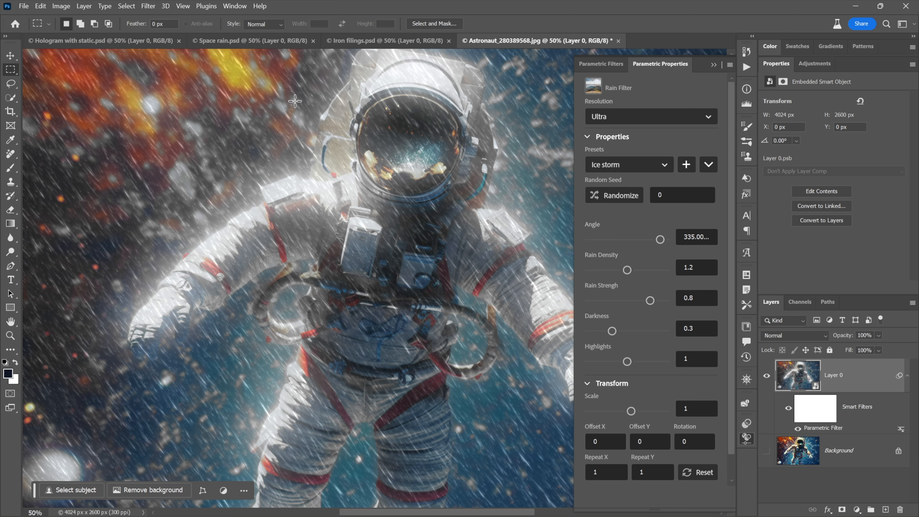
Step: Toggle Layer 0's Smart Filters off and on, and hide the Parametric Filter effect
{"action": "left_click", "coordinate": [787, 411]}
{"action": "left_click", "coordinate": [788, 411]}
{"action": "left_click", "coordinate": [798, 428]}
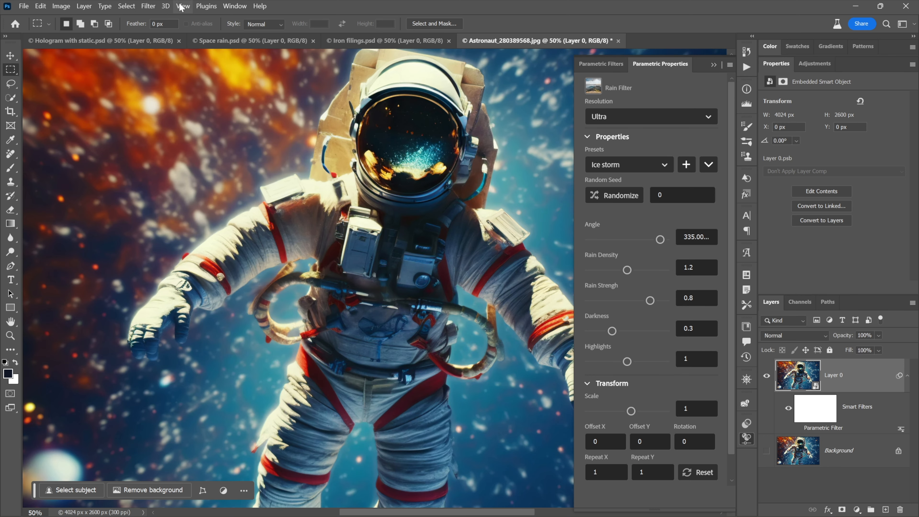
Step: Try the standard Oil Paint filter on Layer 0 with Stylization 5.6, cancel it, and show the Parametric Filter again
{"action": "left_click", "coordinate": [148, 7]}
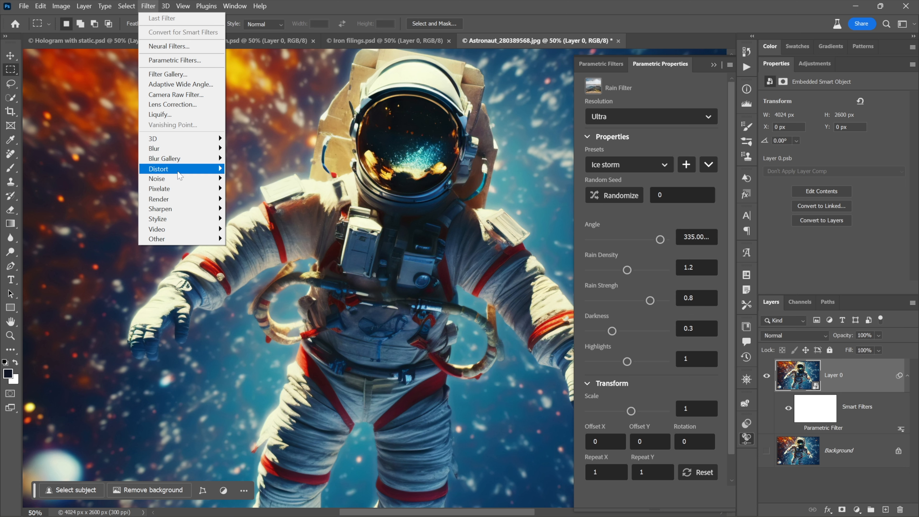
{"action": "mouse_move", "coordinate": [211, 224]}
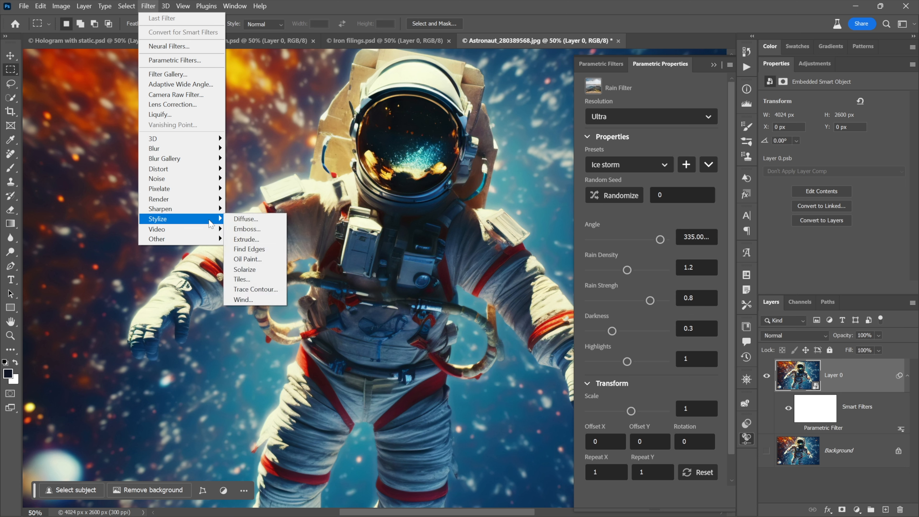
{"action": "left_click", "coordinate": [273, 259]}
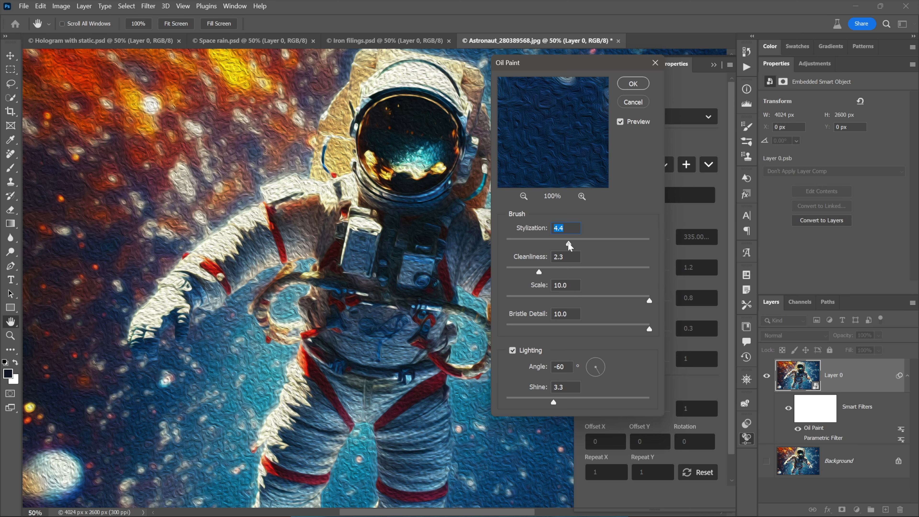
{"action": "mouse_move", "coordinate": [569, 243]}
{"action": "left_mouse_down"}
{"action": "mouse_move", "coordinate": [631, 243]}
{"action": "mouse_move", "coordinate": [586, 244]}
{"action": "left_mouse_up"}
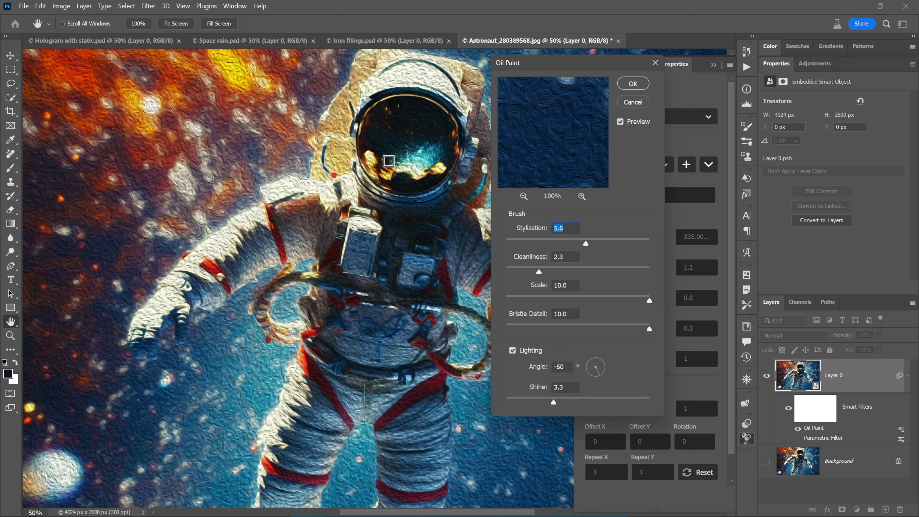
{"action": "left_click", "coordinate": [247, 182]}
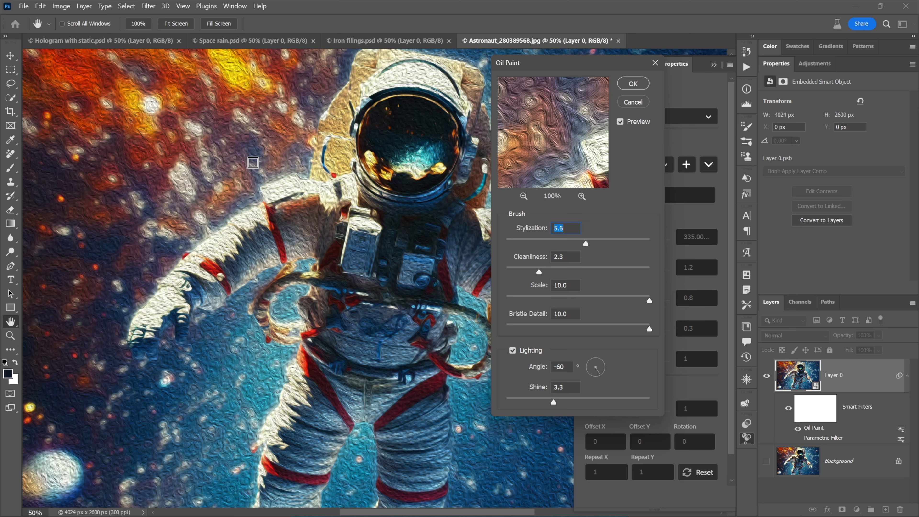
{"action": "left_click", "coordinate": [633, 103]}
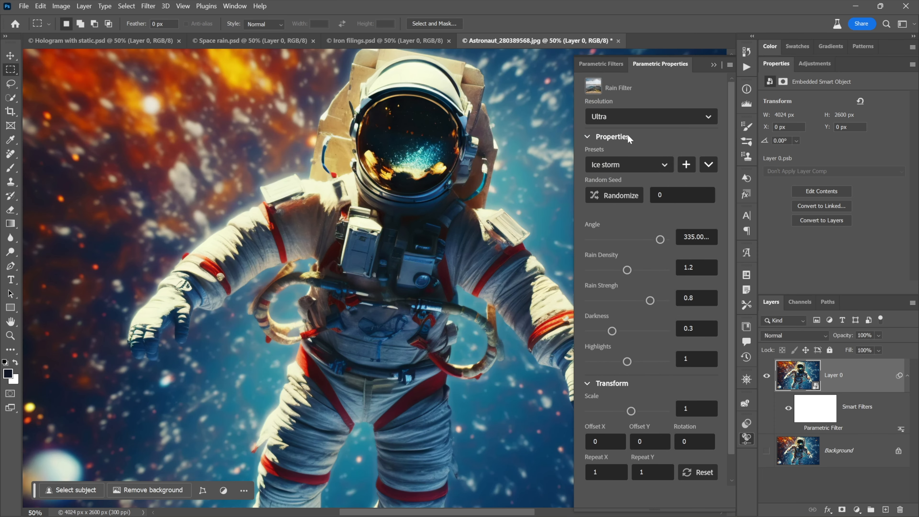
{"action": "left_click", "coordinate": [798, 429]}
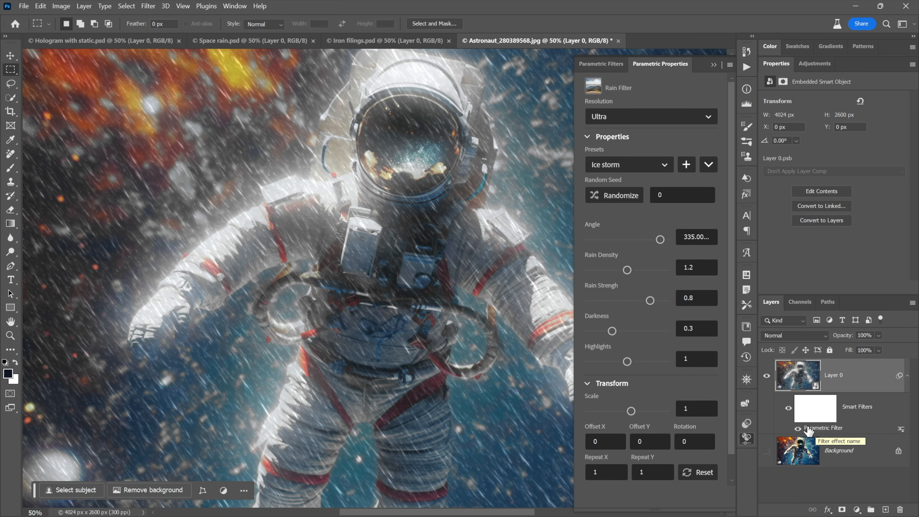
Step: Apply the parametric Oil Paint Filter to Layer 0 in place of the Rain Filter and inspect the helmet at 100%
{"action": "left_click", "coordinate": [147, 4]}
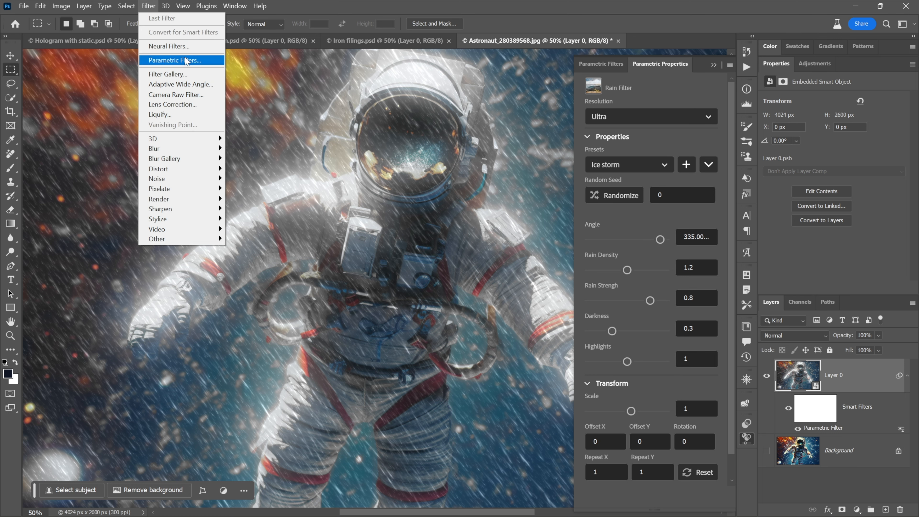
{"action": "left_click", "coordinate": [194, 61]}
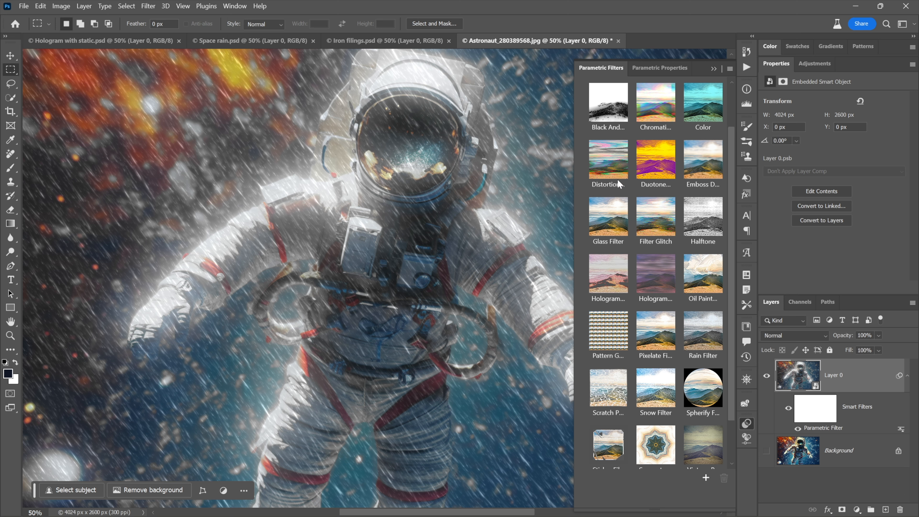
{"action": "left_click", "coordinate": [708, 276]}
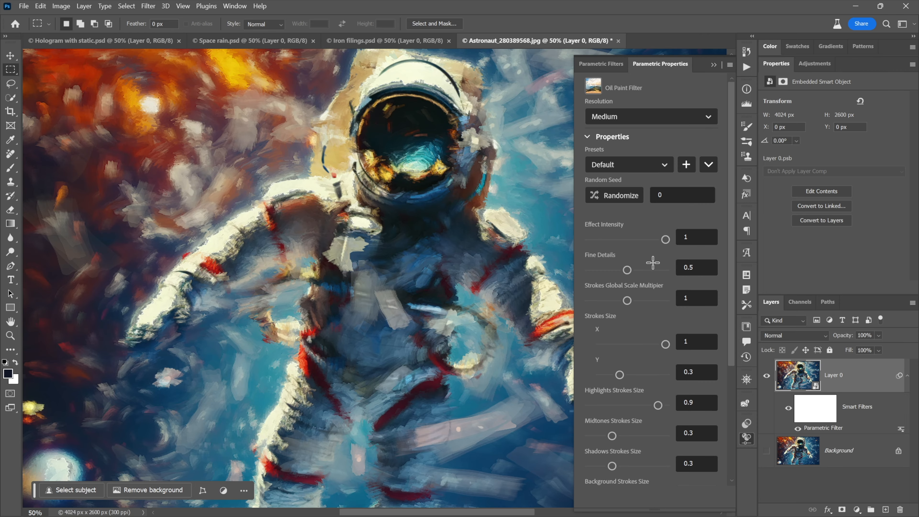
{"action": "left_click", "coordinate": [415, 240], "text": "ctrl"}
{"action": "left_click", "coordinate": [414, 240], "text": "ctrl"}
{"action": "left_click_drag", "start_coordinate": [383, 160], "coordinate": [285, 260]}
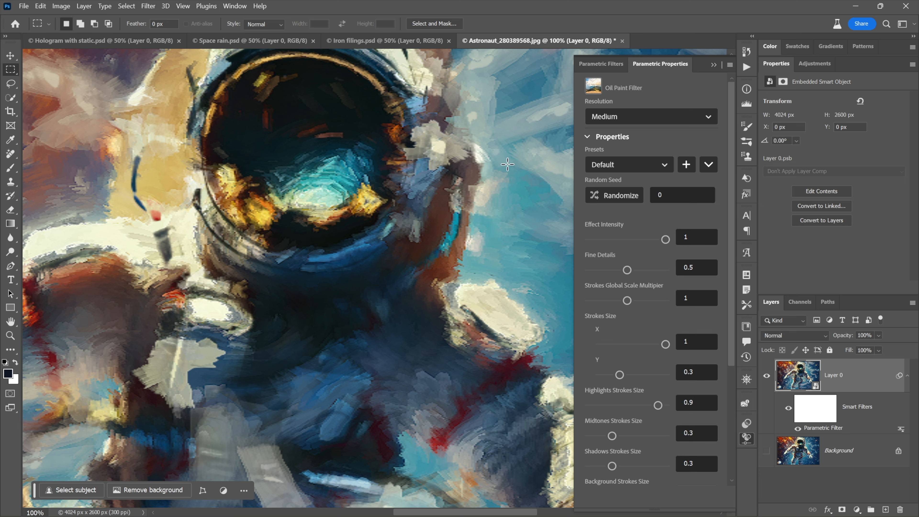
Step: Set the Oil Paint Filter's Resolution to Ultra and check the brushstrokes on the visor and across the whole image
{"action": "left_click", "coordinate": [639, 116]}
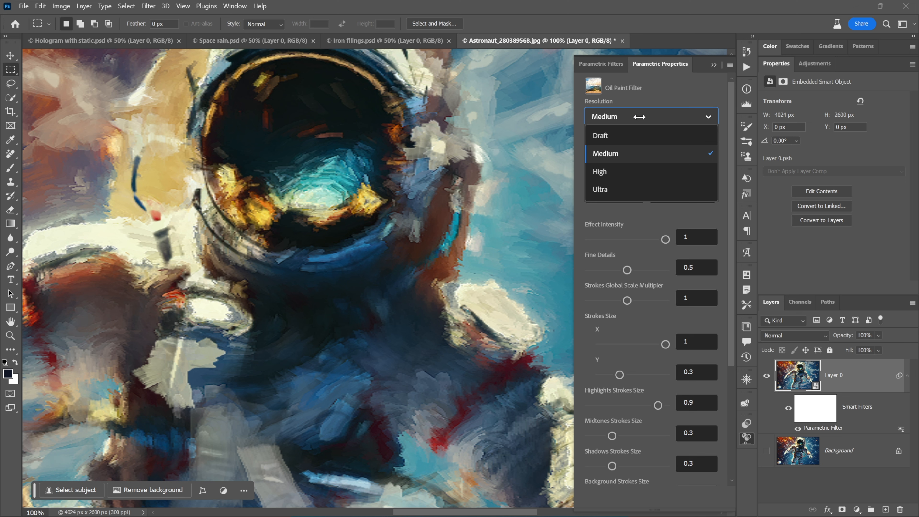
{"action": "left_click", "coordinate": [631, 189]}
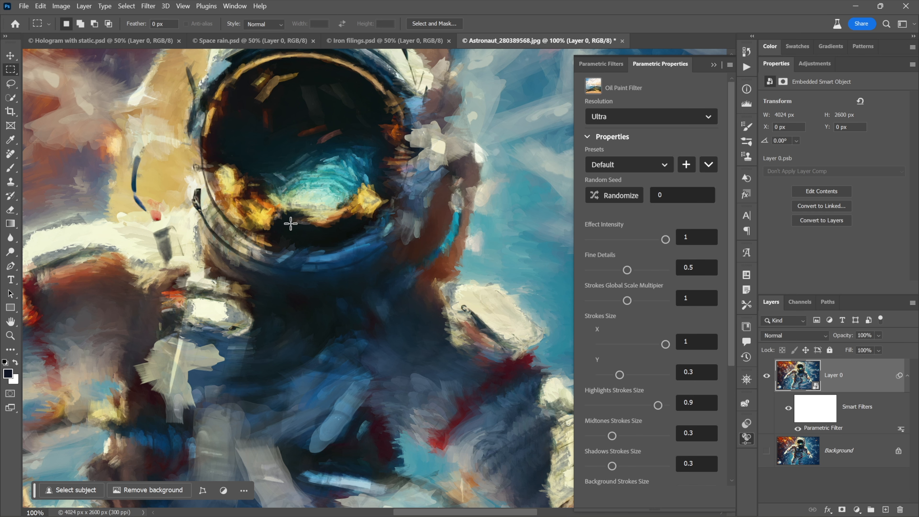
{"action": "scroll", "coordinate": [291, 223], "scroll_direction": "up", "scroll_amount": 1}
{"action": "left_click_drag", "start_coordinate": [298, 213], "coordinate": [238, 328]}
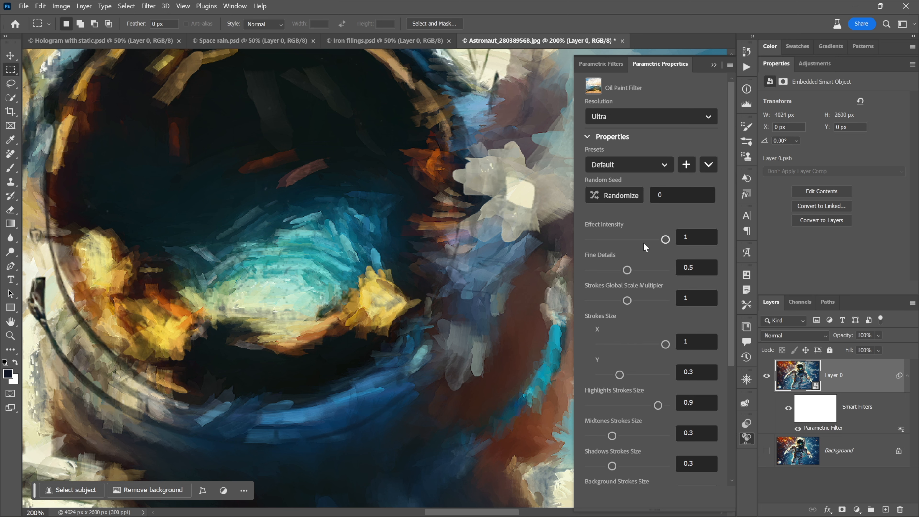
{"action": "key", "text": "ctrl+0"}
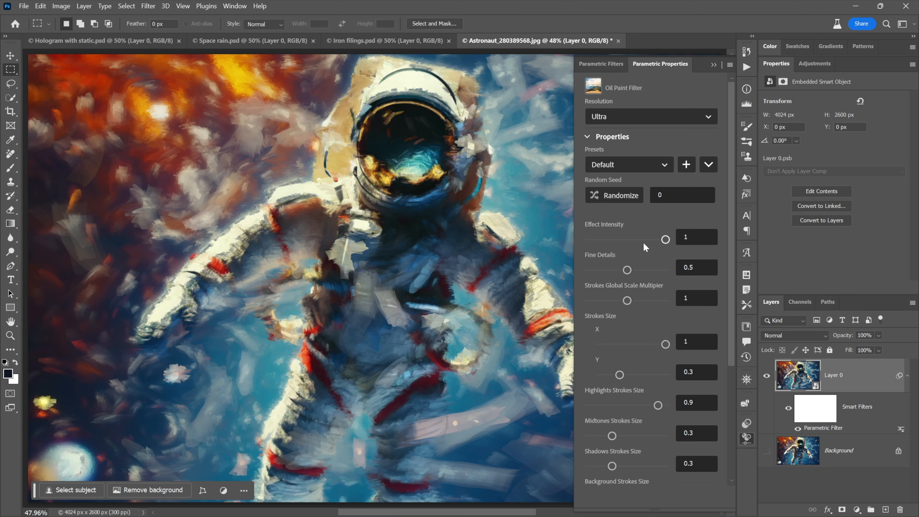
Step: Set the Oil Paint Filter's Effect Intensity to 0.6 and Fine Details to 1
{"action": "left_click", "coordinate": [696, 237]}
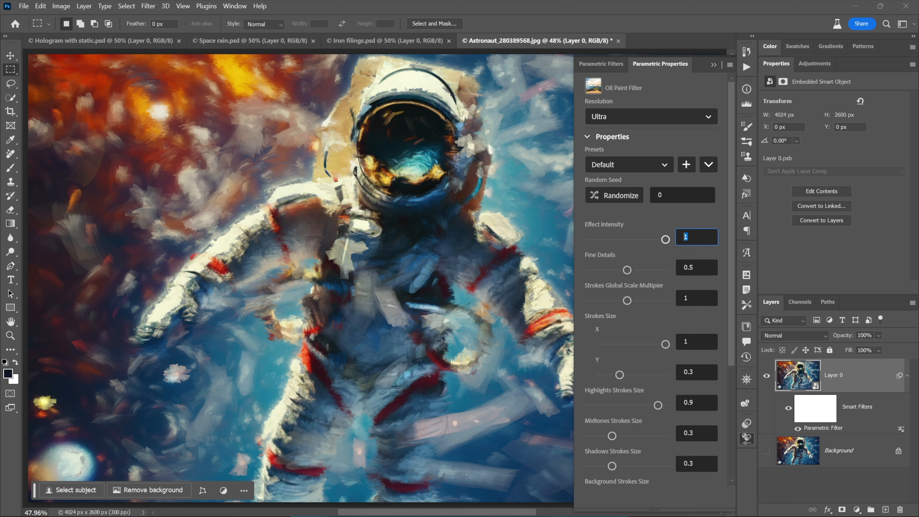
{"action": "left_click_drag", "start_coordinate": [666, 239], "coordinate": [635, 239]}
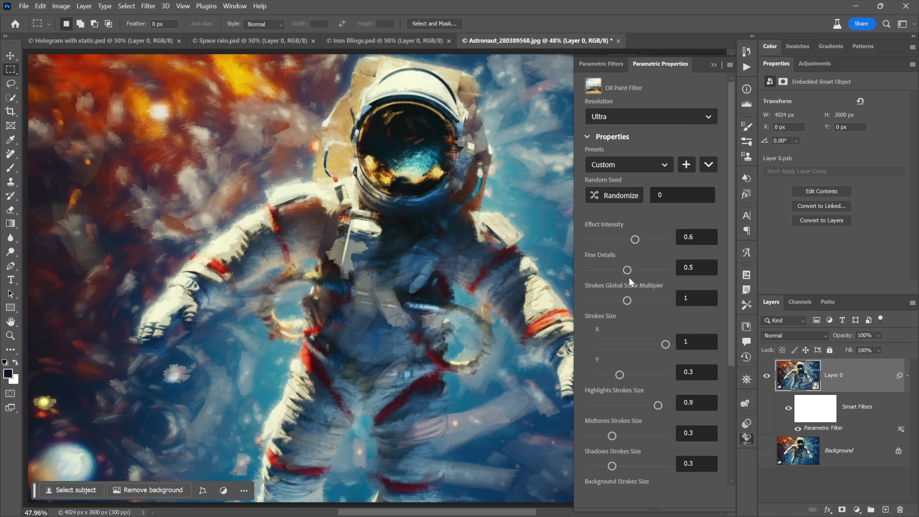
{"action": "left_click_drag", "start_coordinate": [627, 270], "coordinate": [665, 270]}
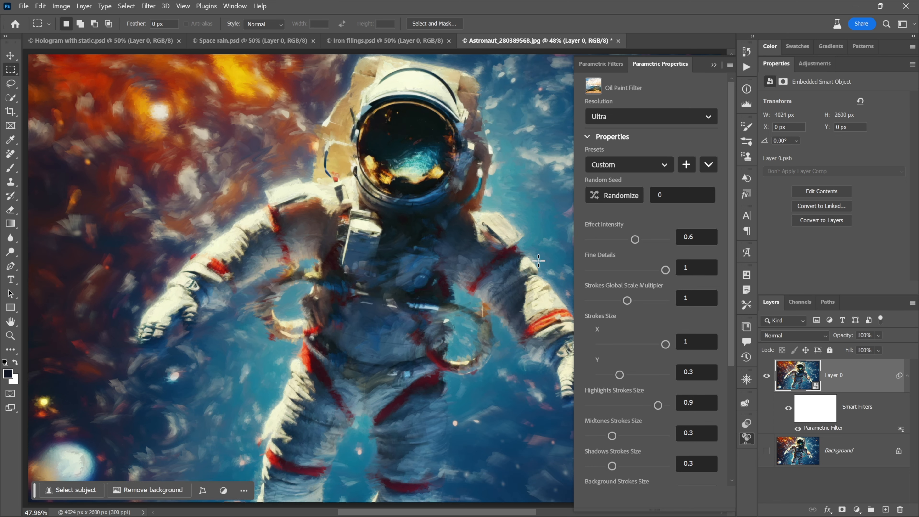
Step: Examine the astronaut's hose and arm at 100% and reduce Fine Details to 0.9
{"action": "left_click", "coordinate": [460, 292], "text": "ctrl"}
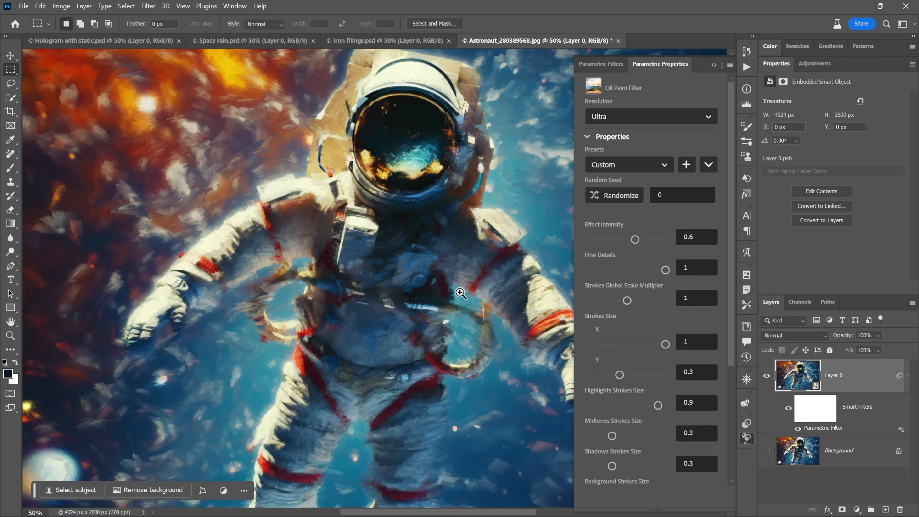
{"action": "left_click", "coordinate": [460, 293], "text": "ctrl"}
{"action": "left_click_drag", "start_coordinate": [460, 293], "coordinate": [353, 273]}
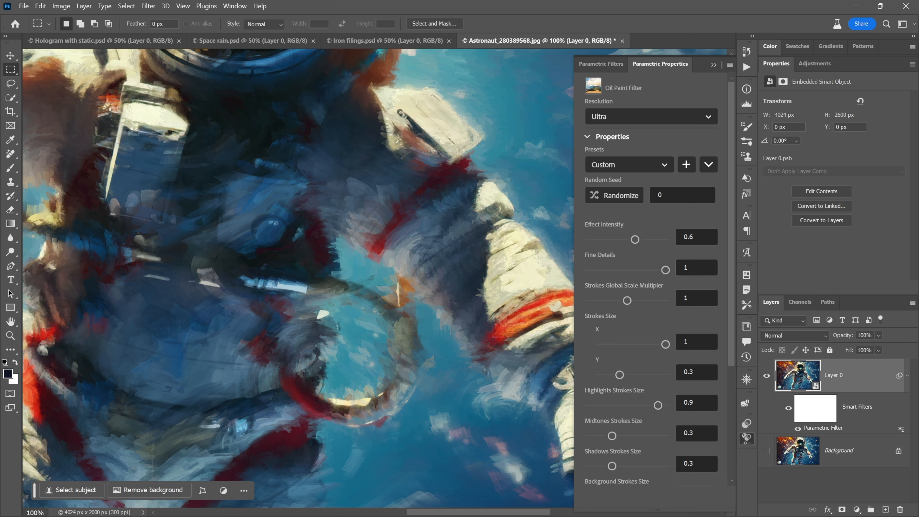
{"action": "left_click", "coordinate": [688, 268]}
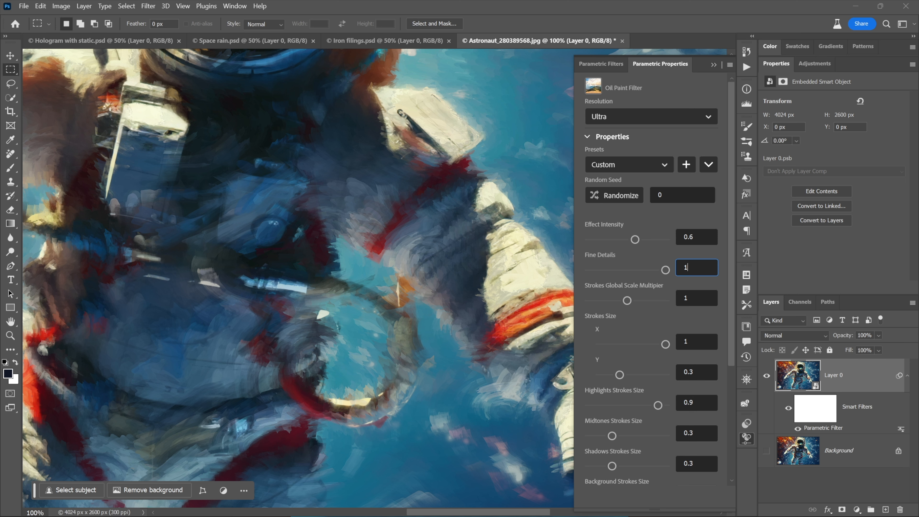
{"action": "left_click_drag", "start_coordinate": [665, 270], "coordinate": [658, 270]}
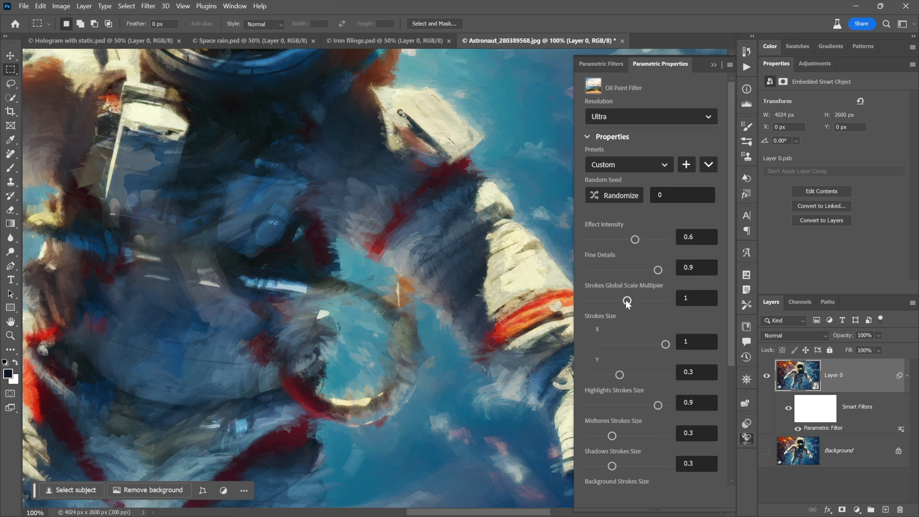
Step: Set the Oil Paint Filter's Strokes Size X to 0.2
{"action": "scroll", "coordinate": [659, 296], "scroll_direction": "down", "scroll_amount": 3}
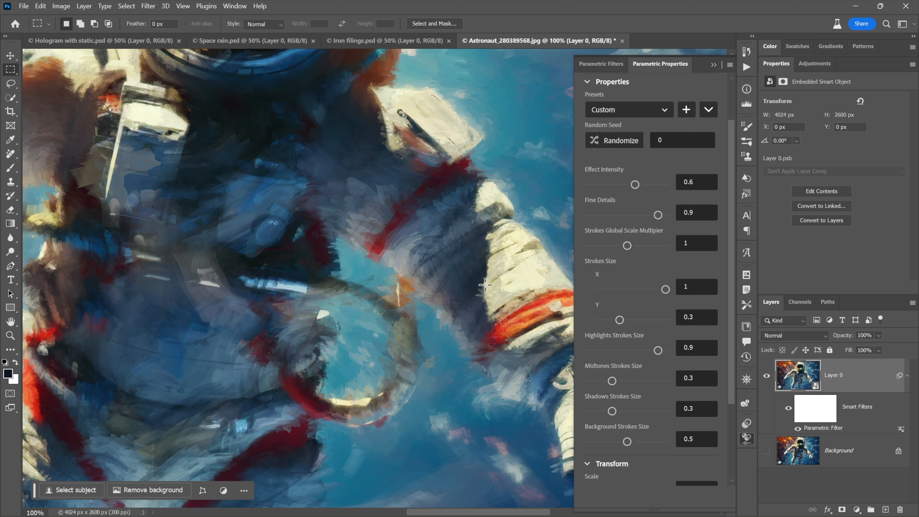
{"action": "left_click", "coordinate": [697, 287]}
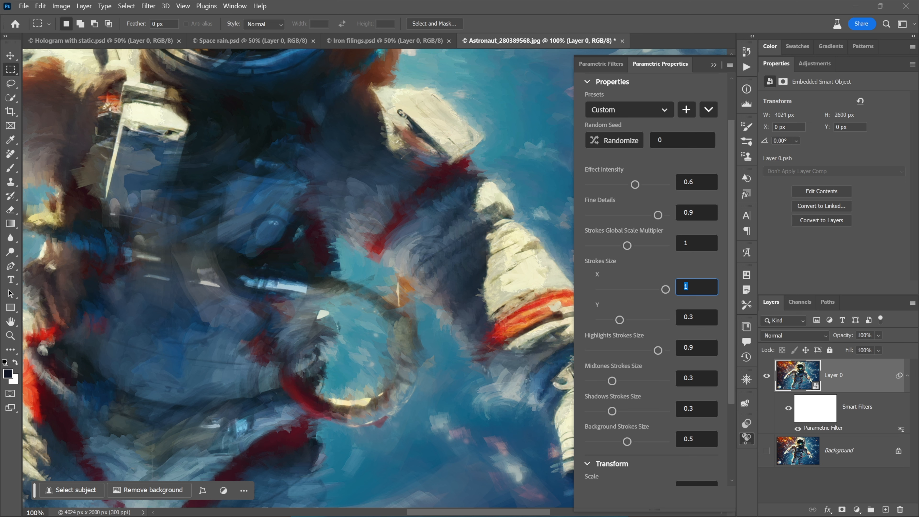
{"action": "type", "text": "0.2"}
{"action": "key", "text": "Tab"}
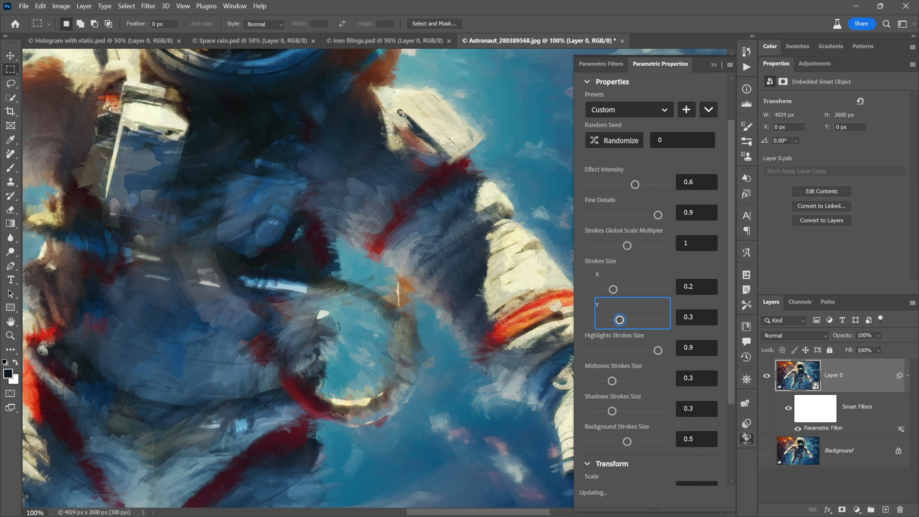
Step: Set the Oil Paint Filter's Strokes Size Y to 1 and Highlights Strokes Size to 0.2
{"action": "left_click_drag", "start_coordinate": [619, 320], "coordinate": [670, 324]}
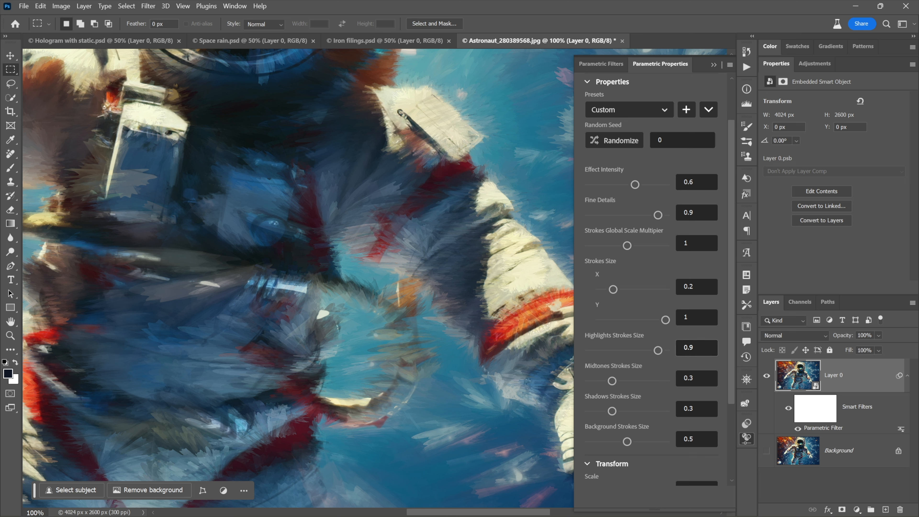
{"action": "left_click", "coordinate": [690, 348]}
{"action": "type", "text": "2"}
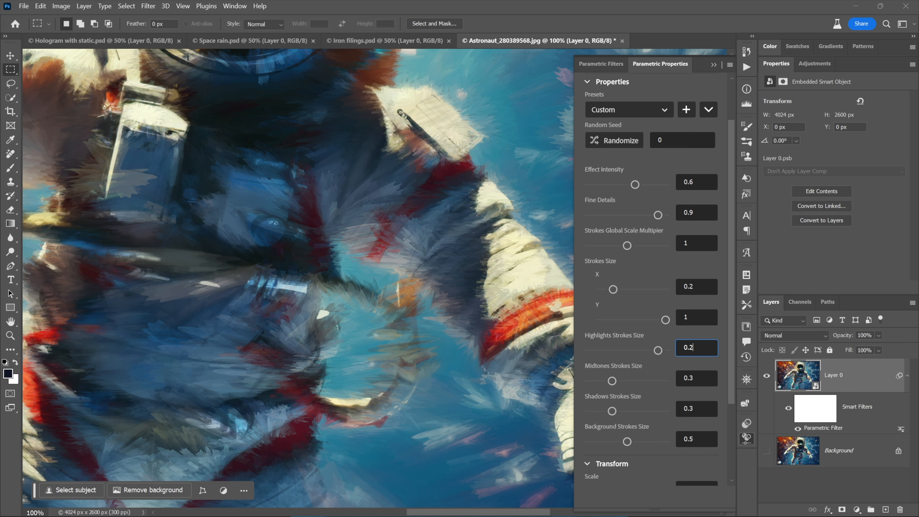
{"action": "key", "text": "Tab"}
{"action": "key", "text": "Tab"}
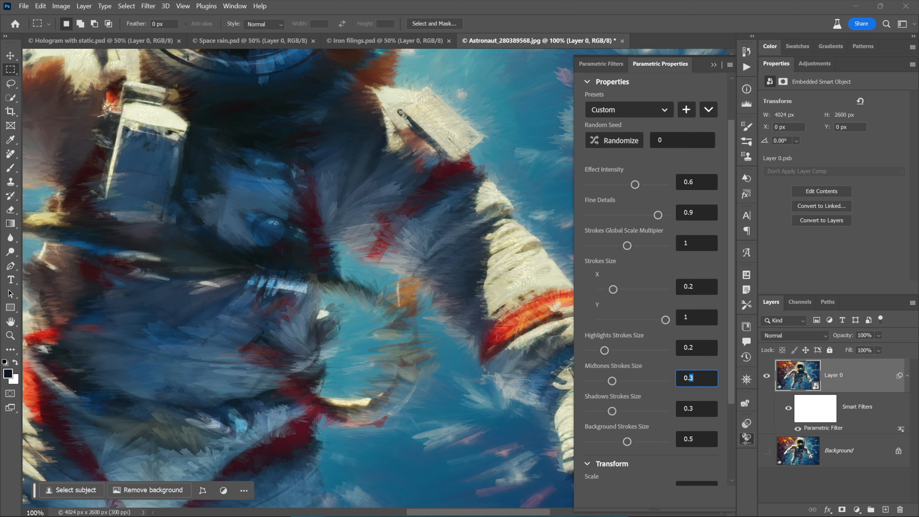
Step: Set the Oil Paint Filter's Midtones Strokes Size and Background Strokes Size both to 0.1
{"action": "type", "text": "1"}
{"action": "key", "text": "Tab"}
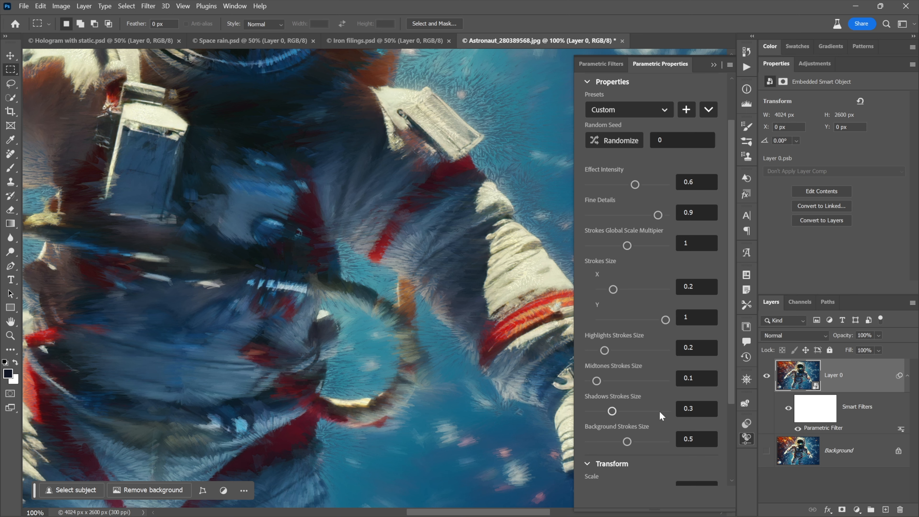
{"action": "left_click_drag", "start_coordinate": [735, 402], "coordinate": [735, 452]}
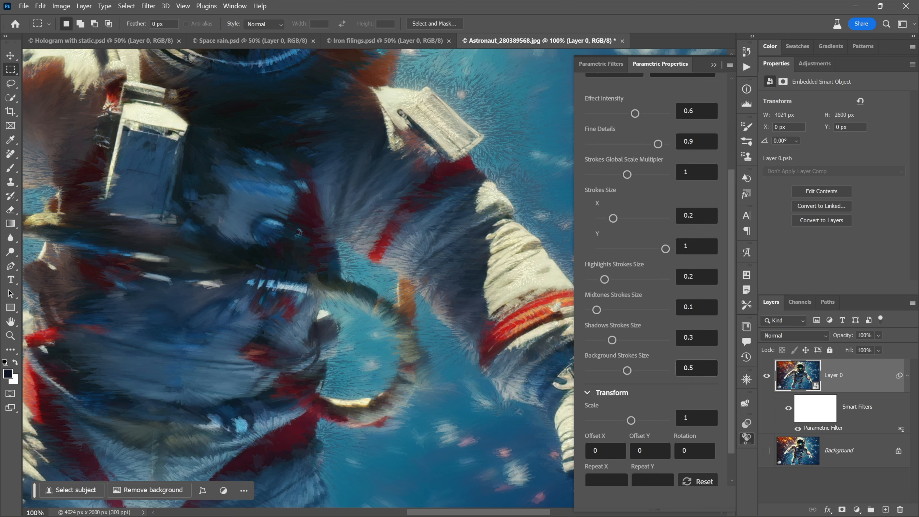
{"action": "left_click", "coordinate": [691, 368]}
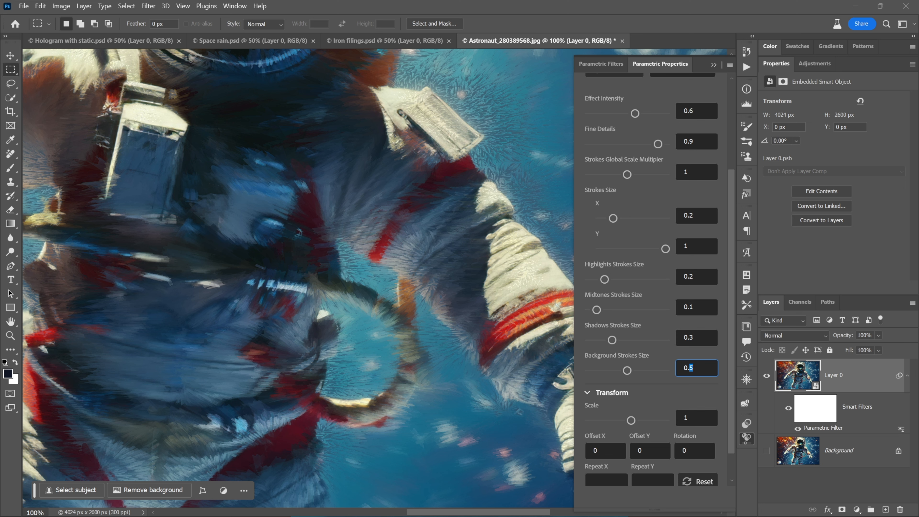
{"action": "type", "text": "1"}
{"action": "left_click", "coordinate": [525, 380]}
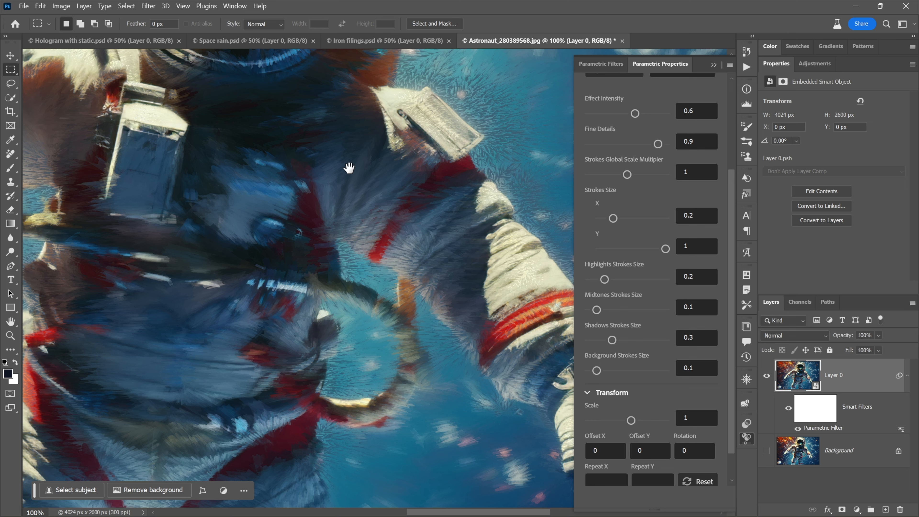
Step: Examine the brushstrokes around the astronaut's helmet and look through the Oil Paint Filter's available presets without choosing one
{"action": "left_click_drag", "start_coordinate": [348, 168], "coordinate": [419, 360]}
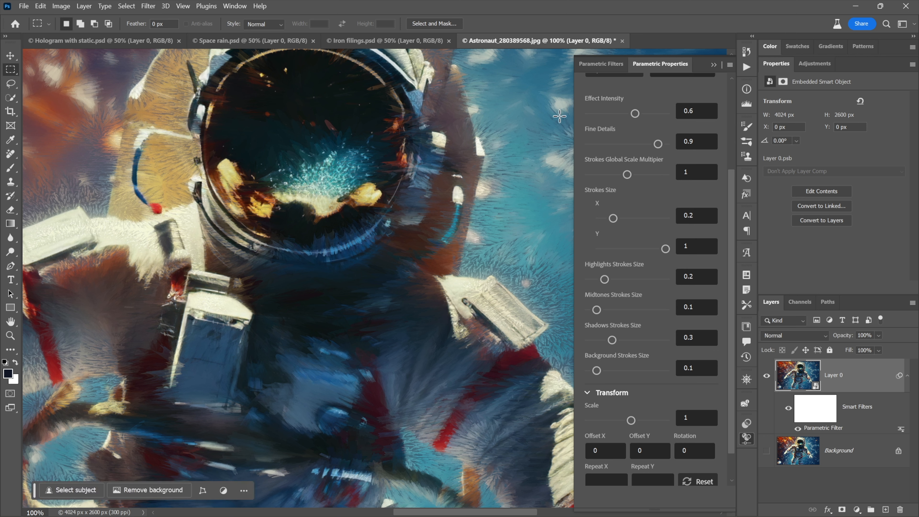
{"action": "scroll", "coordinate": [730, 129], "scroll_direction": "up", "scroll_amount": 3}
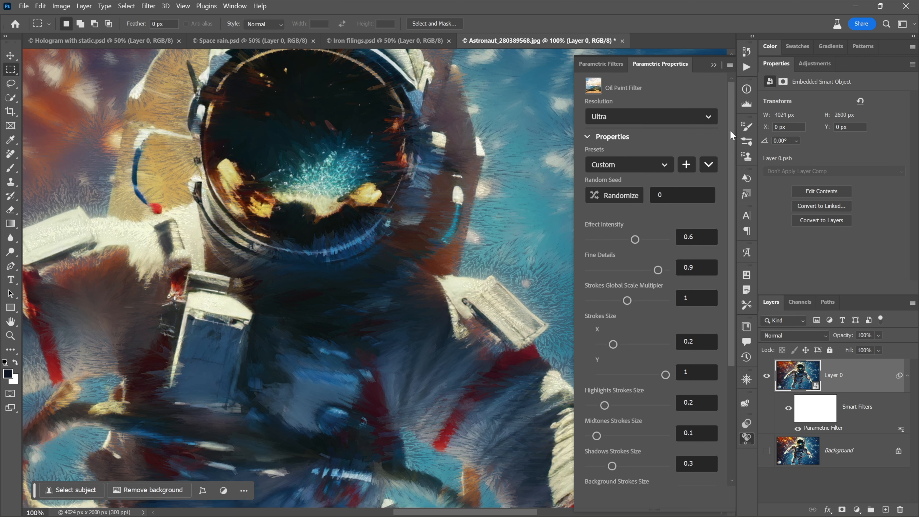
{"action": "left_click", "coordinate": [644, 165]}
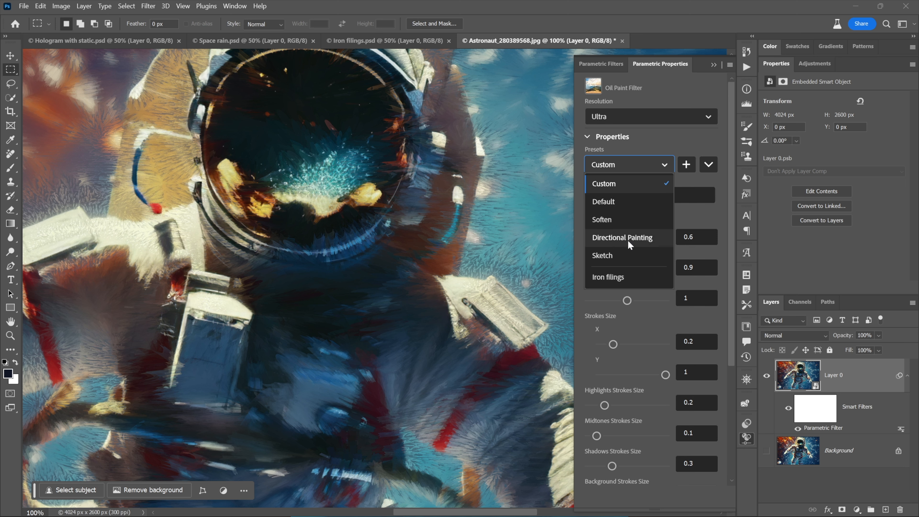
{"action": "left_click", "coordinate": [688, 214]}
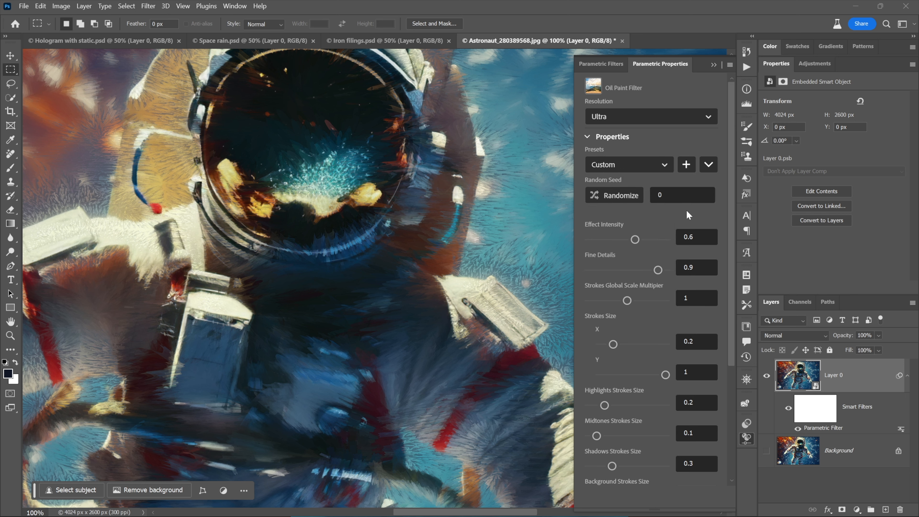
Step: Randomize the Oil Paint Filter's brushstroke pattern, and set its Random Seed to 4444
{"action": "left_click", "coordinate": [617, 197]}
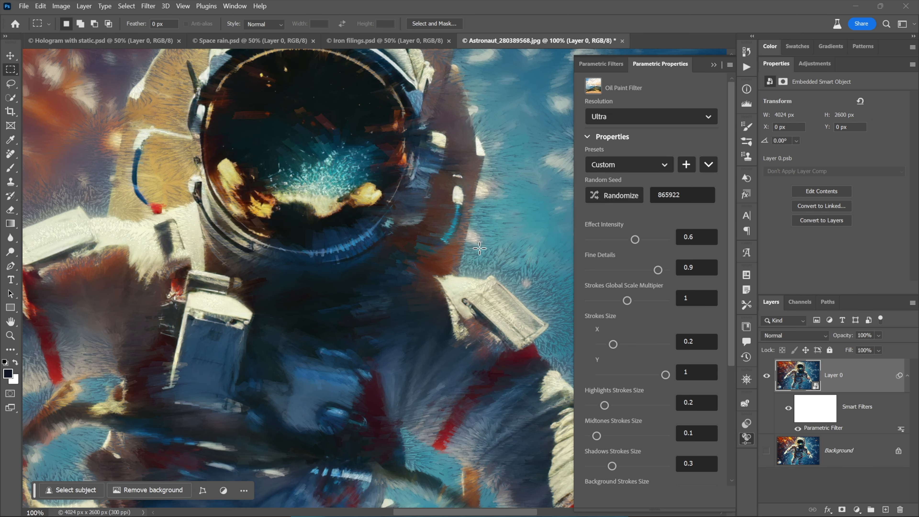
{"action": "double_click", "coordinate": [658, 195]}
{"action": "type", "text": "4444"}
{"action": "key", "text": "Return"}
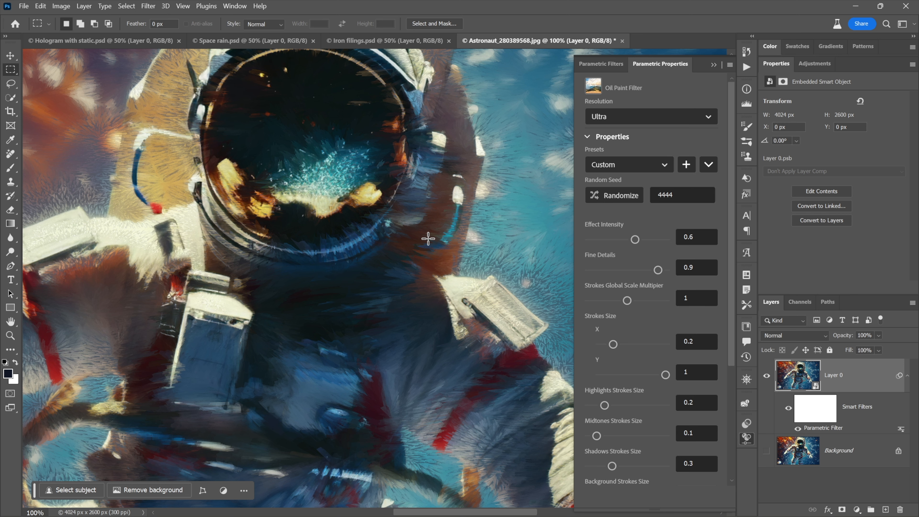
Step: Show the collection of available parametric filters
{"action": "left_click", "coordinate": [591, 71]}
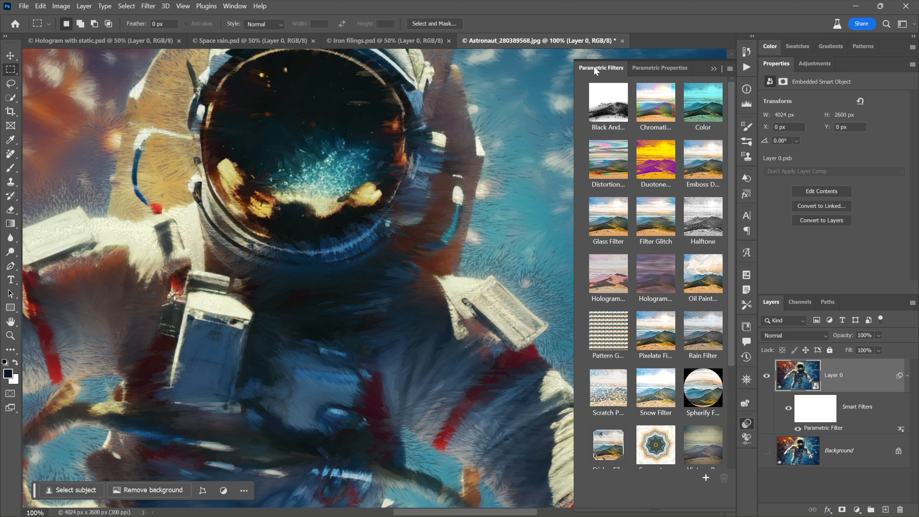